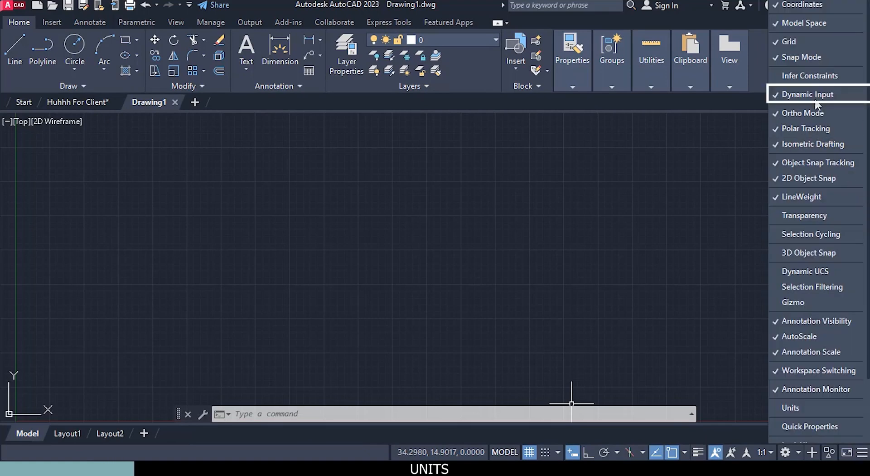
Step: Show the Dynamic Input toggle in the status bar and turn Dynamic Input on
{"action": "left_click", "coordinate": [862, 452]}
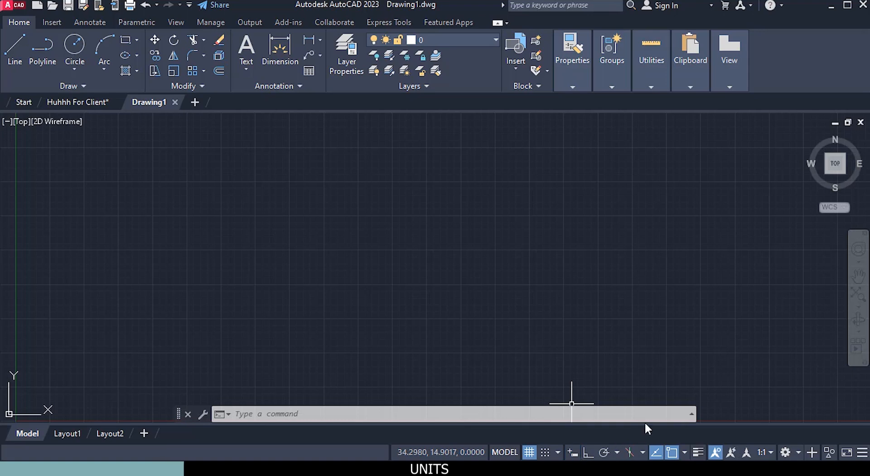
{"action": "left_click", "coordinate": [577, 453]}
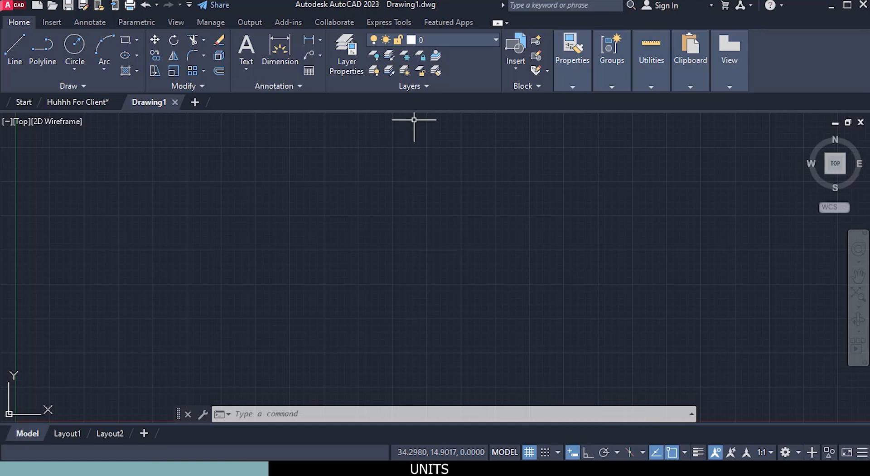
Step: Run UNITS and set the length type to Architectural with precision 0'-0" and the insertion scale to Inches
{"action": "type", "text": "uni"}
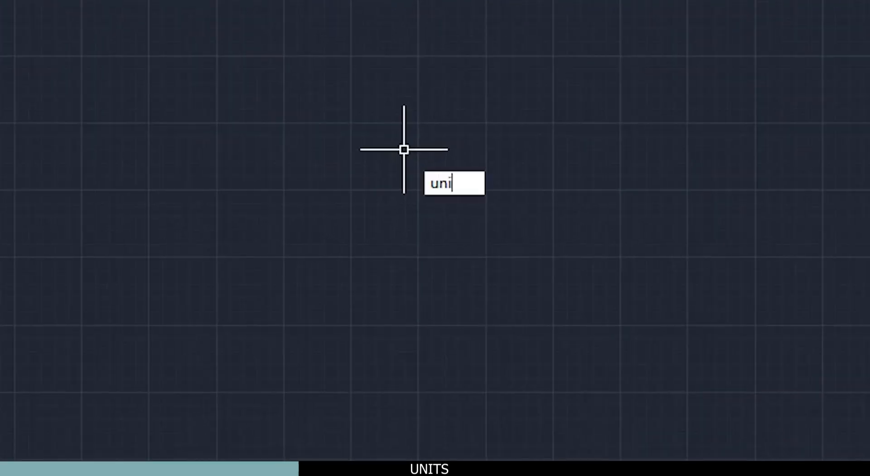
{"action": "type", "text": "ts"}
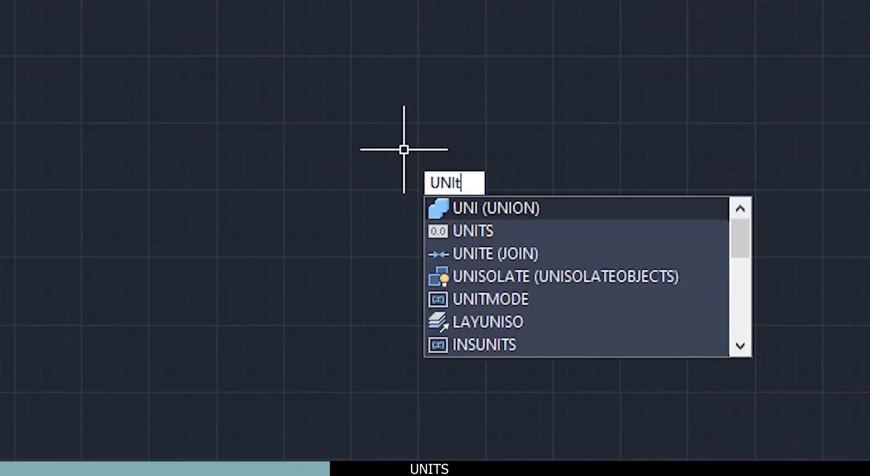
{"action": "key", "text": "Return"}
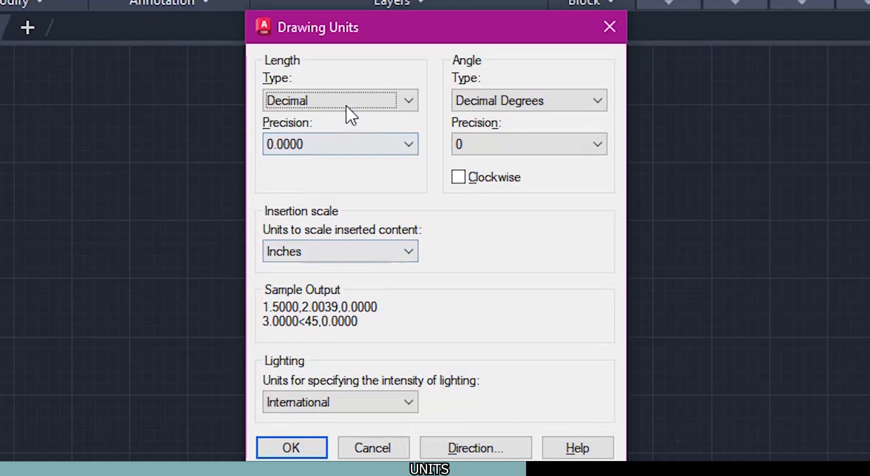
{"action": "left_click", "coordinate": [352, 96]}
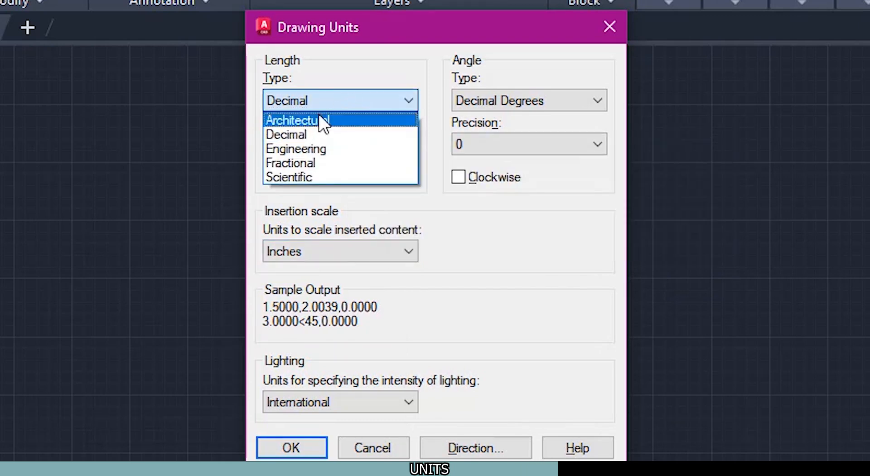
{"action": "left_click", "coordinate": [345, 119]}
{"action": "left_click", "coordinate": [317, 143]}
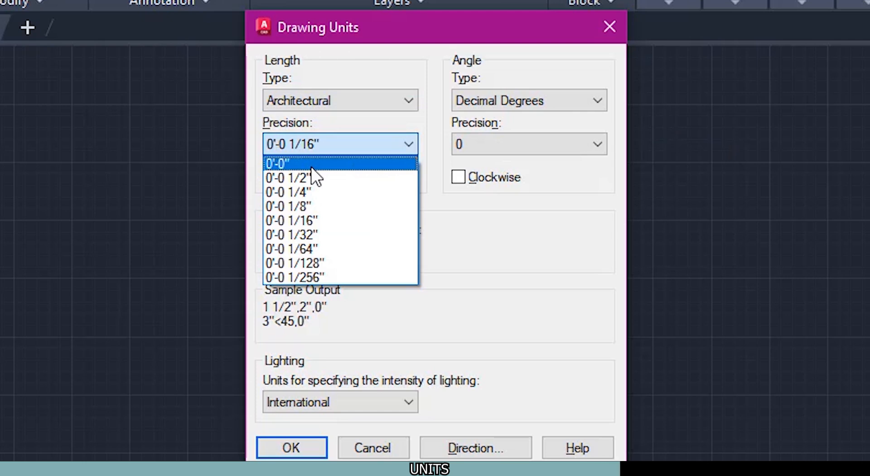
{"action": "left_click", "coordinate": [311, 164]}
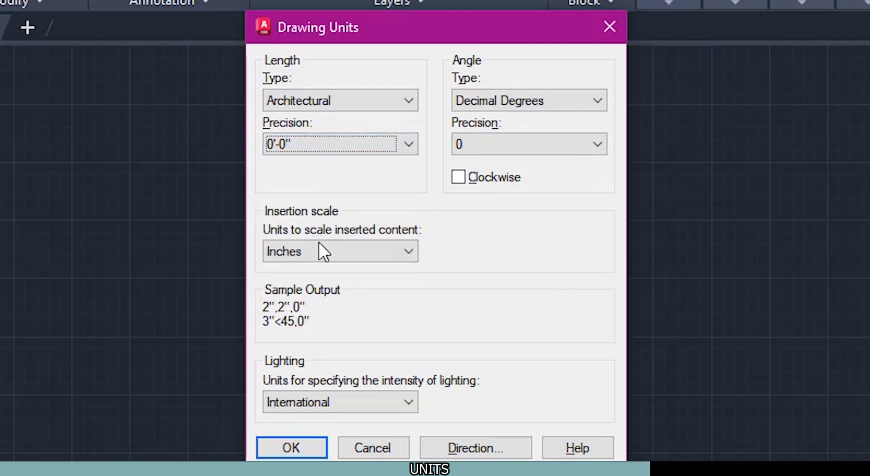
{"action": "left_click", "coordinate": [357, 252]}
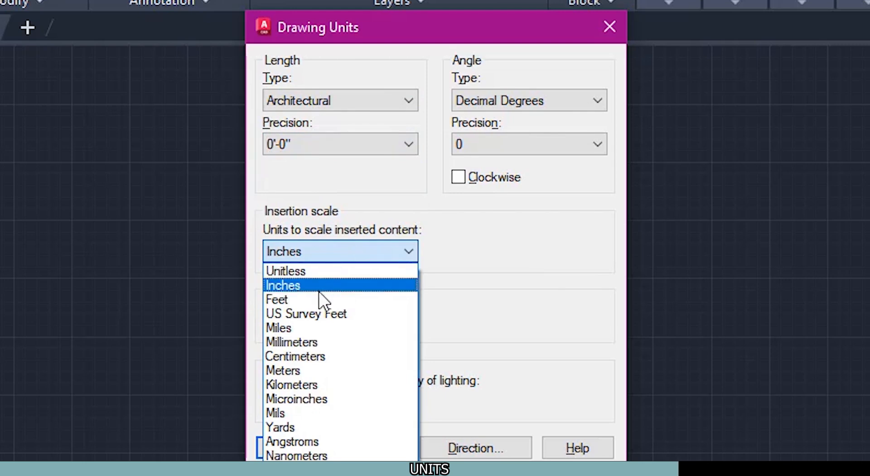
{"action": "left_click", "coordinate": [317, 286]}
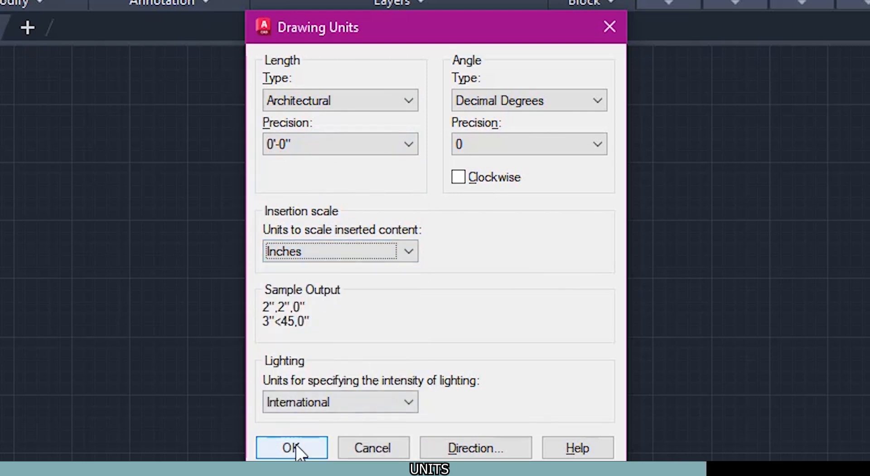
Step: Change the drawing's length type to Decimal and the insertion scale to Millimeters, and accept the unit settings
{"action": "left_click", "coordinate": [361, 108]}
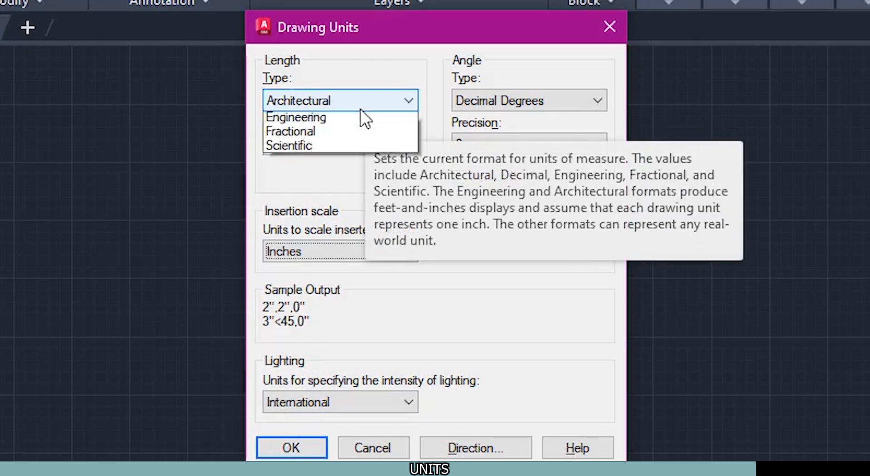
{"action": "left_click", "coordinate": [336, 135]}
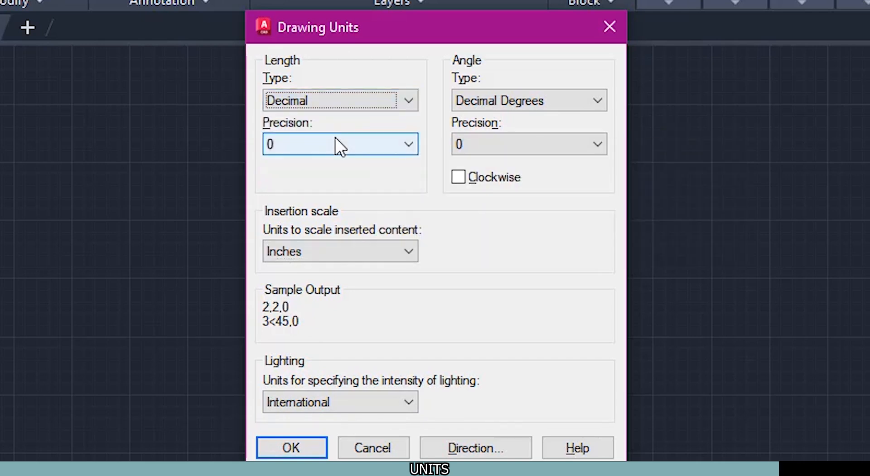
{"action": "left_click", "coordinate": [401, 252]}
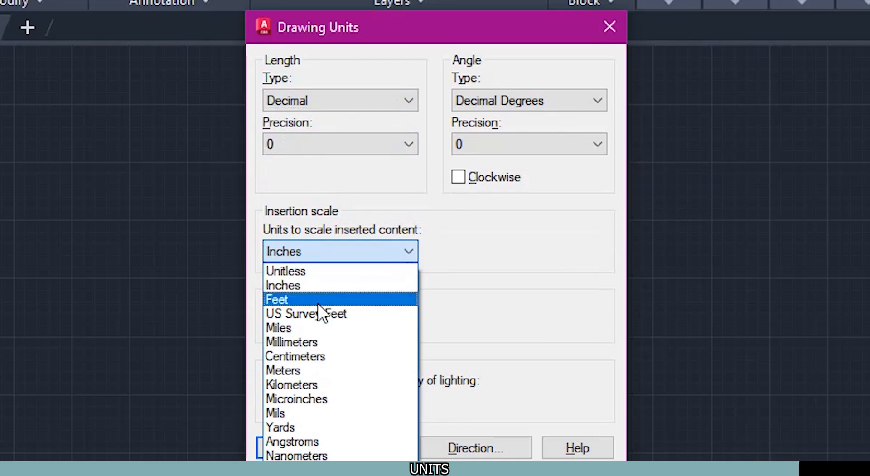
{"action": "left_click", "coordinate": [324, 342]}
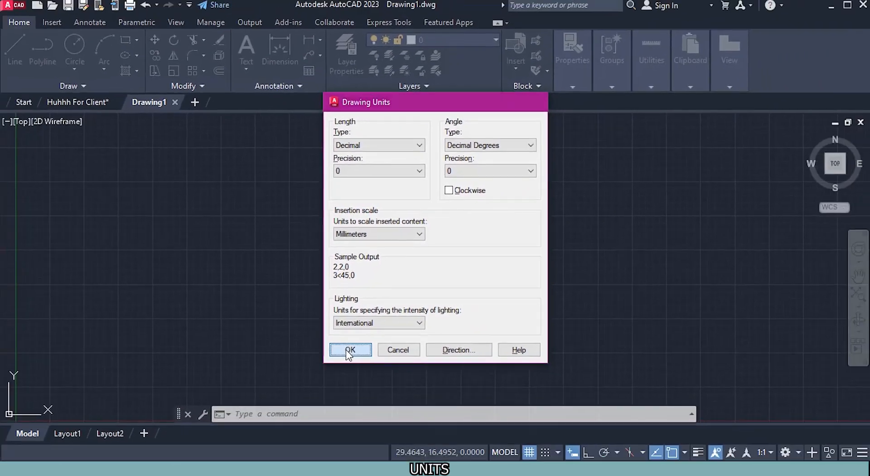
{"action": "left_click", "coordinate": [349, 350]}
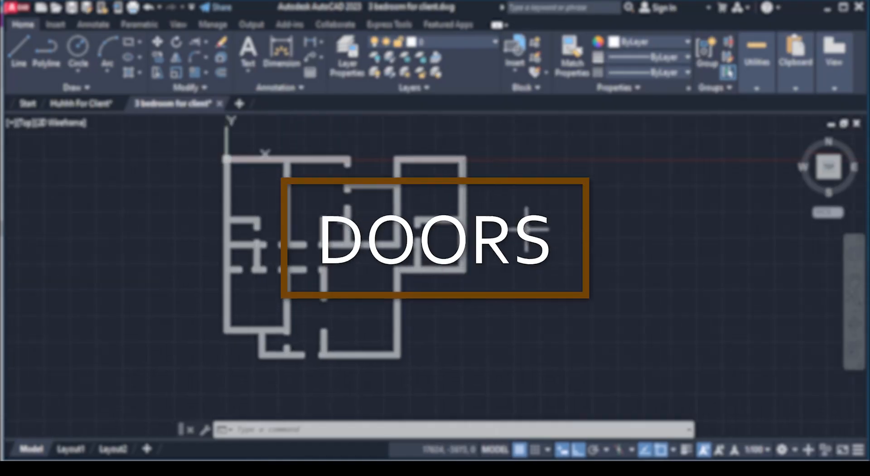
Step: Create a new layer named Door in the 3 bedroom for client drawing
{"action": "scroll", "coordinate": [526, 230], "scroll_direction": "up", "scroll_amount": 2}
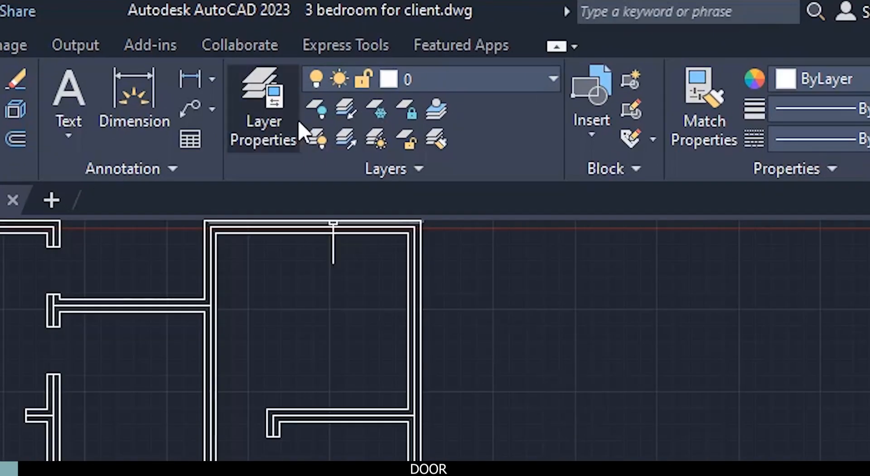
{"action": "left_click", "coordinate": [361, 63]}
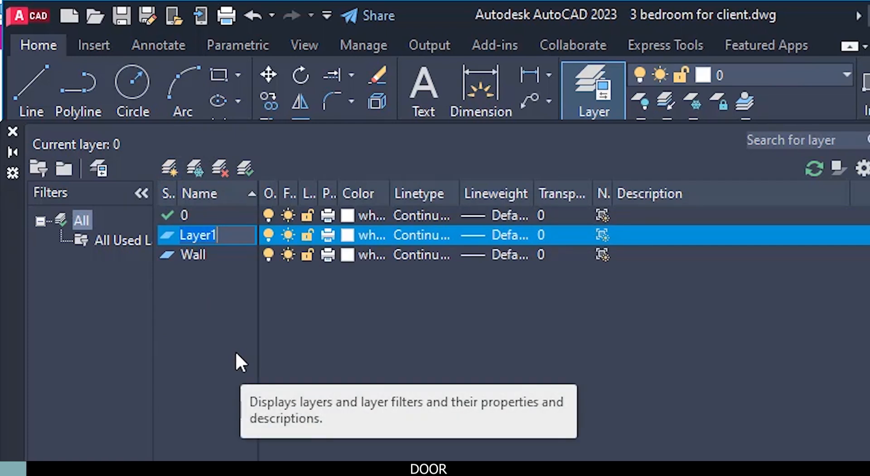
{"action": "type", "text": "Door"}
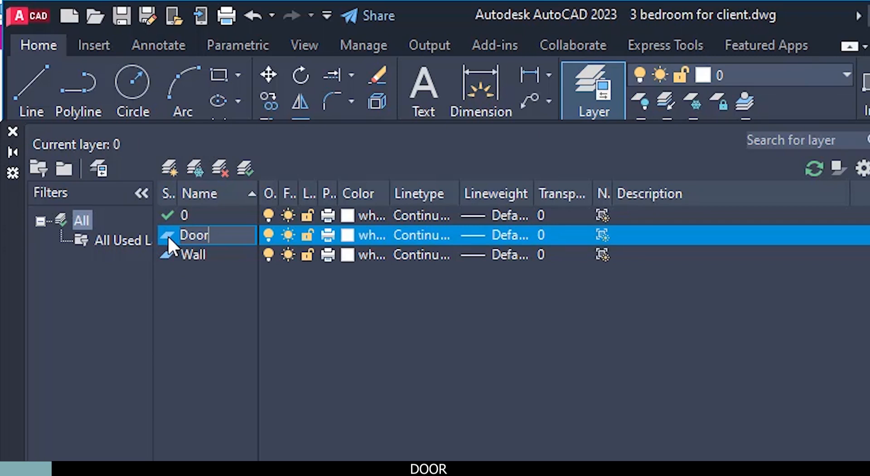
{"action": "left_click", "coordinate": [12, 132]}
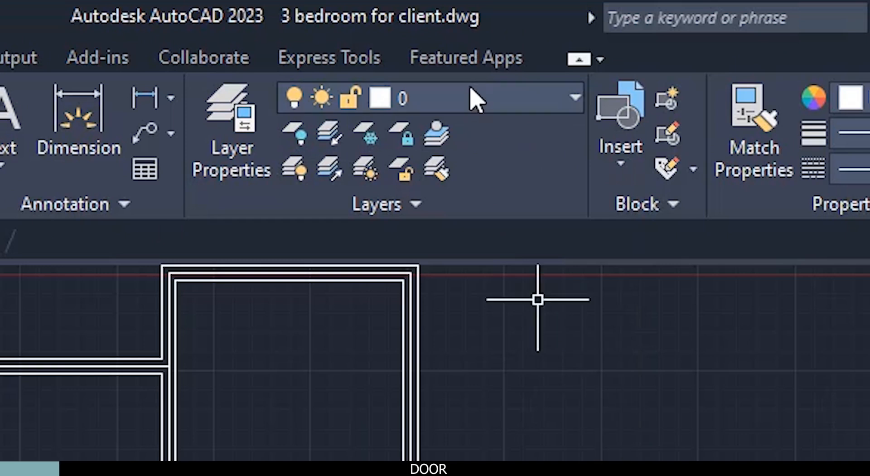
Step: Make Door the current layer
{"action": "left_click", "coordinate": [472, 104]}
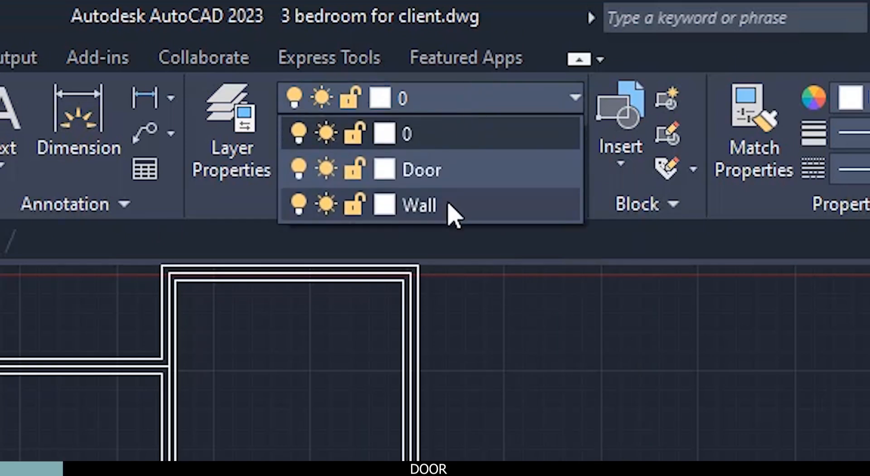
{"action": "left_click", "coordinate": [451, 207]}
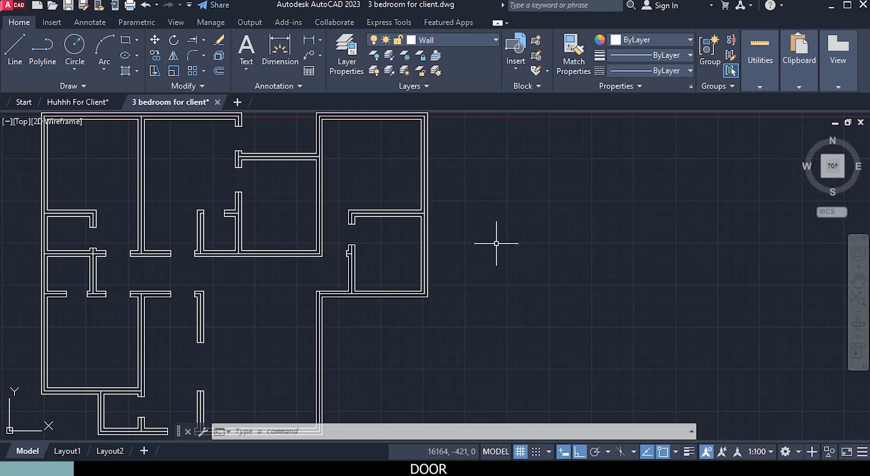
{"action": "middle_click_drag", "start_coordinate": [491, 244], "coordinate": [449, 250]}
{"action": "left_click", "coordinate": [429, 40]}
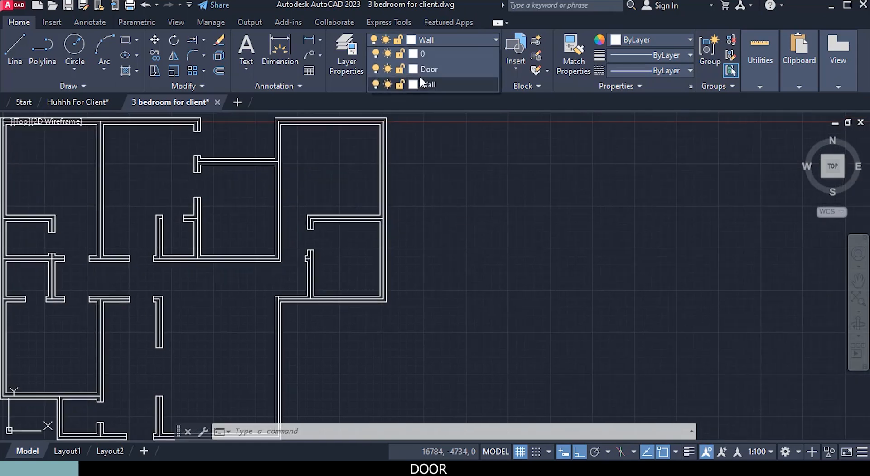
{"action": "left_click", "coordinate": [419, 74]}
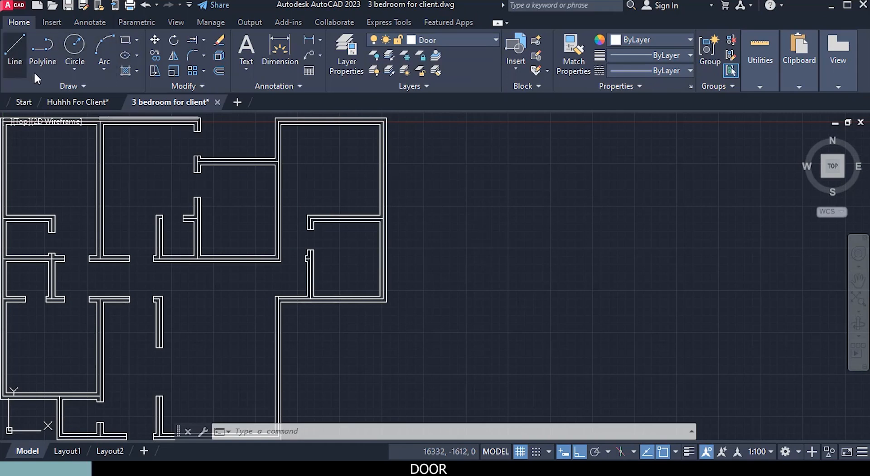
Step: Draw a horizontal line 900 mm long in the empty area east of the floor plan
{"action": "left_click", "coordinate": [17, 57]}
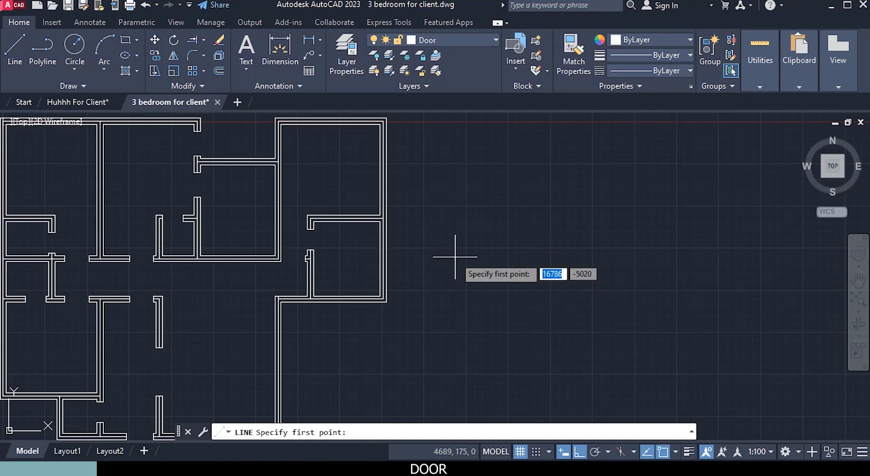
{"action": "scroll", "coordinate": [455, 256], "scroll_direction": "up", "scroll_amount": 2}
{"action": "left_click", "coordinate": [446, 218]}
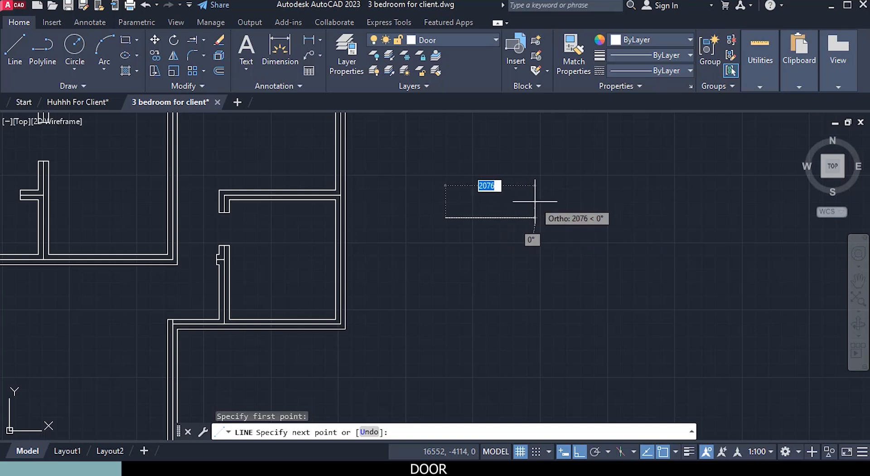
{"action": "type", "text": "900"}
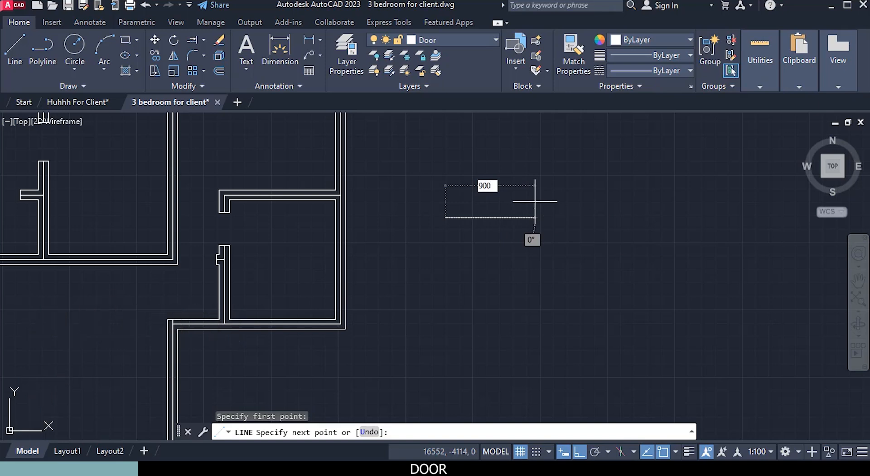
{"action": "key", "text": "Return"}
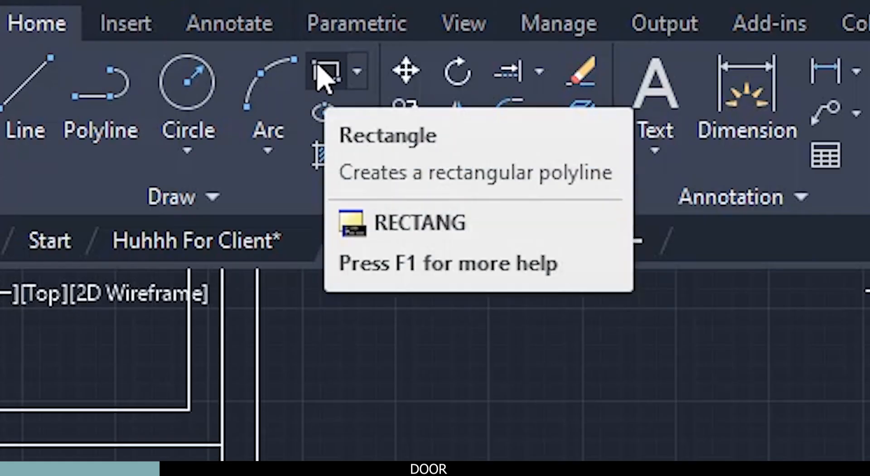
Step: Draw a rectangle 50 mm wide and 100 mm high, rising from the west endpoint of the 900 mm line
{"action": "left_click", "coordinate": [324, 72]}
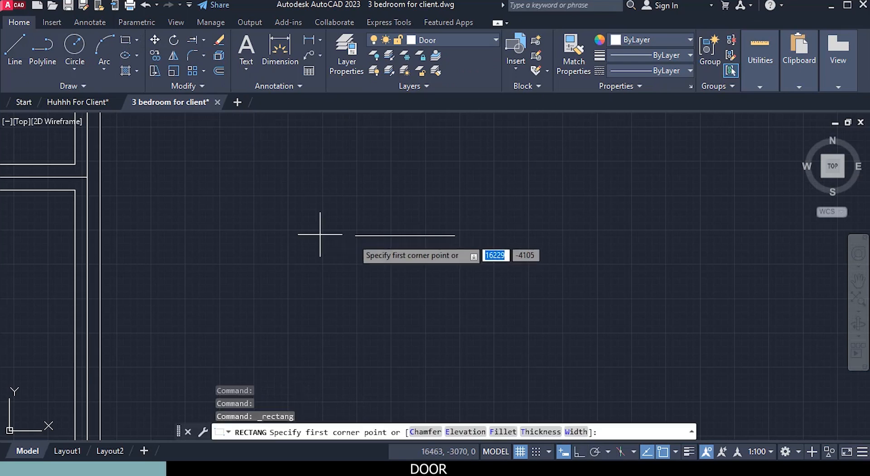
{"action": "scroll", "coordinate": [353, 236], "scroll_direction": "up", "scroll_amount": 6}
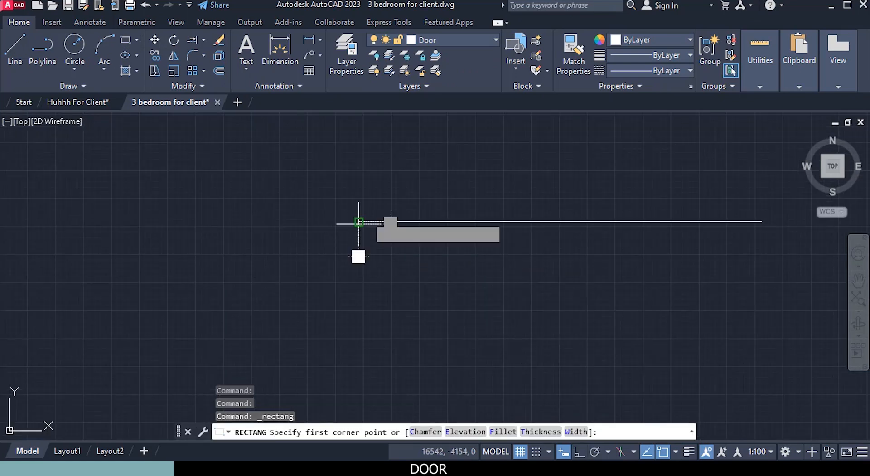
{"action": "left_click", "coordinate": [359, 221]}
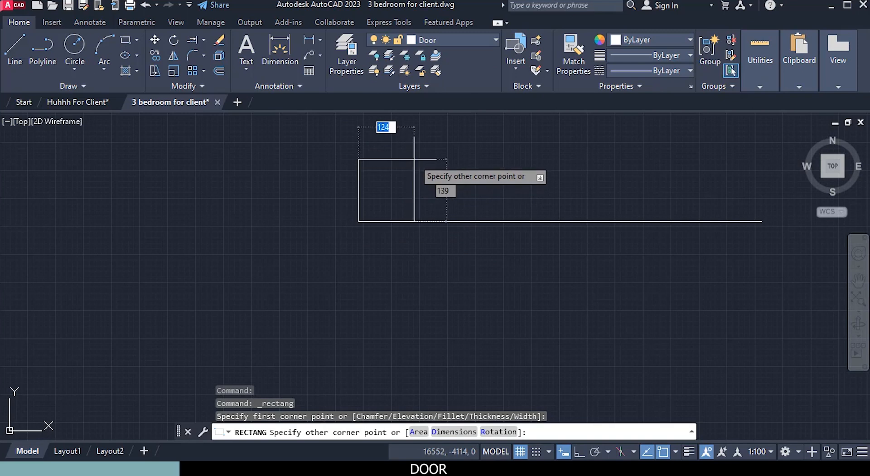
{"action": "middle_click_drag", "start_coordinate": [408, 144], "coordinate": [396, 200]}
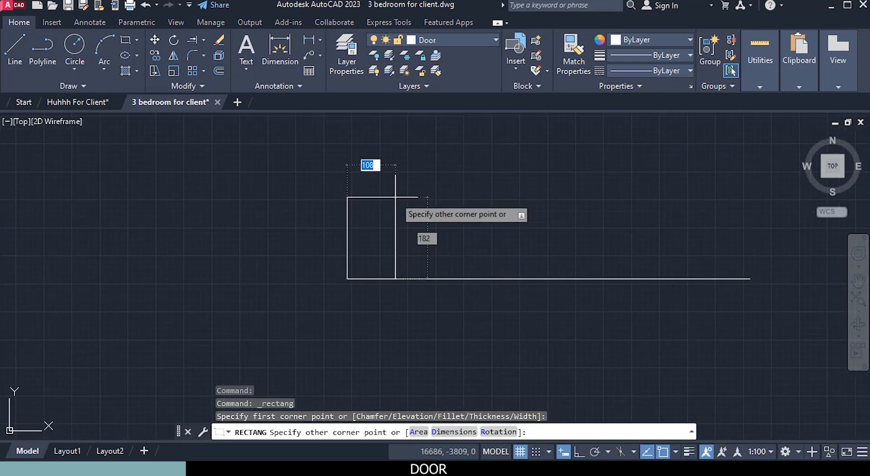
{"action": "type", "text": "50"}
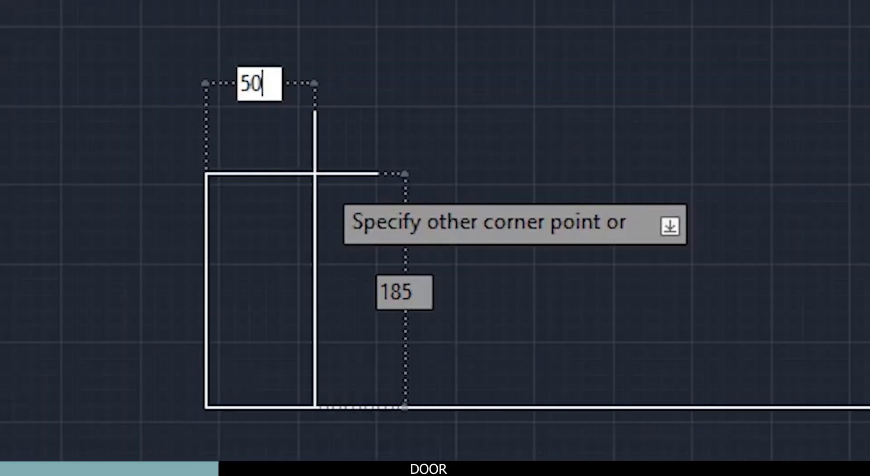
{"action": "key", "text": "Tab"}
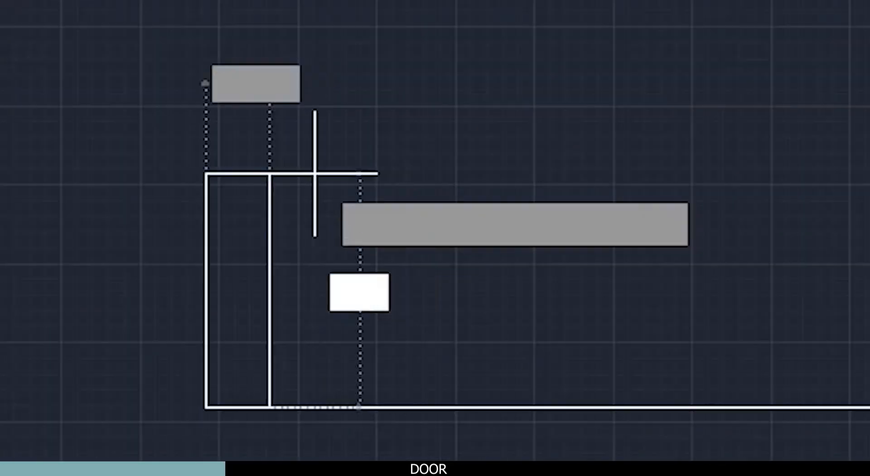
{"action": "type", "text": "1"}
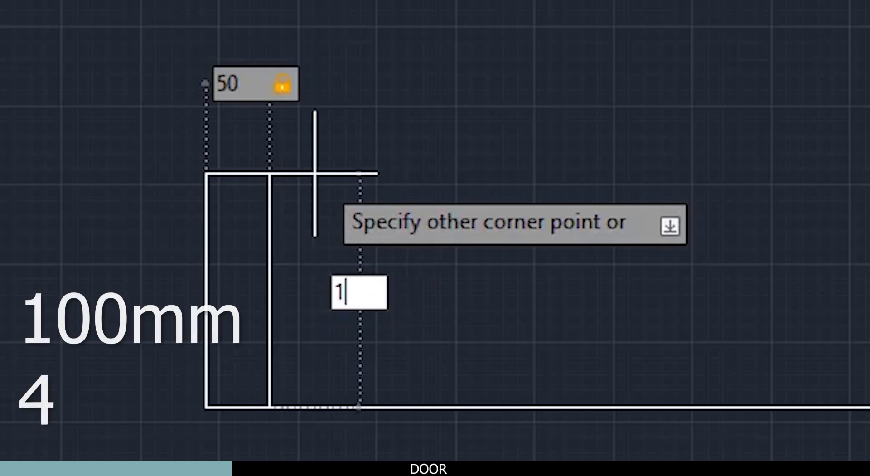
{"action": "type", "text": "00"}
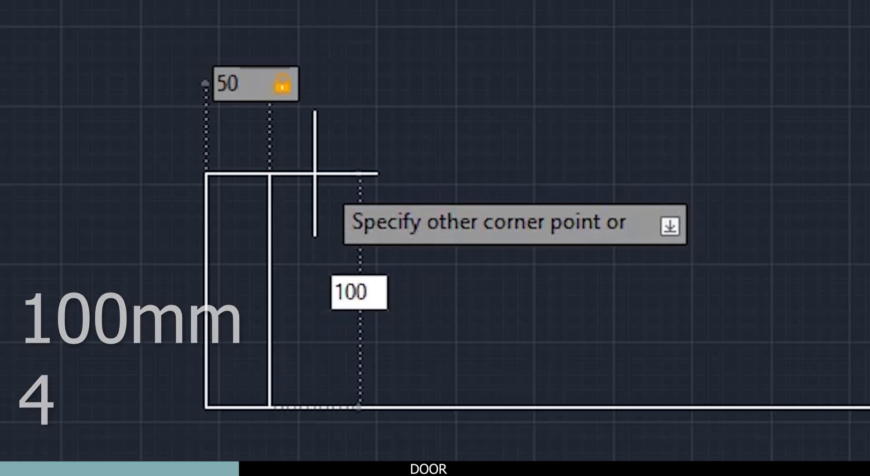
{"action": "key", "text": "Return"}
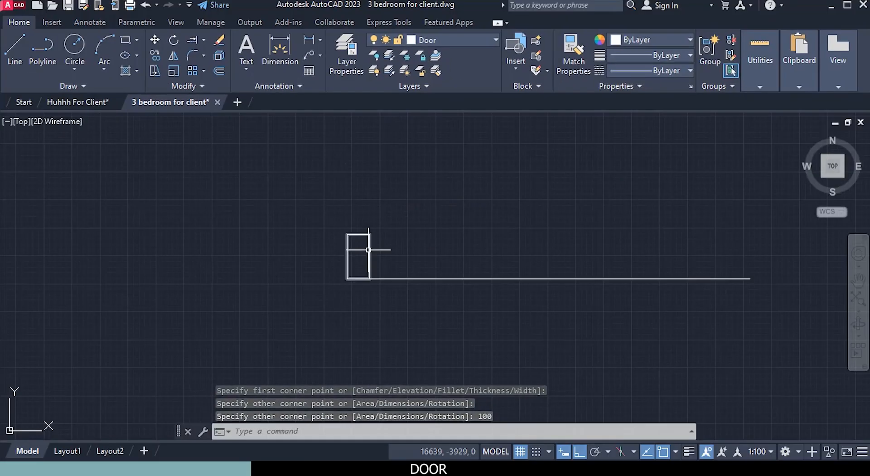
Step: Copy the 50 by 100 mm rectangle from its lower east corner to the east endpoint of the 900 mm line
{"action": "left_click", "coordinate": [340, 270]}
{"action": "right_click", "coordinate": [498, 170]}
{"action": "left_click", "coordinate": [521, 243]}
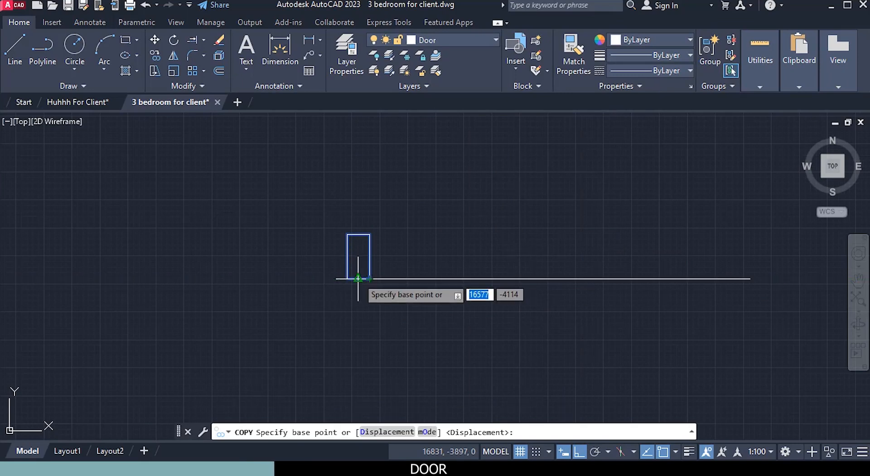
{"action": "scroll", "coordinate": [358, 278], "scroll_direction": "up", "scroll_amount": 3}
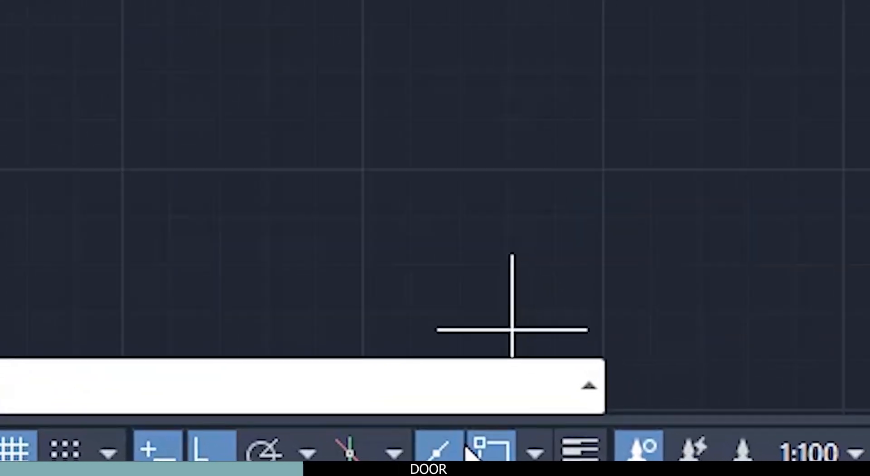
{"action": "left_click", "coordinate": [537, 452]}
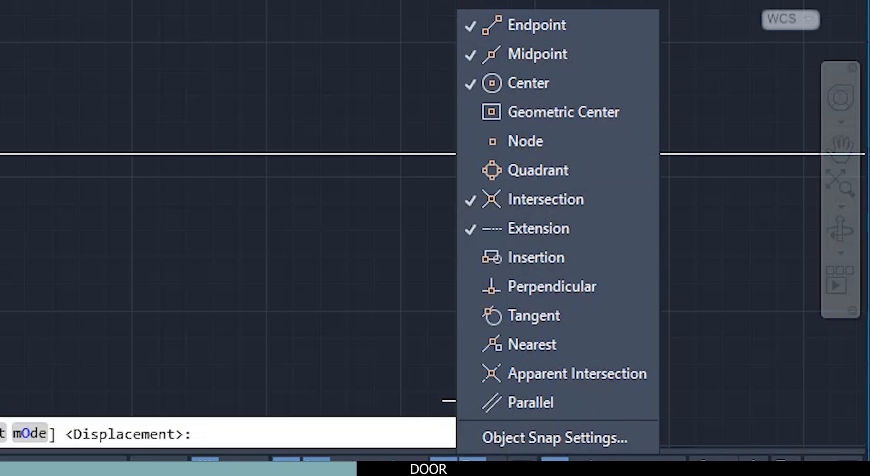
{"action": "left_click", "coordinate": [496, 469]}
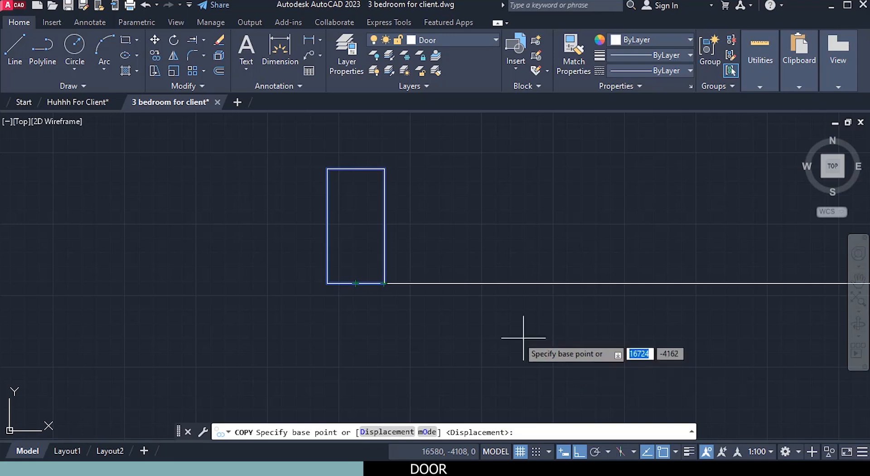
{"action": "left_click", "coordinate": [385, 283]}
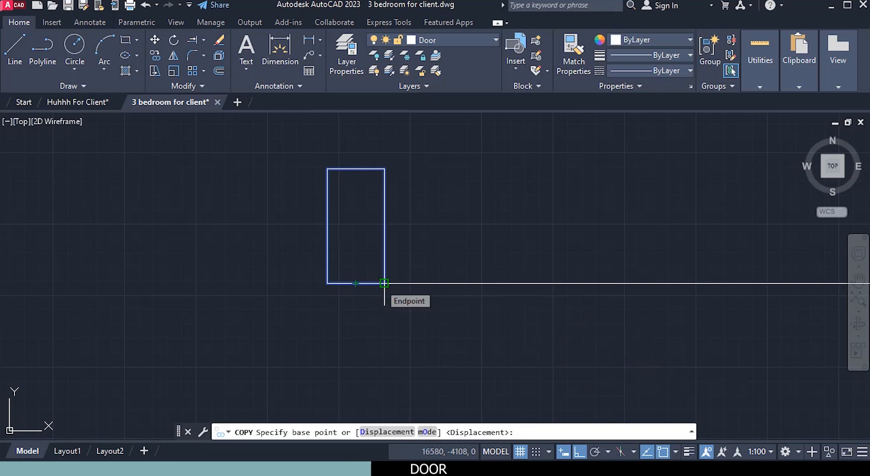
{"action": "left_click", "coordinate": [385, 284]}
{"action": "scroll", "coordinate": [453, 281], "scroll_direction": "down", "scroll_amount": 4}
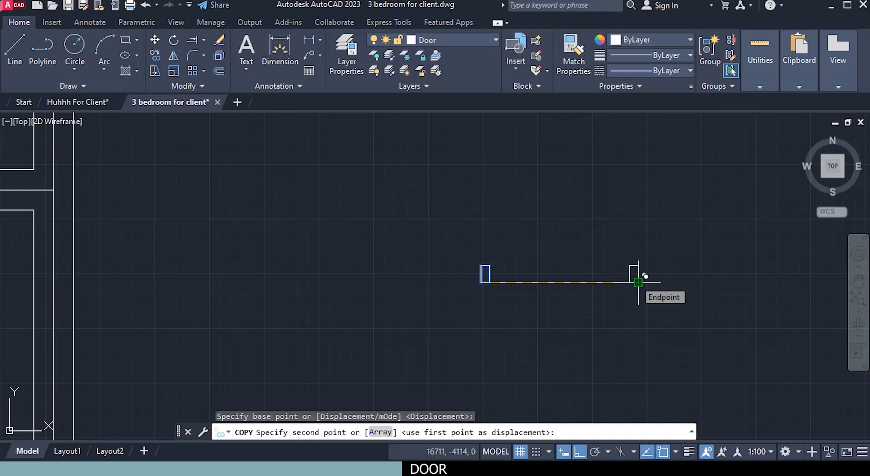
{"action": "left_click", "coordinate": [638, 282]}
{"action": "key", "text": "Escape"}
Step: Draw a Start, Center, End arc from the west post's upper inner corner, centred on the east post's upper inner corner, sweeping 90° clockwise
{"action": "middle_click_drag", "start_coordinate": [549, 262], "coordinate": [503, 288]}
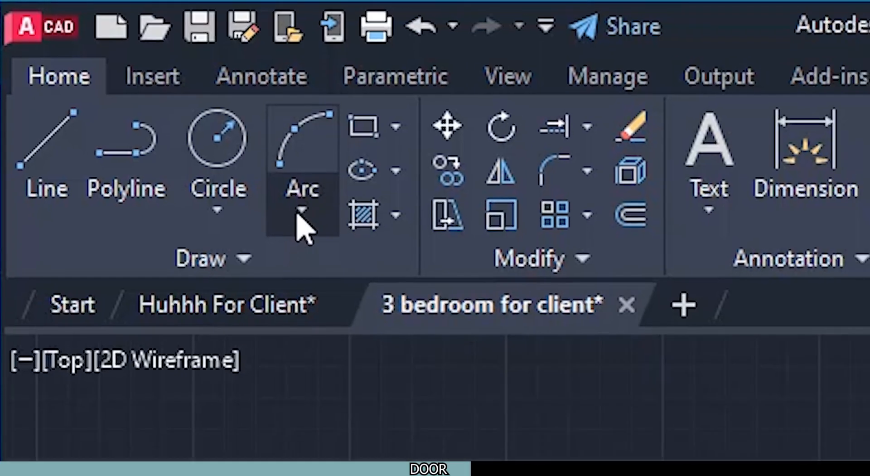
{"action": "left_click", "coordinate": [322, 226]}
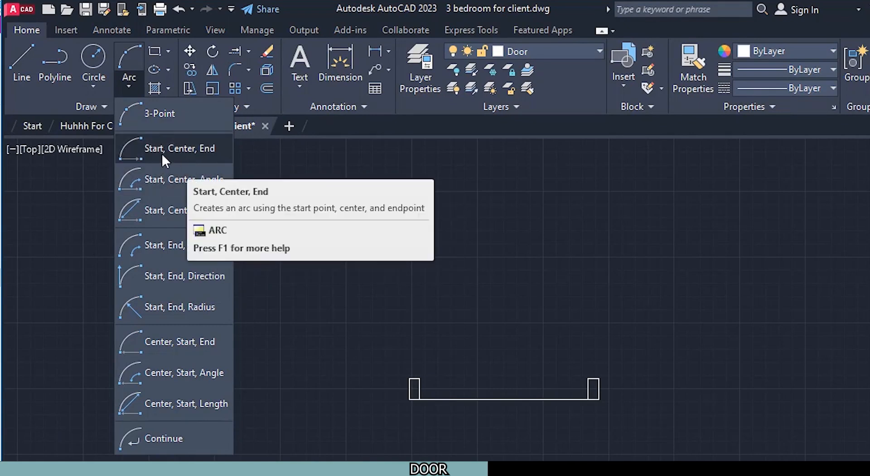
{"action": "left_click", "coordinate": [192, 152]}
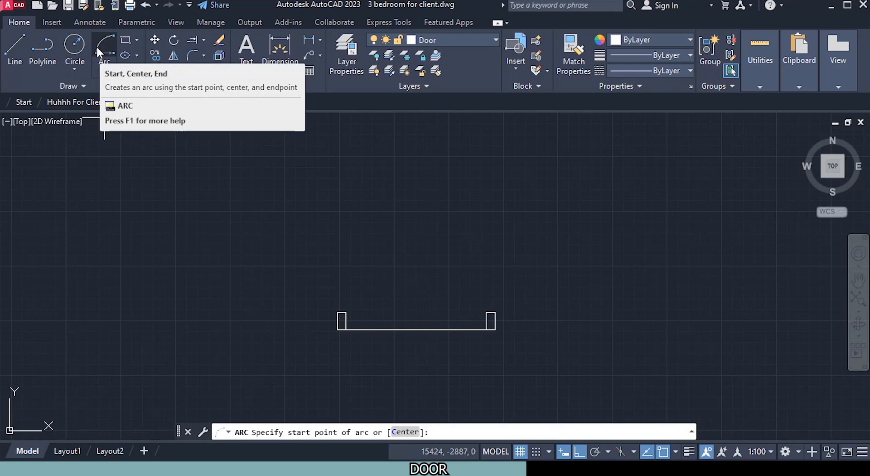
{"action": "scroll", "coordinate": [345, 299], "scroll_direction": "up", "scroll_amount": 2}
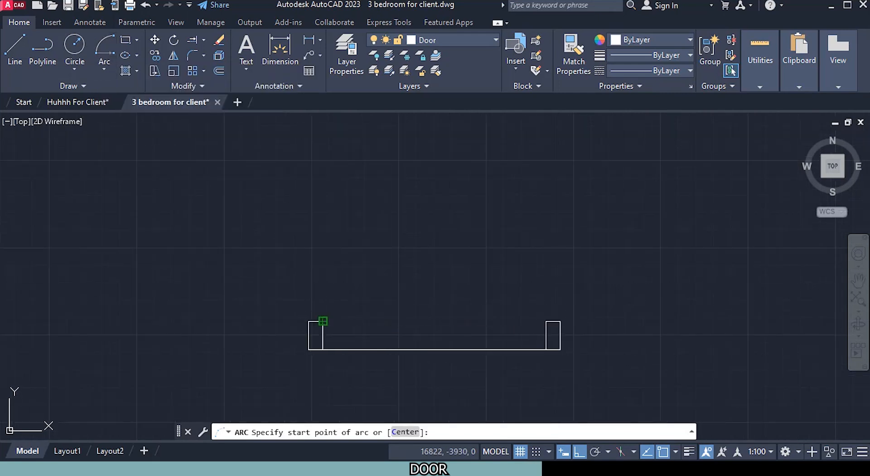
{"action": "left_click", "coordinate": [322, 320]}
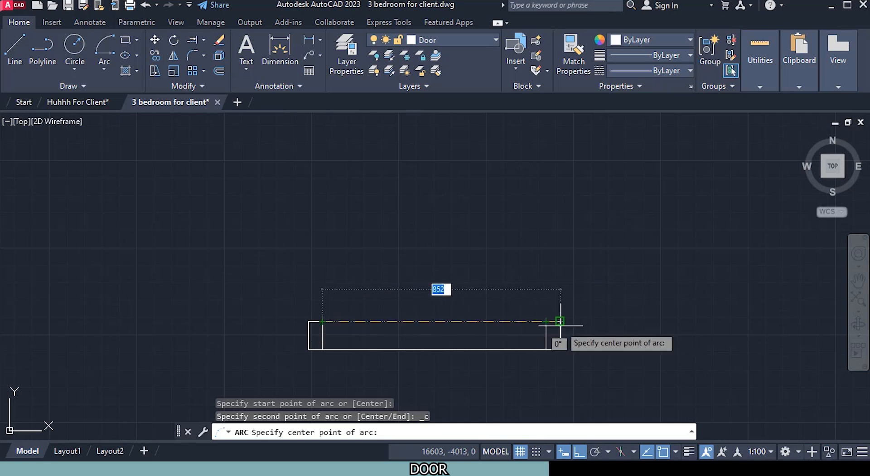
{"action": "left_click", "coordinate": [546, 321]}
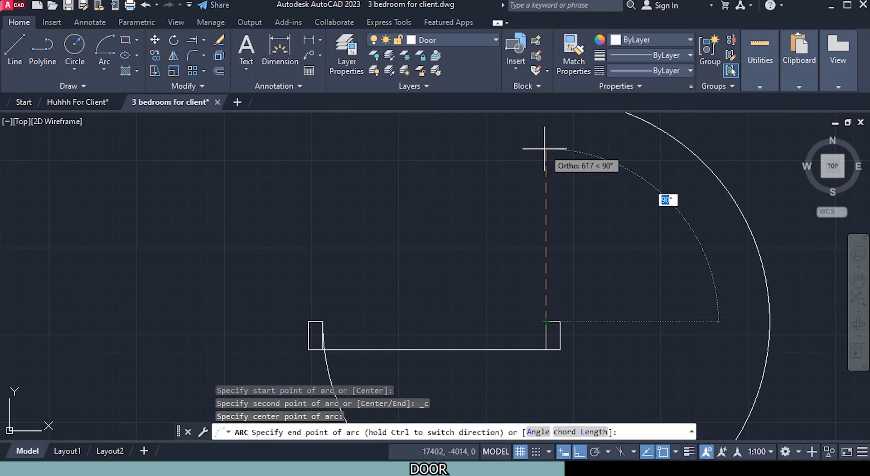
{"action": "scroll", "coordinate": [545, 149], "scroll_direction": "down", "scroll_amount": 2}
{"action": "middle_click_drag", "start_coordinate": [545, 149], "coordinate": [537, 196]}
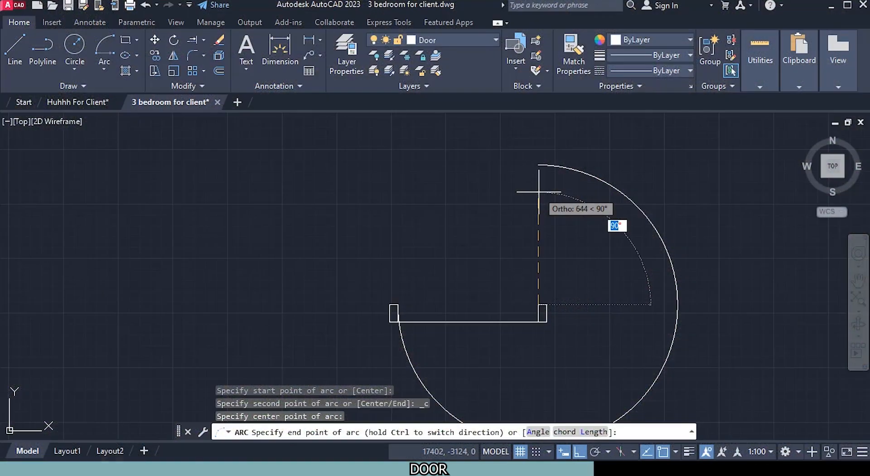
{"action": "key", "text": "ctrl"}
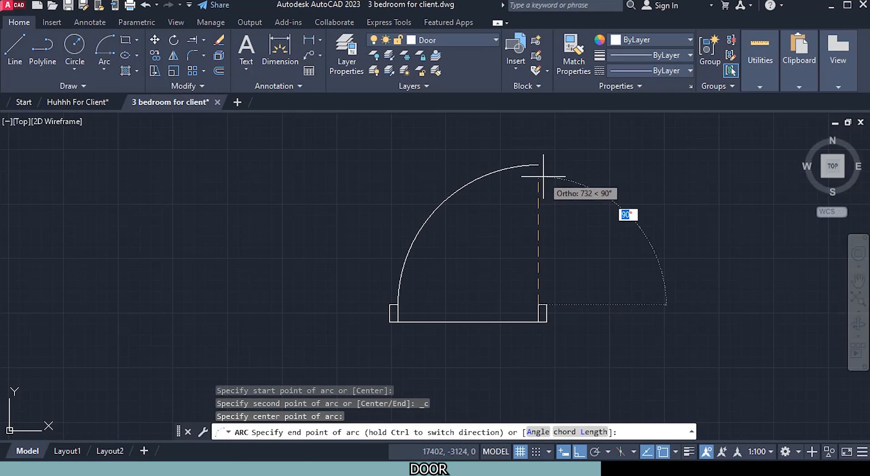
{"action": "left_click", "coordinate": [549, 146]}
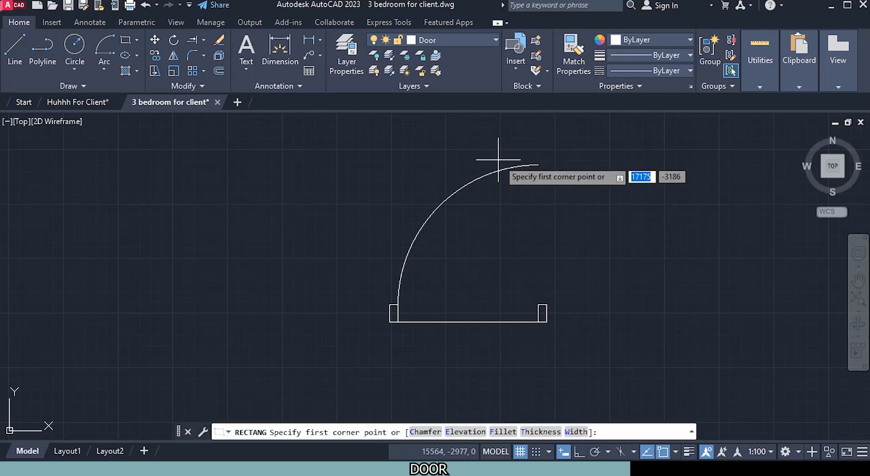
Step: Draw the door leaf as a rectangle 50 mm wide and 800 mm high, from the arc's upper end down to the east post, extending west
{"action": "left_click", "coordinate": [538, 164]}
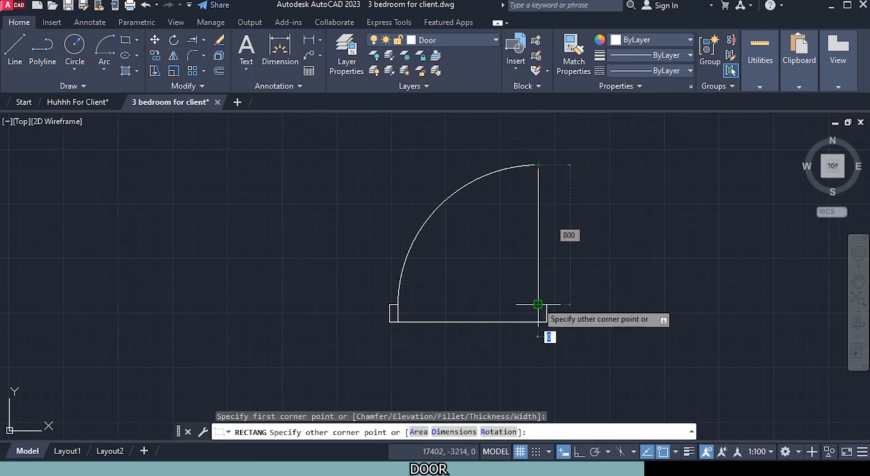
{"action": "scroll", "coordinate": [538, 304], "scroll_direction": "up", "scroll_amount": 4}
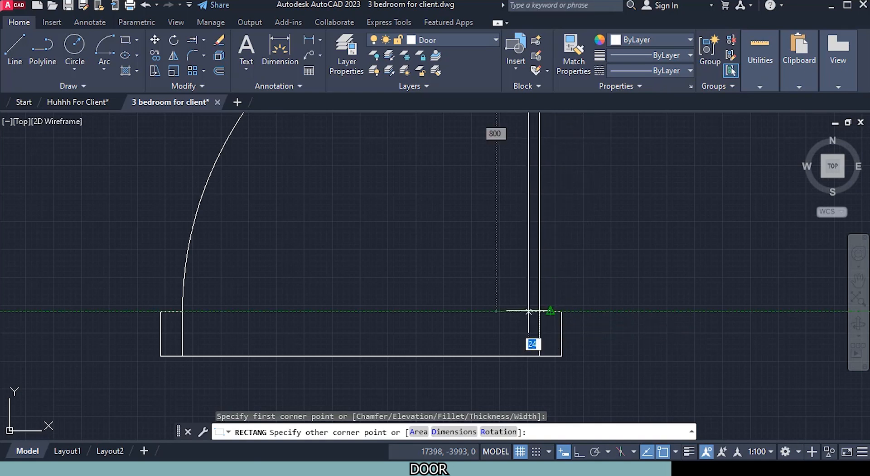
{"action": "type", "text": "50"}
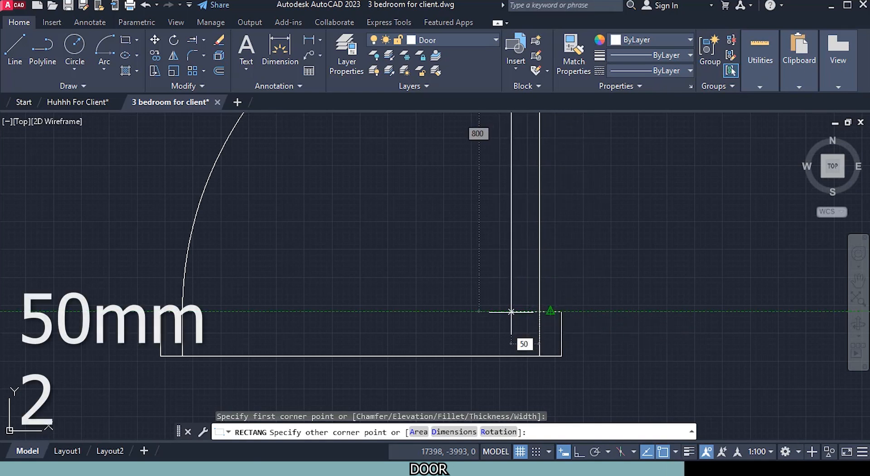
{"action": "key", "text": "Return"}
{"action": "scroll", "coordinate": [509, 307], "scroll_direction": "down", "scroll_amount": 4}
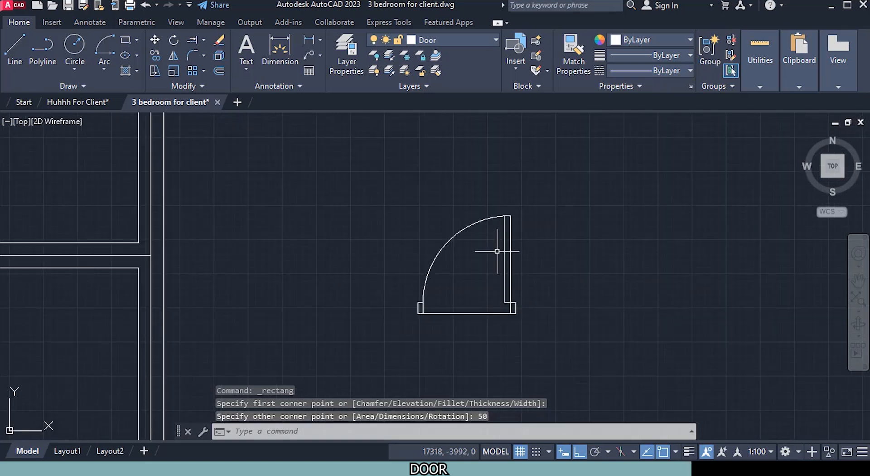
Step: Delete the 900 mm base line joining the lower edges of the two door posts
{"action": "scroll", "coordinate": [513, 198], "scroll_direction": "up", "scroll_amount": 5}
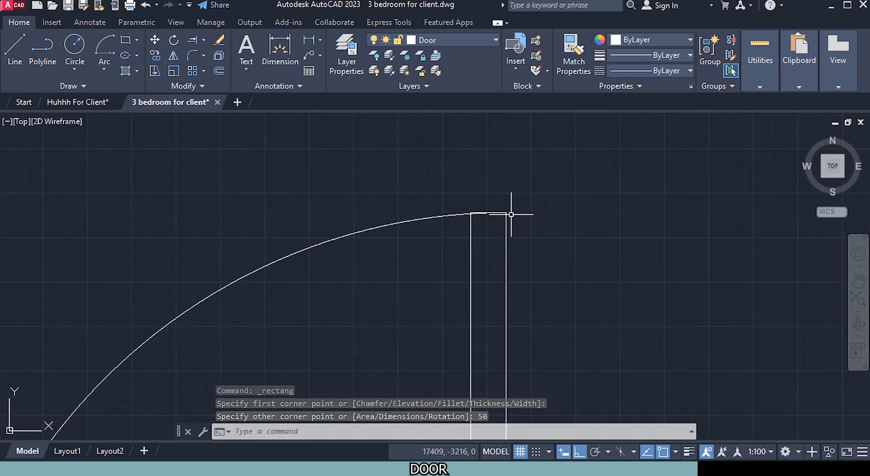
{"action": "scroll", "coordinate": [511, 213], "scroll_direction": "up", "scroll_amount": 6}
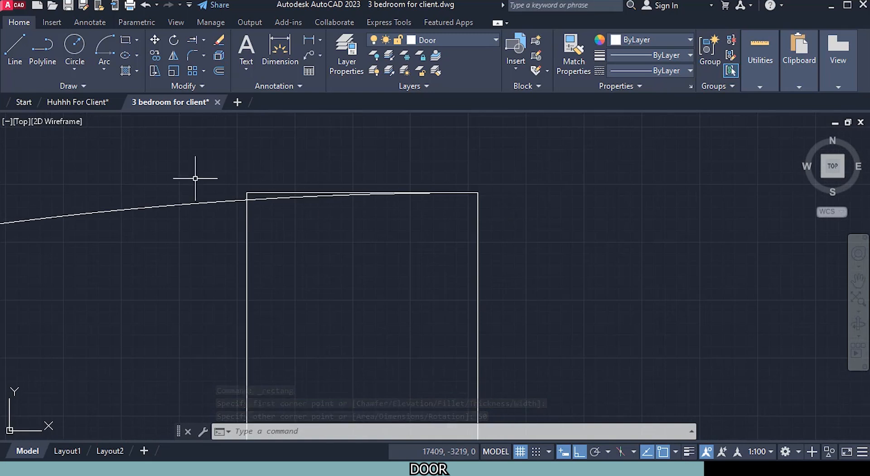
{"action": "scroll", "coordinate": [319, 206], "scroll_direction": "down", "scroll_amount": 6}
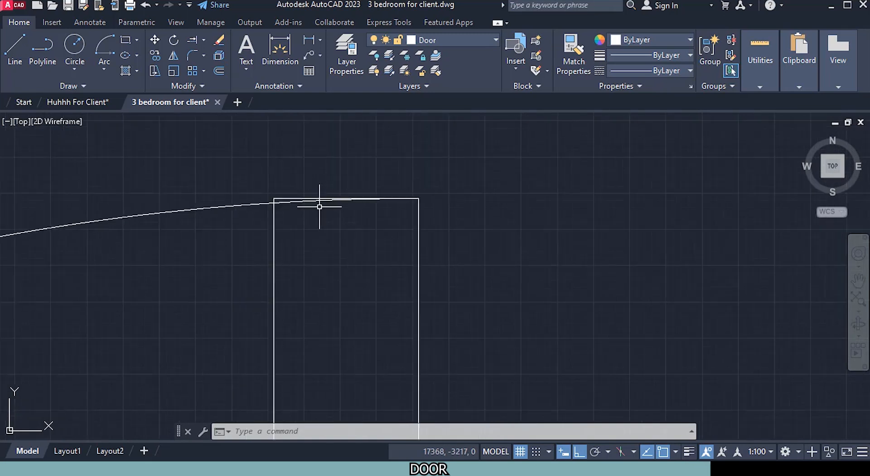
{"action": "scroll", "coordinate": [320, 284], "scroll_direction": "down", "scroll_amount": 5}
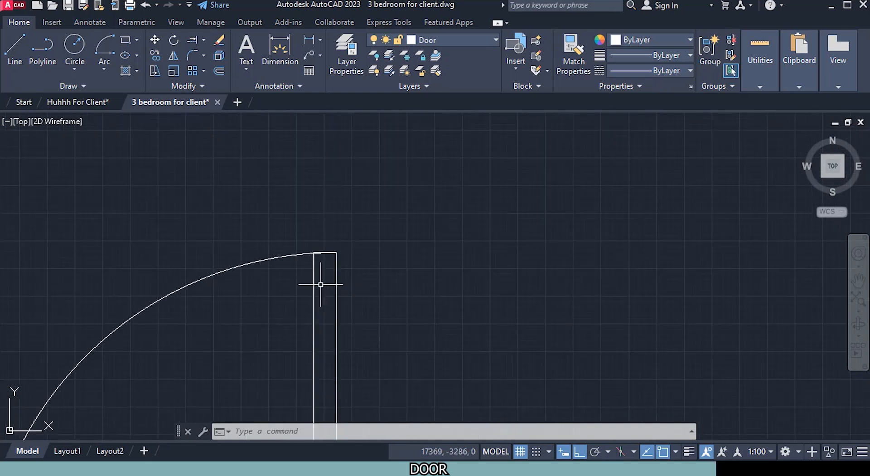
{"action": "middle_click_drag", "start_coordinate": [287, 272], "coordinate": [290, 196]}
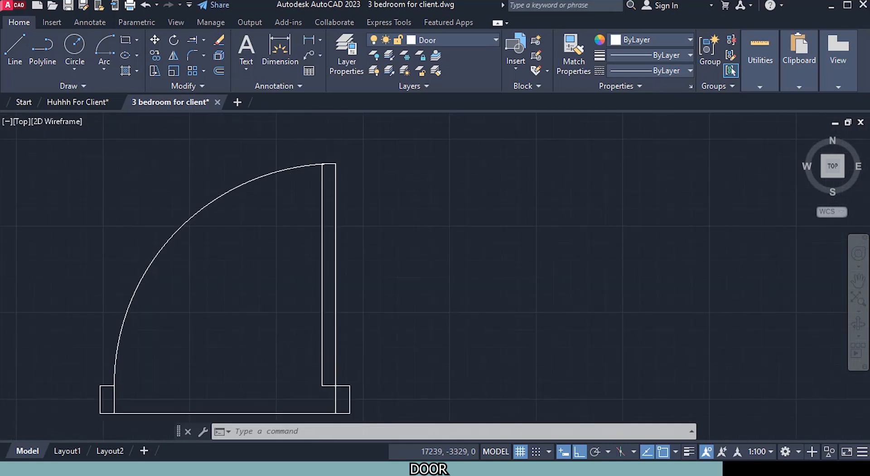
{"action": "scroll", "coordinate": [292, 198], "scroll_direction": "down", "scroll_amount": 2}
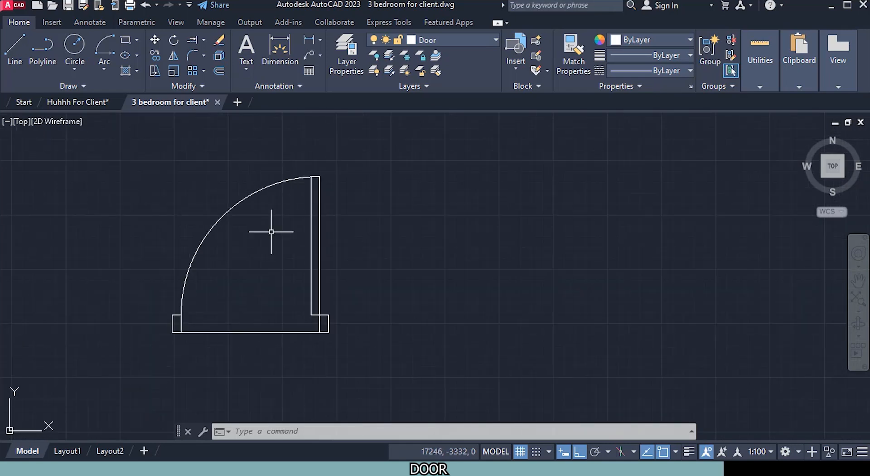
{"action": "left_click", "coordinate": [250, 333]}
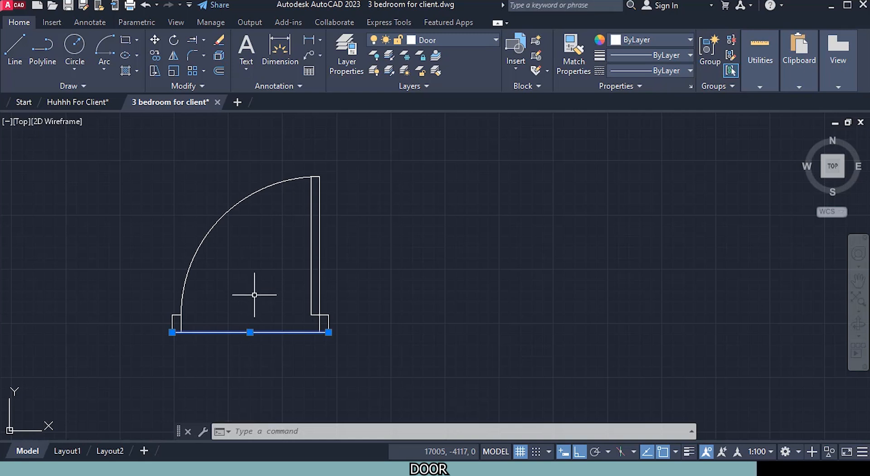
{"action": "key", "text": "Delete"}
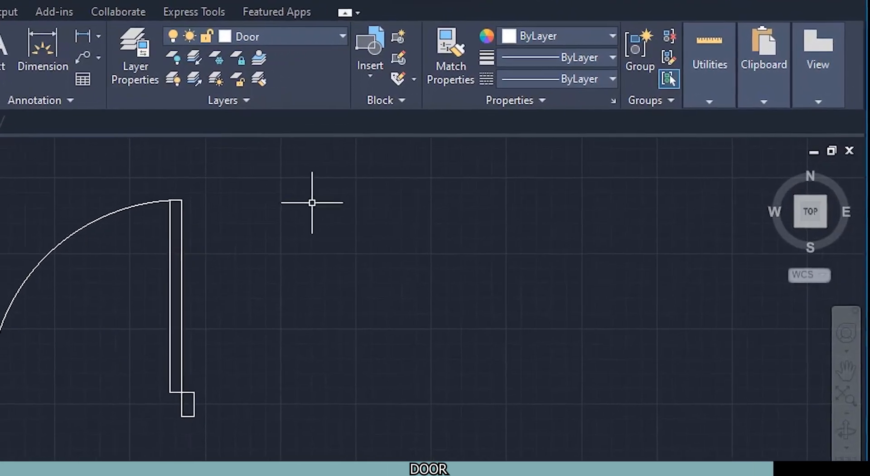
Step: Measure the distance from the east post's lower outer corner to the west post's lower outer corner
{"action": "left_click", "coordinate": [702, 108]}
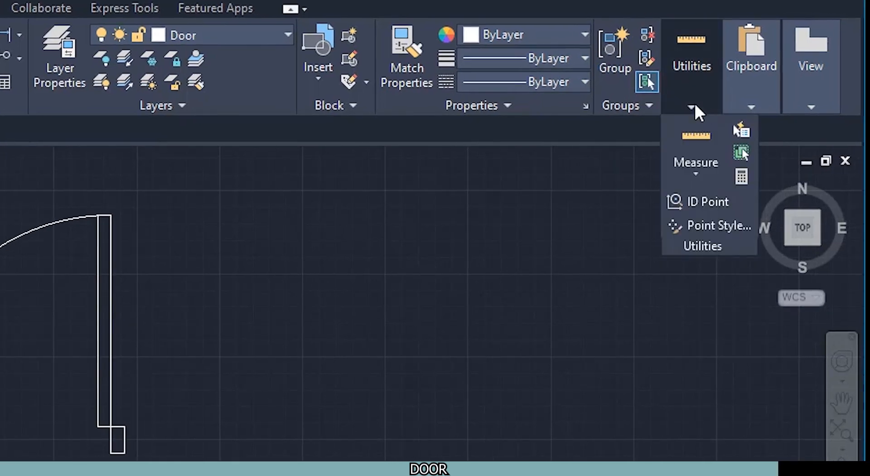
{"action": "left_click", "coordinate": [691, 183]}
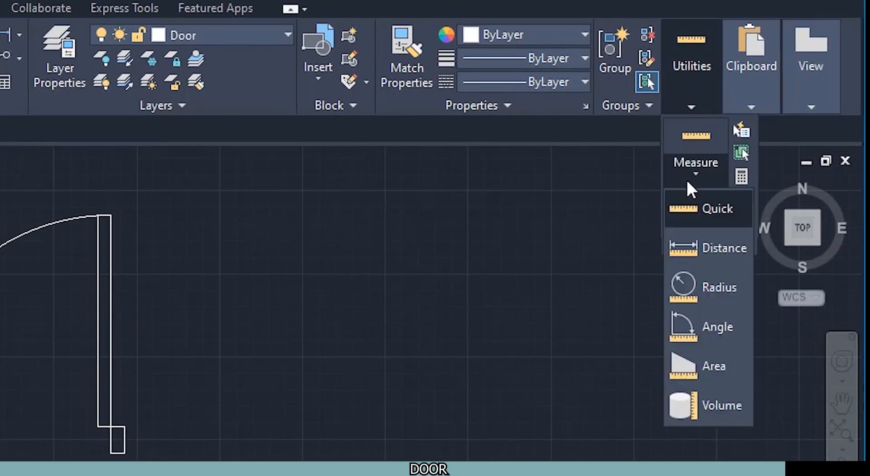
{"action": "left_click", "coordinate": [687, 248]}
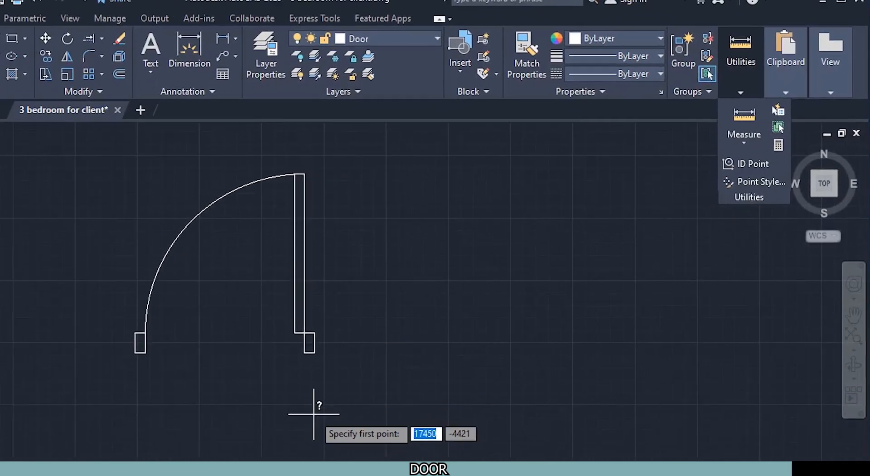
{"action": "scroll", "coordinate": [317, 394], "scroll_direction": "up", "scroll_amount": 4}
{"action": "scroll", "coordinate": [281, 323], "scroll_direction": "down", "scroll_amount": 2}
{"action": "middle_click_drag", "start_coordinate": [274, 285], "coordinate": [316, 304]}
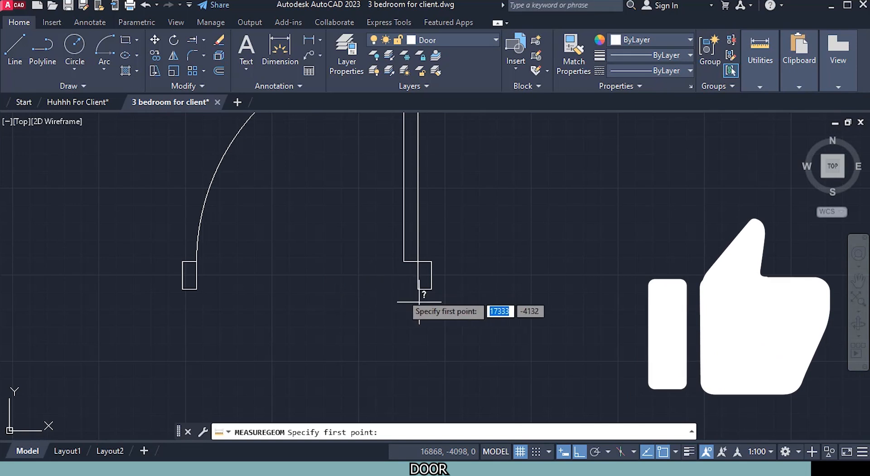
{"action": "scroll", "coordinate": [419, 301], "scroll_direction": "up", "scroll_amount": 2}
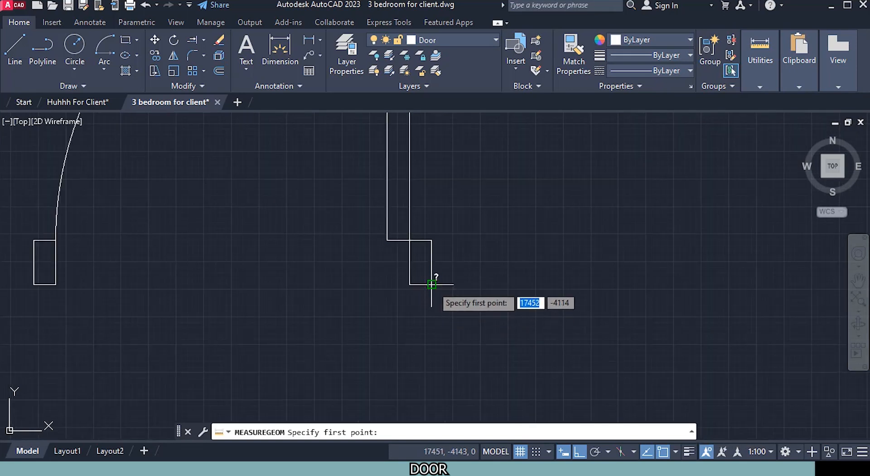
{"action": "left_click", "coordinate": [432, 284]}
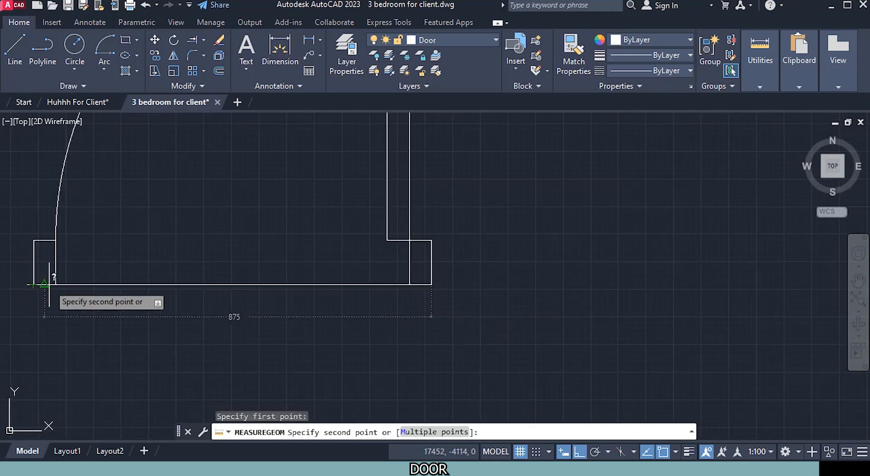
{"action": "left_click", "coordinate": [34, 284]}
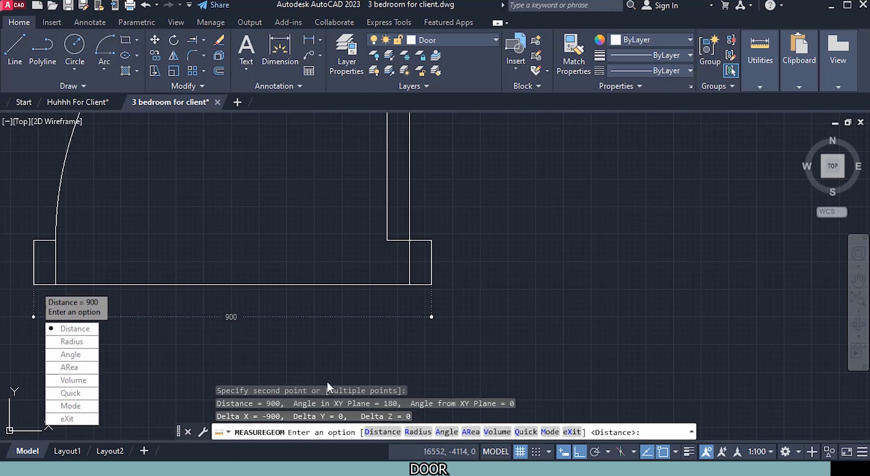
{"action": "key", "text": "Escape"}
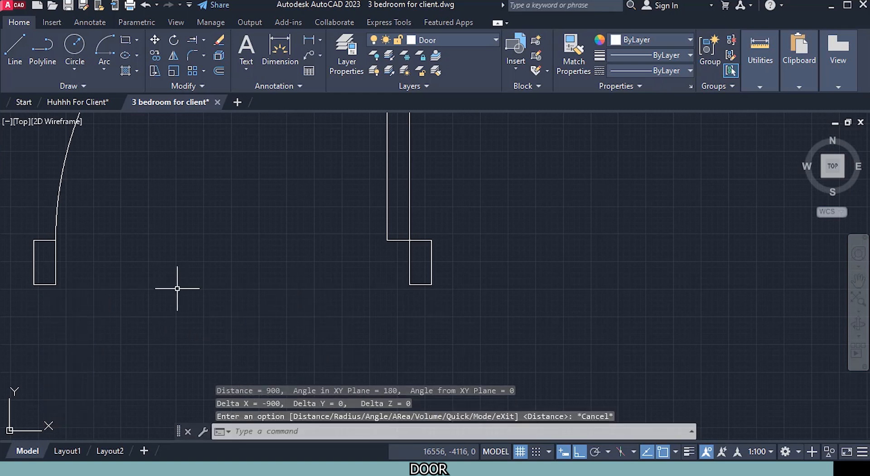
{"action": "scroll", "coordinate": [173, 292], "scroll_direction": "down", "scroll_amount": 1}
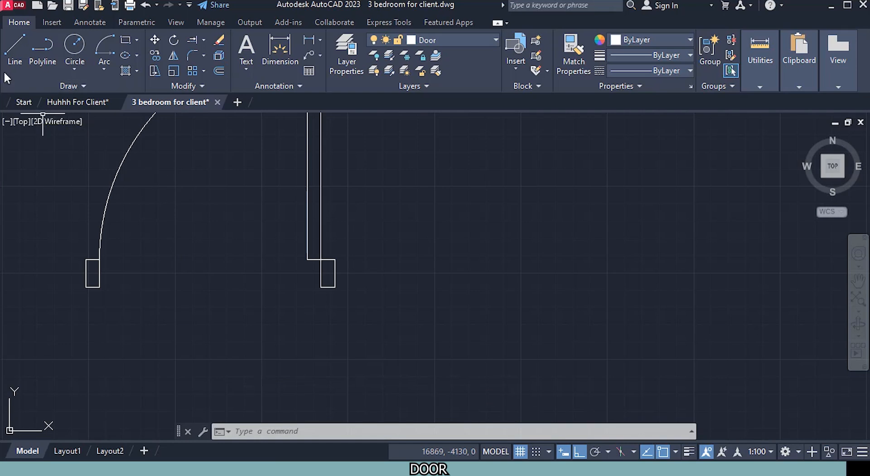
{"action": "left_click", "coordinate": [13, 57]}
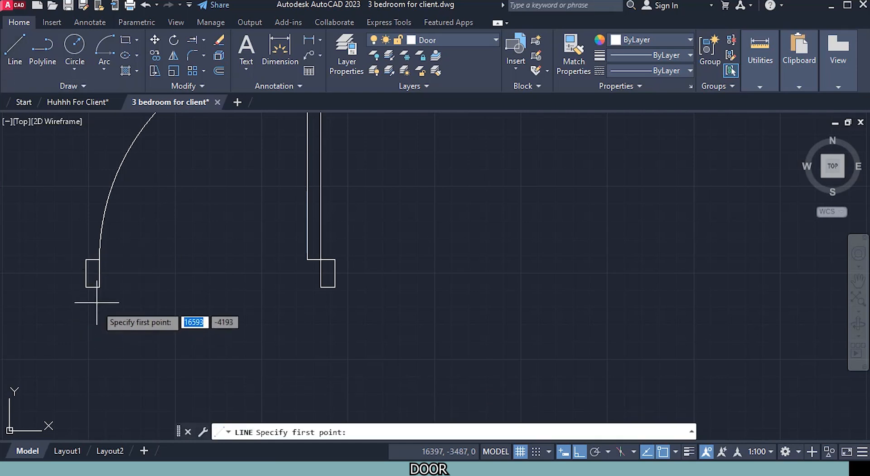
{"action": "left_click", "coordinate": [86, 287]}
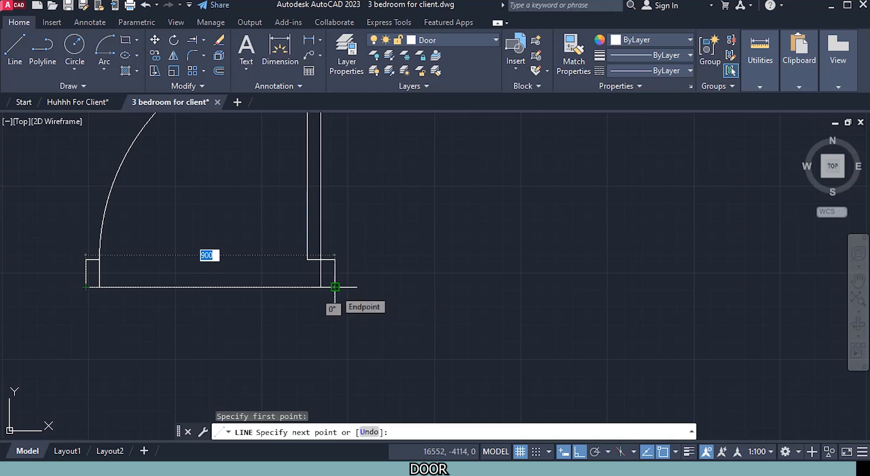
{"action": "key", "text": "Escape"}
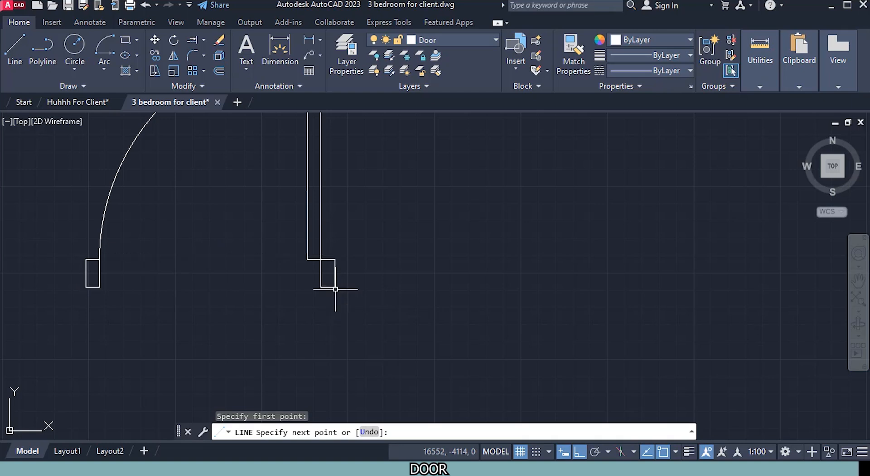
{"action": "scroll", "coordinate": [271, 287], "scroll_direction": "down", "scroll_amount": 4}
{"action": "middle_click_drag", "start_coordinate": [275, 278], "coordinate": [287, 308]}
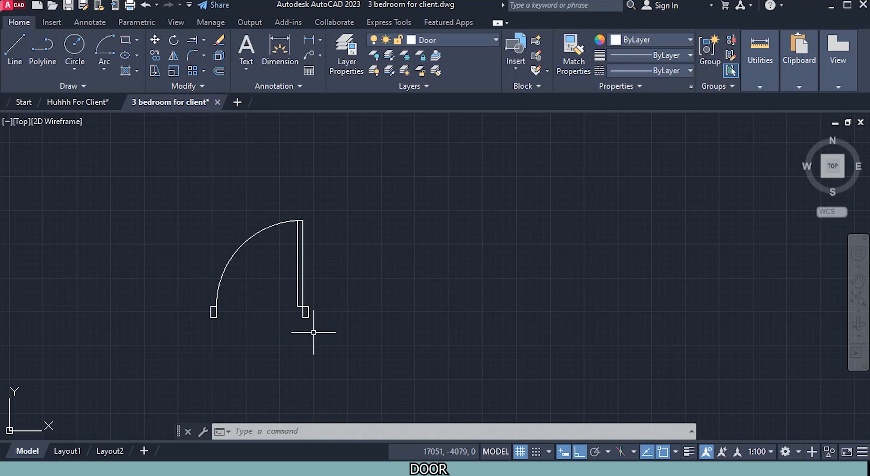
{"action": "left_click", "coordinate": [304, 286]}
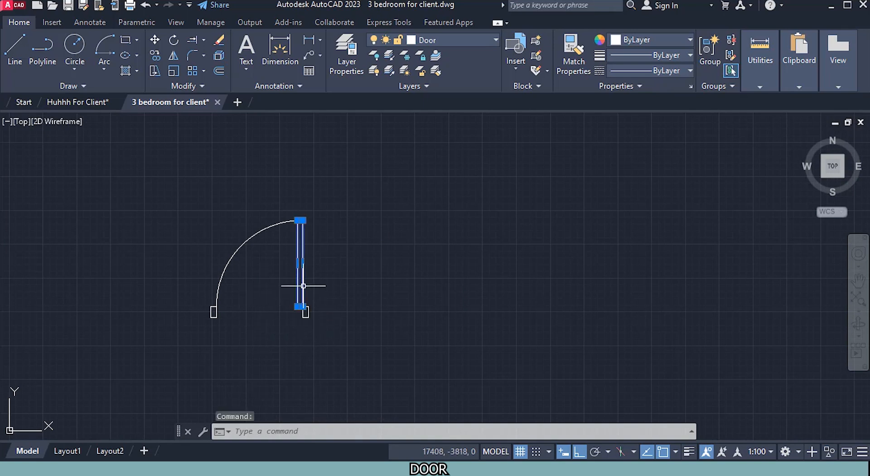
{"action": "left_click", "coordinate": [309, 316]}
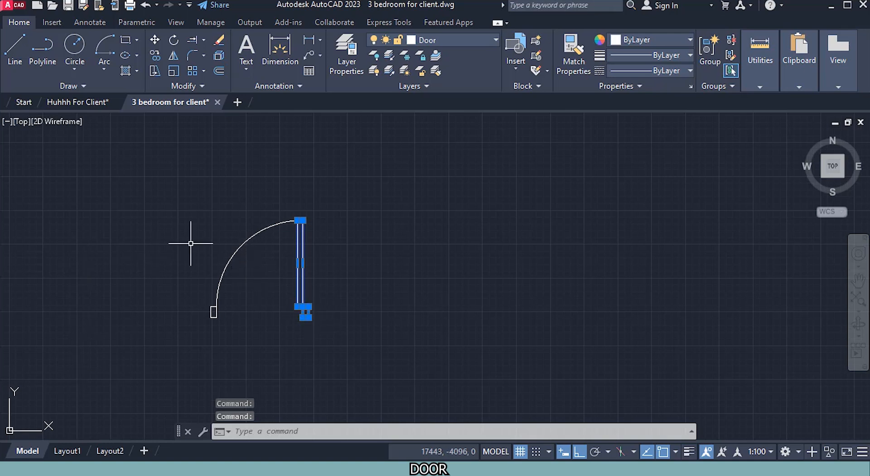
{"action": "scroll", "coordinate": [194, 247], "scroll_direction": "down", "scroll_amount": 5}
{"action": "key", "text": "Escape"}
{"action": "scroll", "coordinate": [192, 251], "scroll_direction": "up", "scroll_amount": 6}
{"action": "scroll", "coordinate": [198, 252], "scroll_direction": "up", "scroll_amount": 2}
{"action": "scroll", "coordinate": [375, 251], "scroll_direction": "down", "scroll_amount": 1}
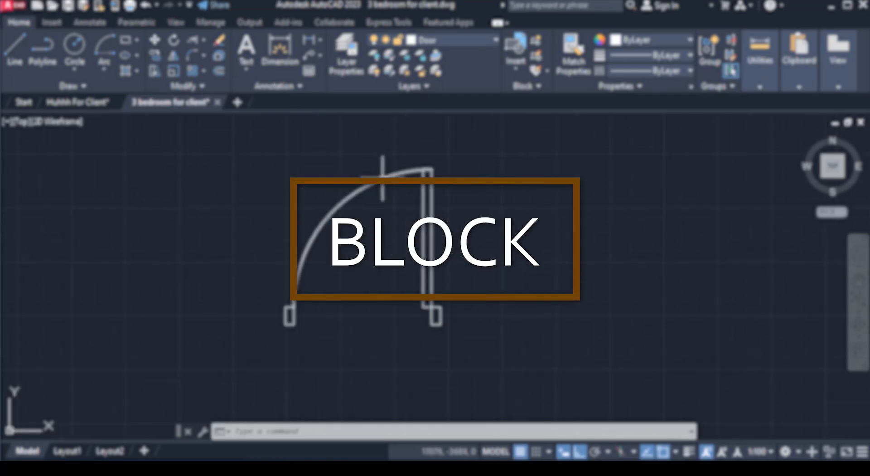
{"action": "left_click", "coordinate": [422, 197]}
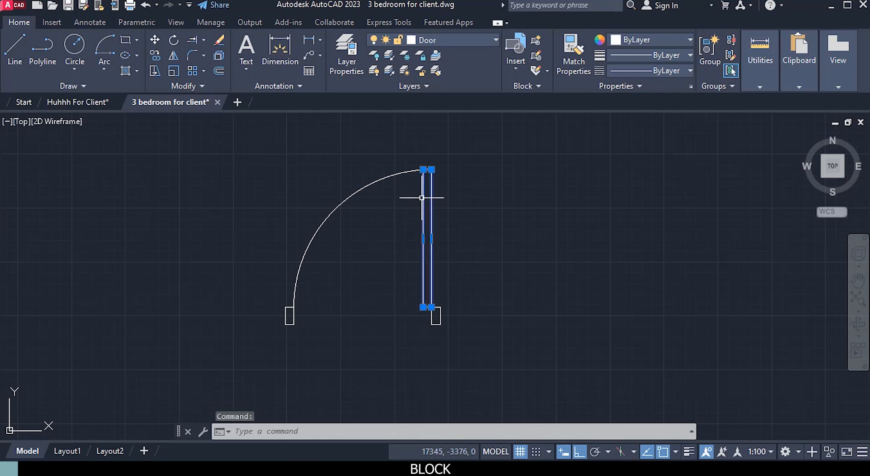
{"action": "left_click", "coordinate": [311, 240]}
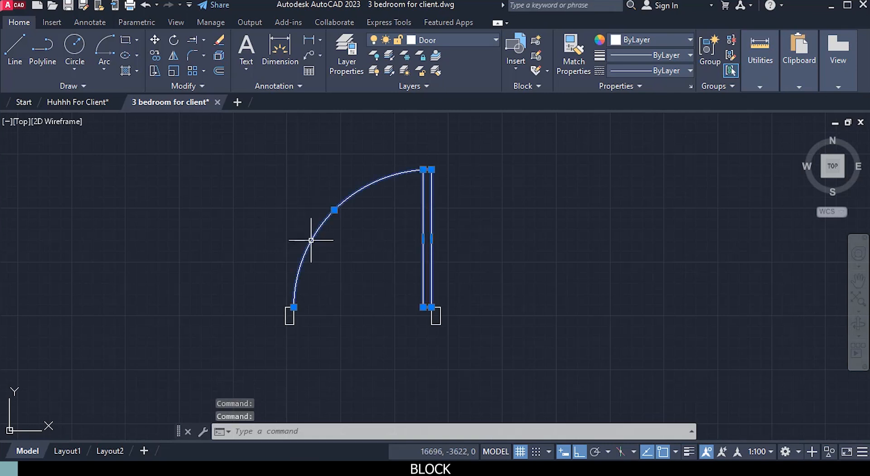
{"action": "key", "text": "Escape"}
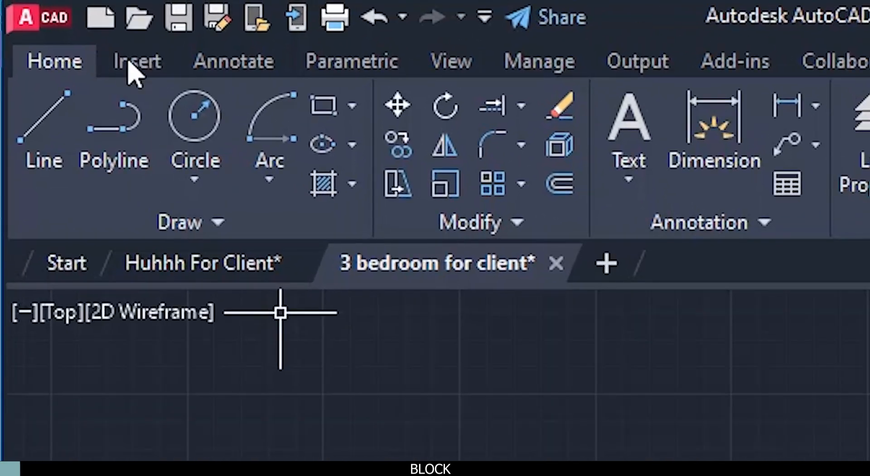
Step: Start a block definition named Door 900mm with its base point at the midpoint of the east post's outer edge
{"action": "left_click", "coordinate": [51, 23]}
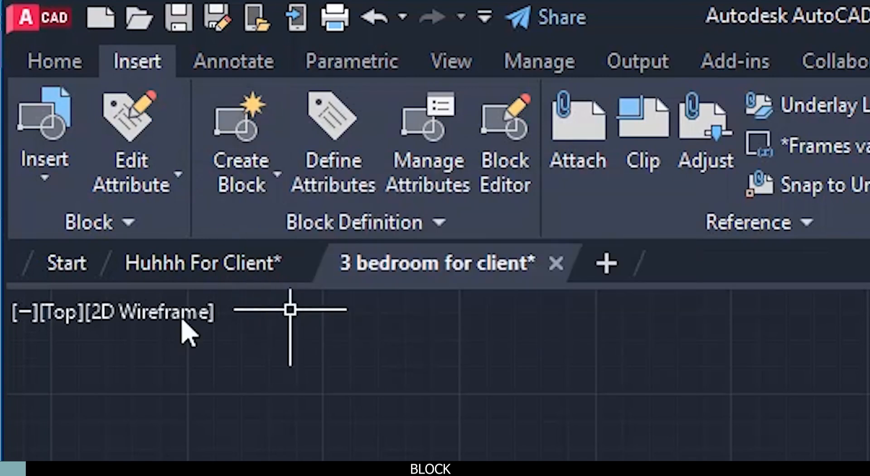
{"action": "left_click", "coordinate": [281, 181]}
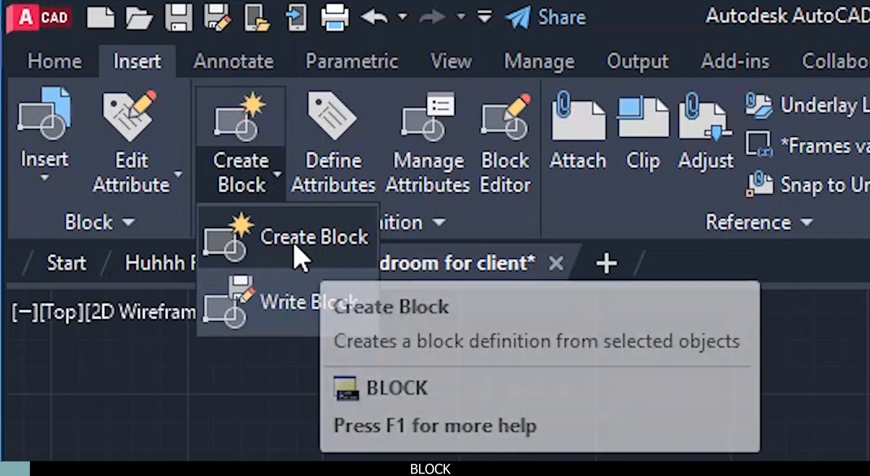
{"action": "left_click", "coordinate": [302, 252]}
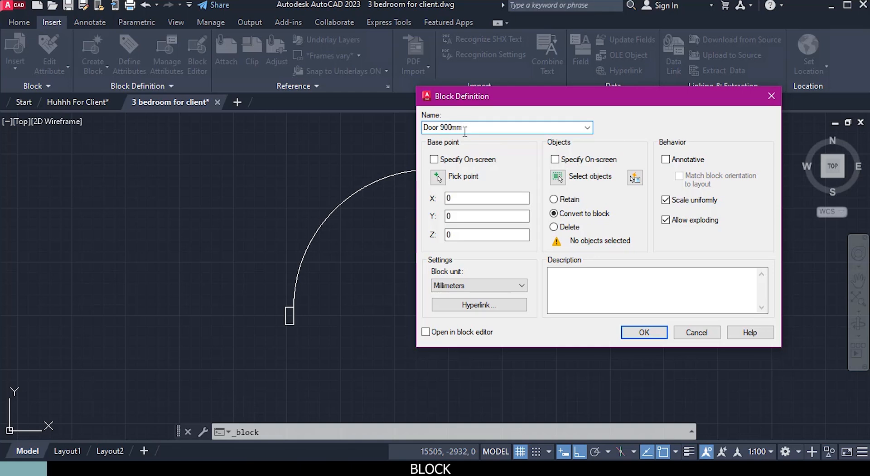
{"action": "left_click", "coordinate": [439, 178]}
{"action": "scroll", "coordinate": [442, 317], "scroll_direction": "up", "scroll_amount": 3}
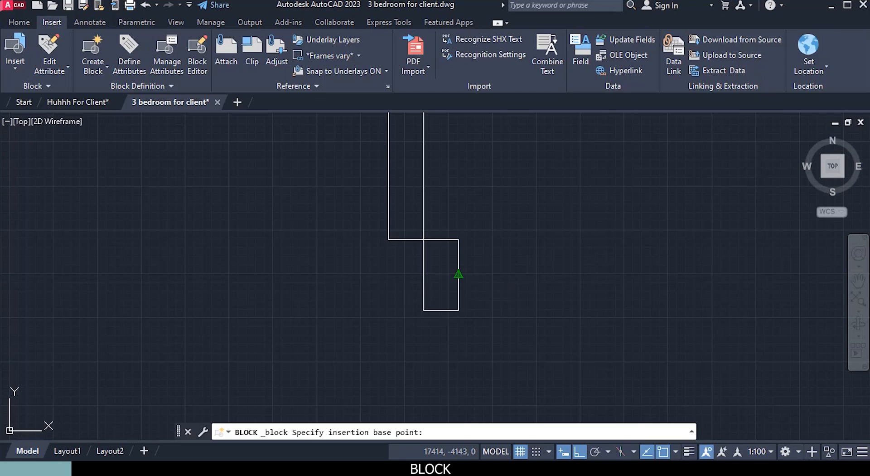
{"action": "left_click", "coordinate": [458, 273]}
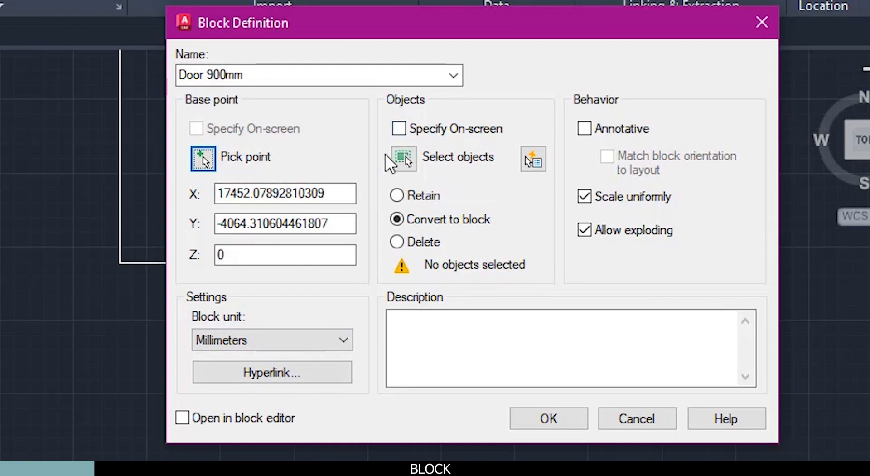
{"action": "left_click", "coordinate": [404, 159]}
{"action": "scroll", "coordinate": [510, 339], "scroll_direction": "down", "scroll_amount": 5}
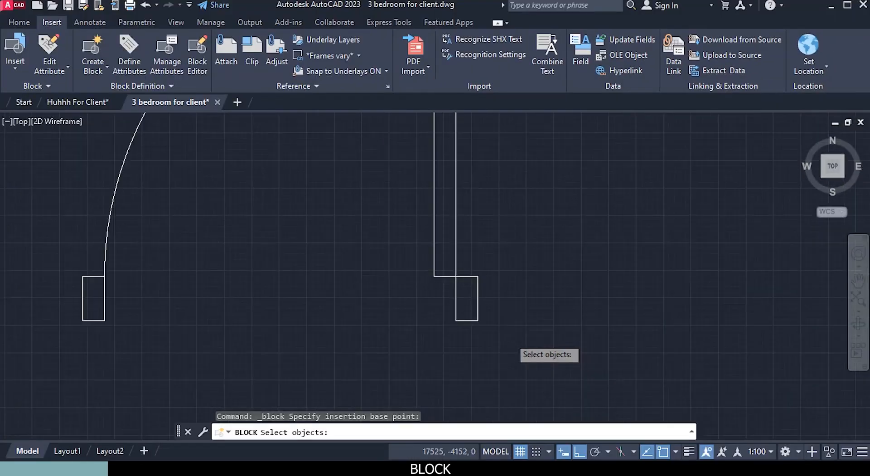
{"action": "left_click", "coordinate": [512, 349]}
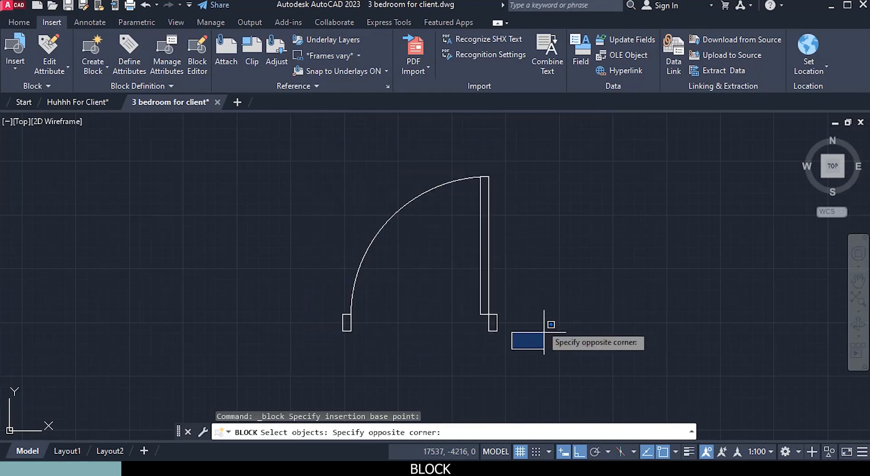
{"action": "left_click", "coordinate": [514, 347]}
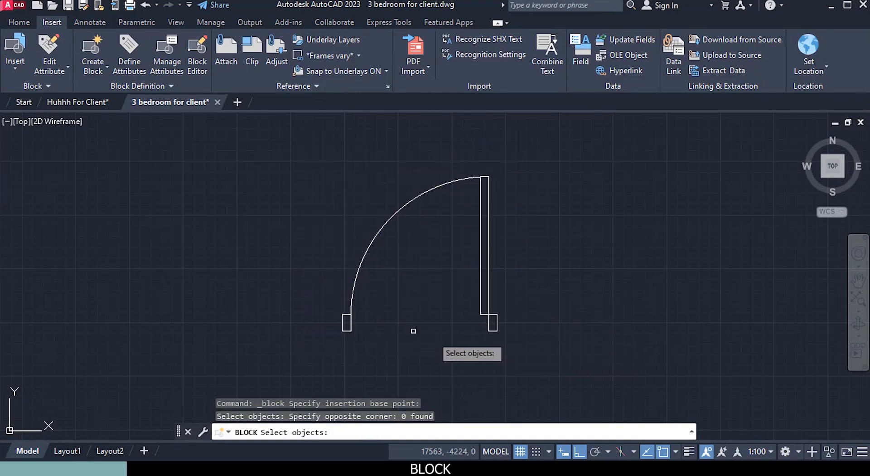
{"action": "left_click", "coordinate": [350, 323]}
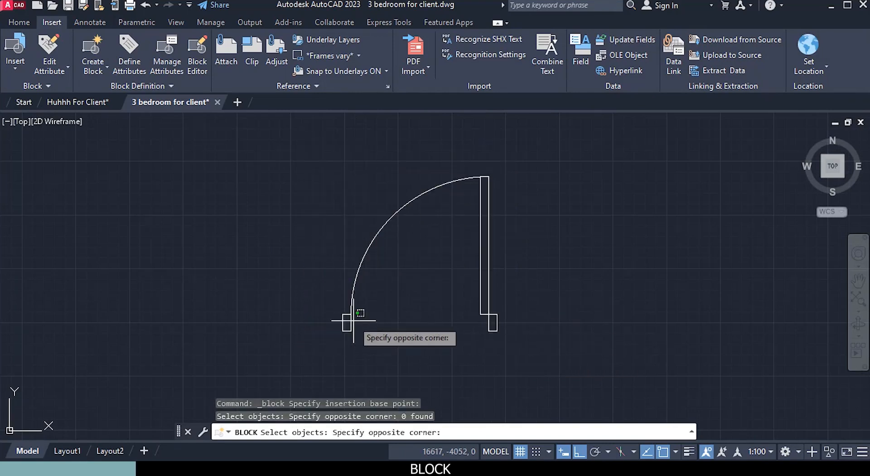
{"action": "left_click", "coordinate": [354, 320]}
{"action": "left_click", "coordinate": [345, 324]}
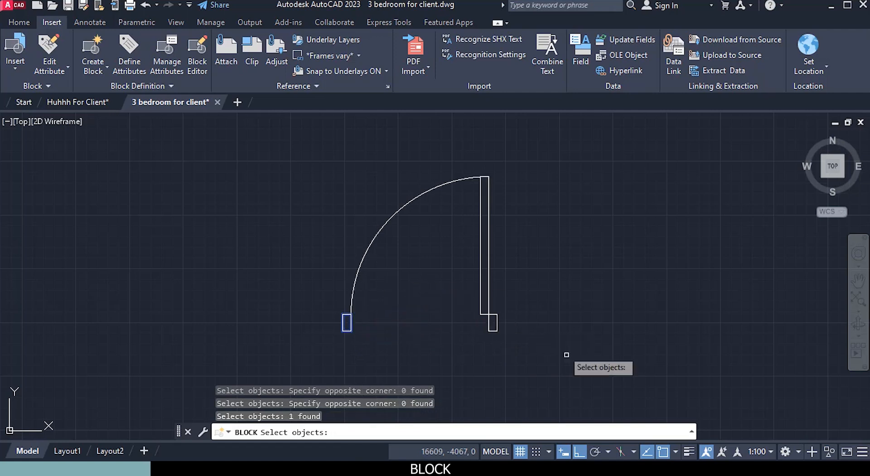
{"action": "left_click", "coordinate": [509, 355]}
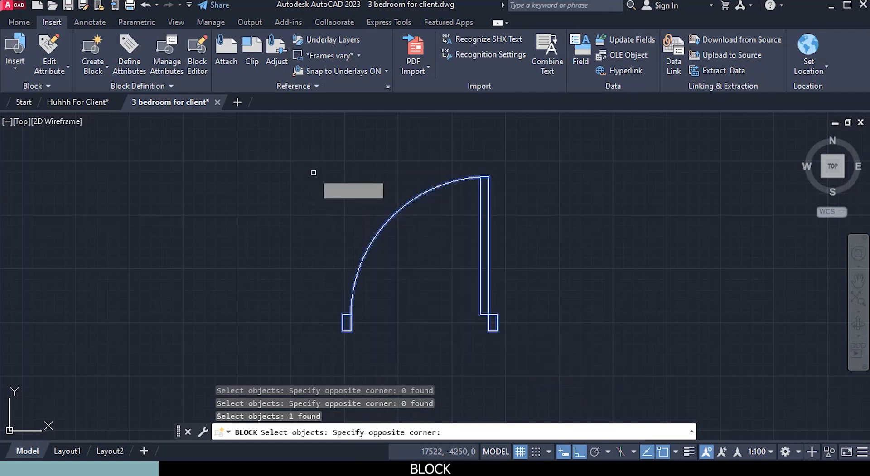
{"action": "left_click", "coordinate": [314, 173]}
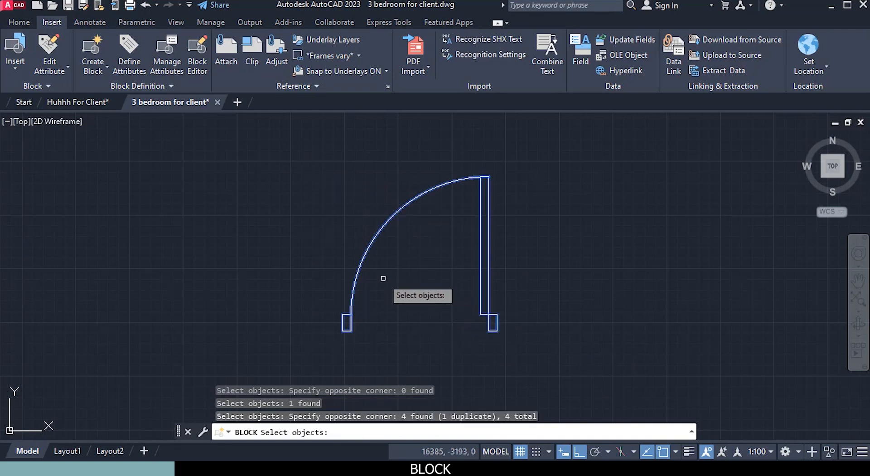
{"action": "left_click", "coordinate": [314, 171]}
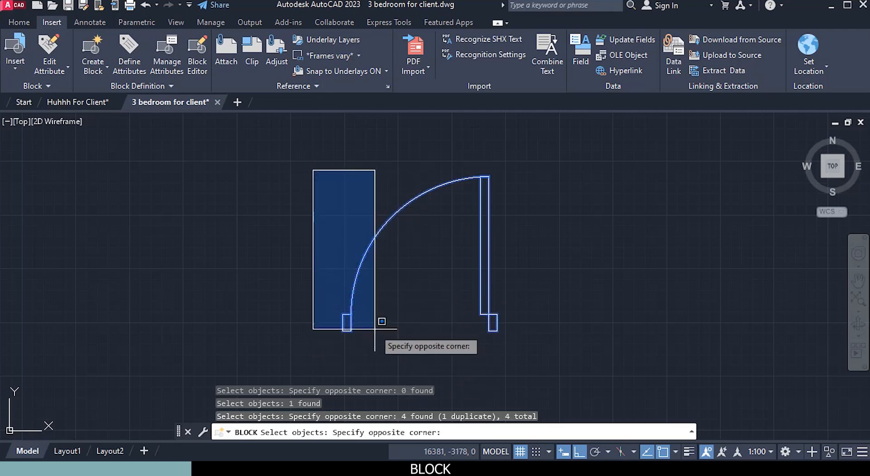
{"action": "key", "text": "Escape"}
{"action": "key", "text": "Escape"}
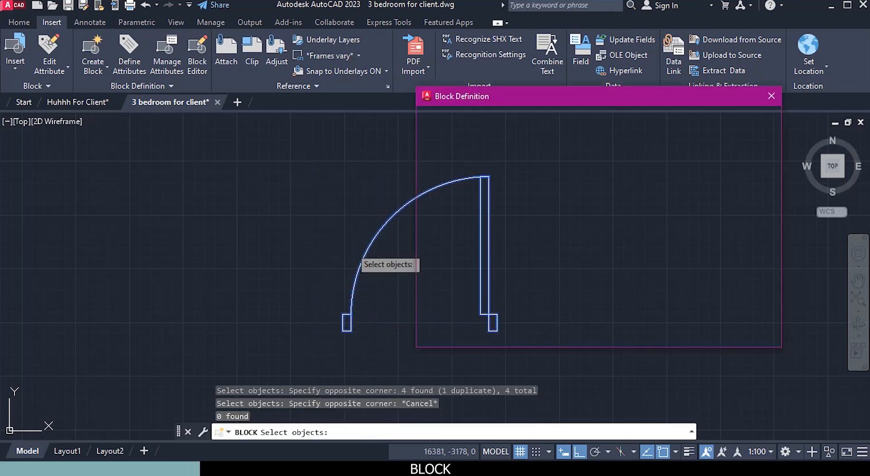
Step: Select both door posts, the arc and the door leaf as the objects of the Door 900mm block
{"action": "left_click", "coordinate": [558, 178]}
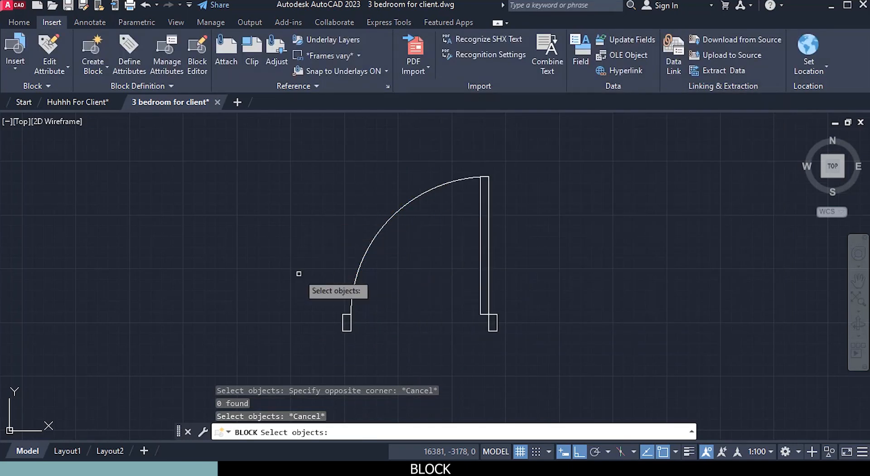
{"action": "left_click", "coordinate": [347, 220]}
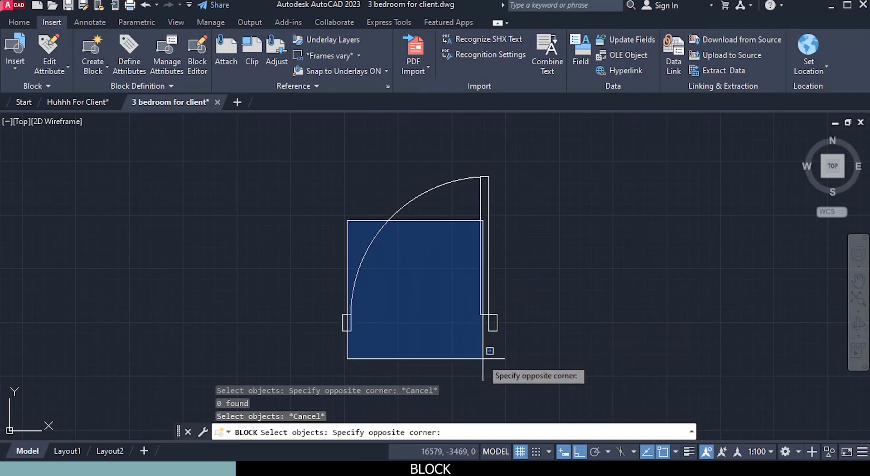
{"action": "left_click", "coordinate": [521, 359]}
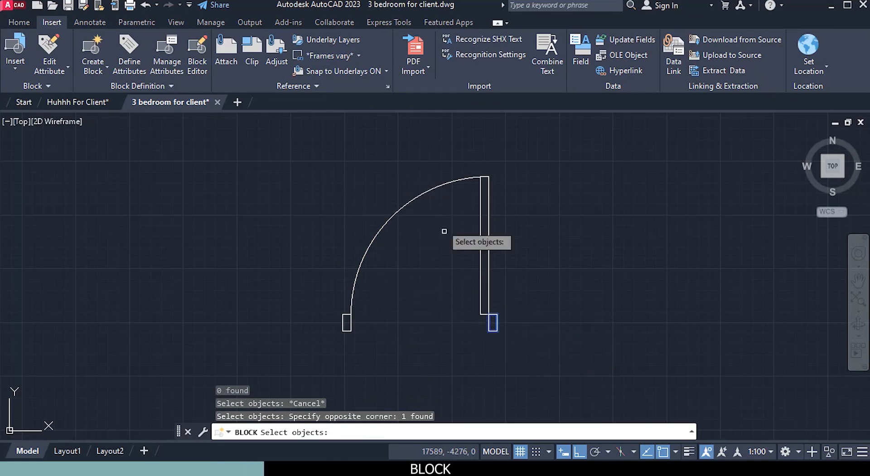
{"action": "left_click", "coordinate": [408, 275]}
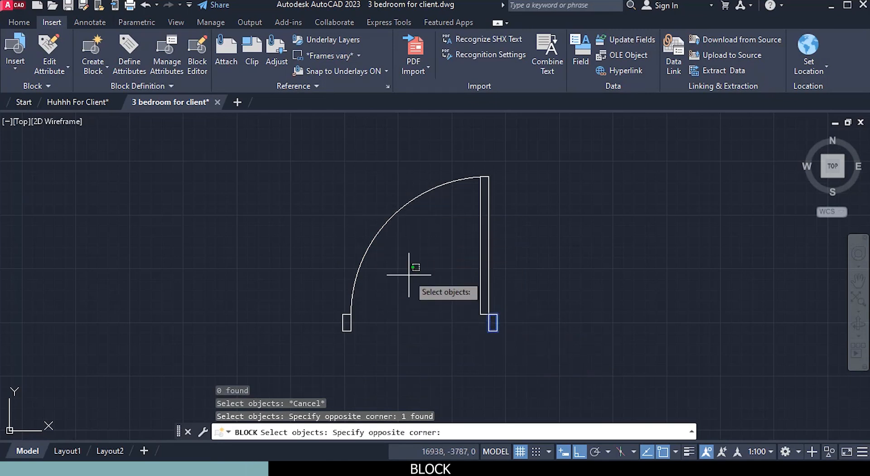
{"action": "left_click", "coordinate": [564, 368]}
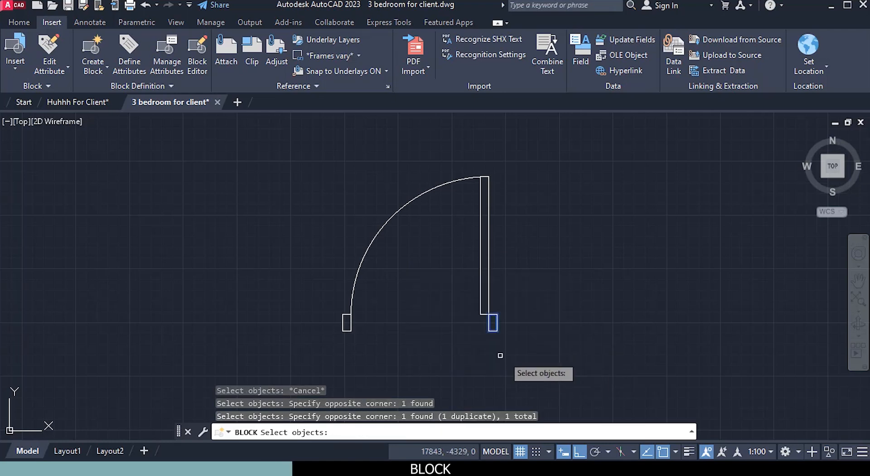
{"action": "left_click", "coordinate": [557, 379]}
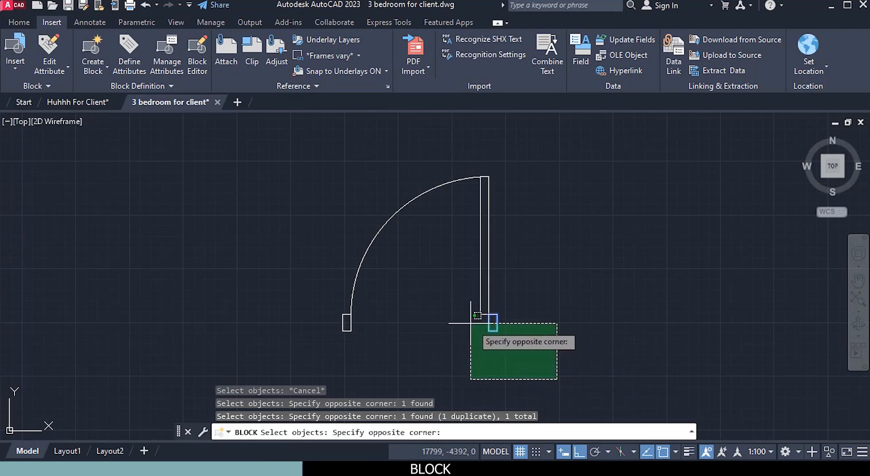
{"action": "left_click", "coordinate": [349, 248]}
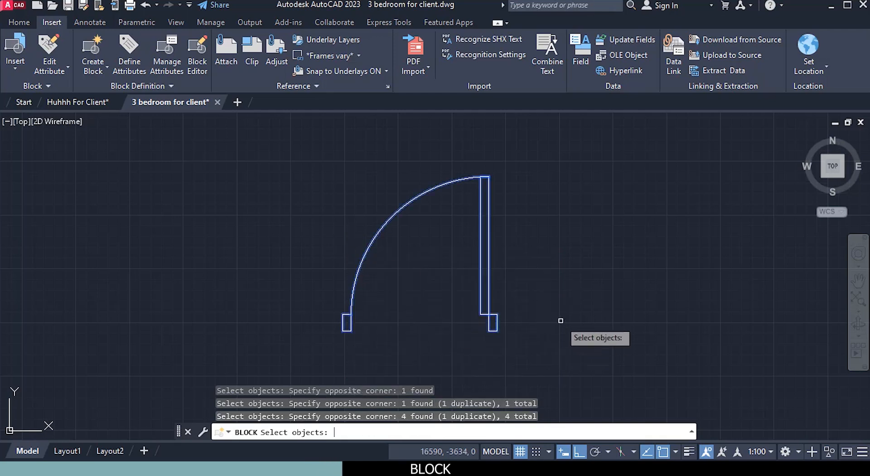
{"action": "key", "text": "Return"}
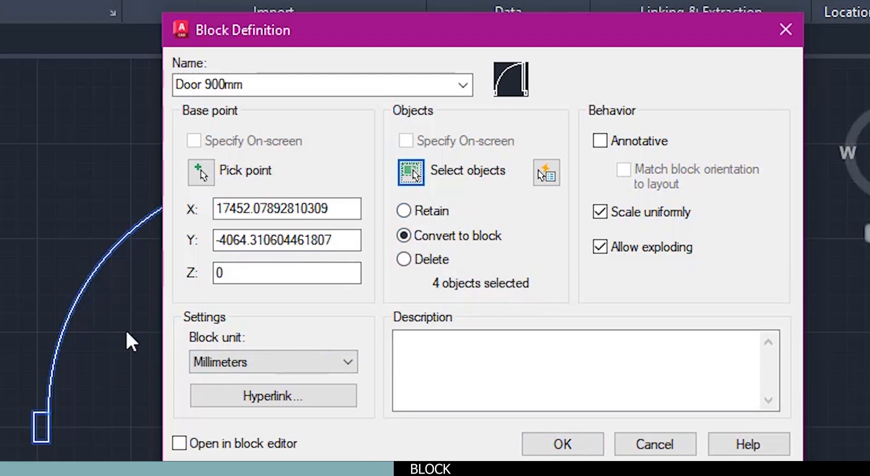
Step: Finish the block definition with the source objects set to Delete, Millimeters as the block unit, and opening in the block editor disabled
{"action": "left_click", "coordinate": [404, 259]}
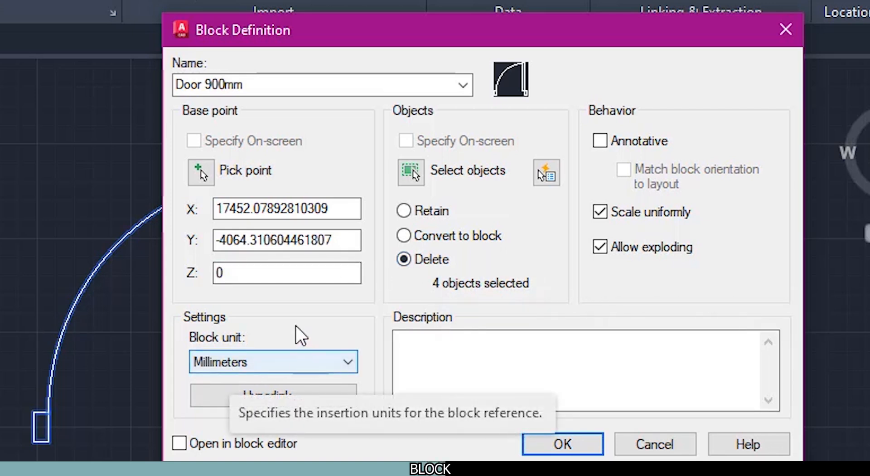
{"action": "left_click", "coordinate": [233, 362]}
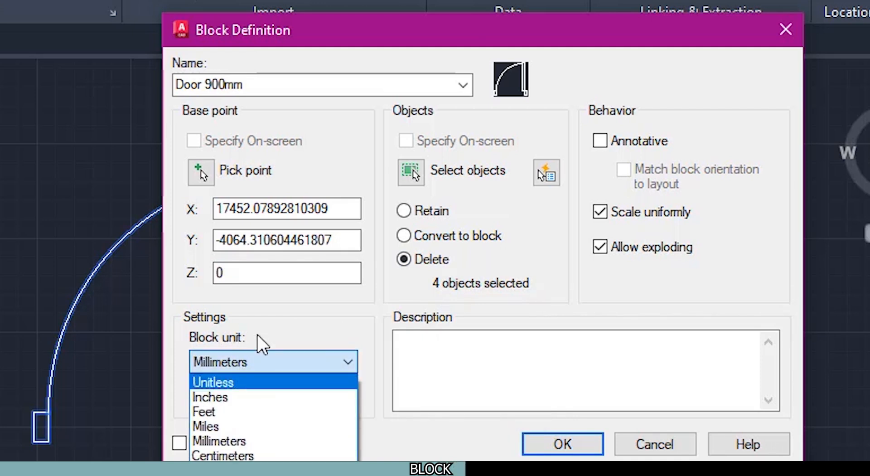
{"action": "left_click", "coordinate": [316, 311]}
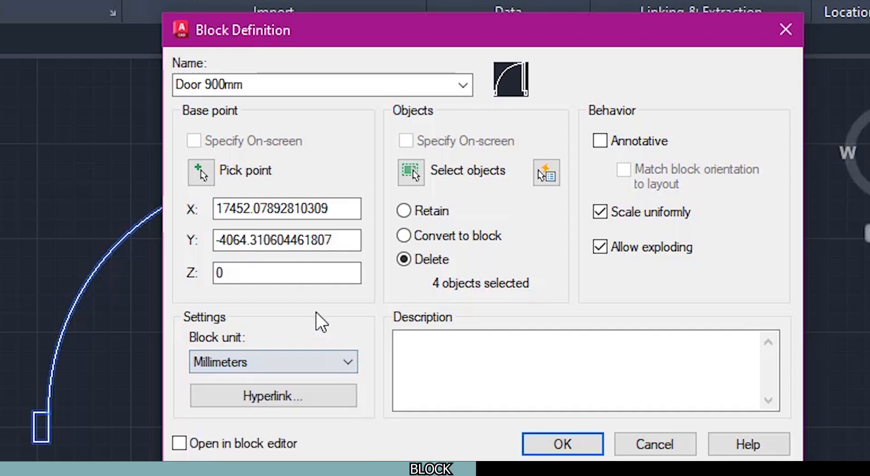
{"action": "left_click", "coordinate": [442, 353]}
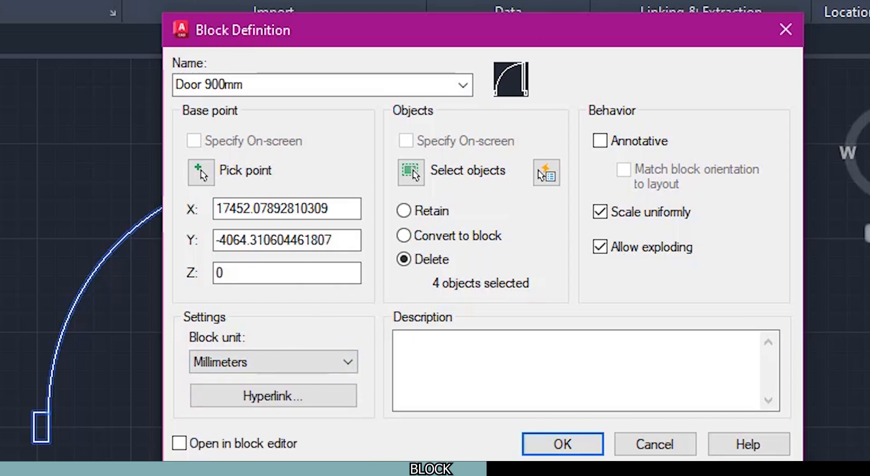
{"action": "left_click", "coordinate": [177, 447]}
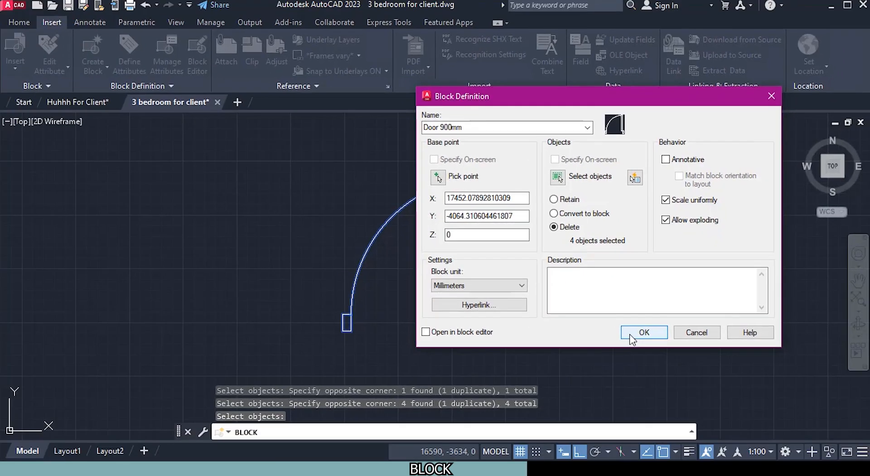
{"action": "left_click", "coordinate": [630, 335]}
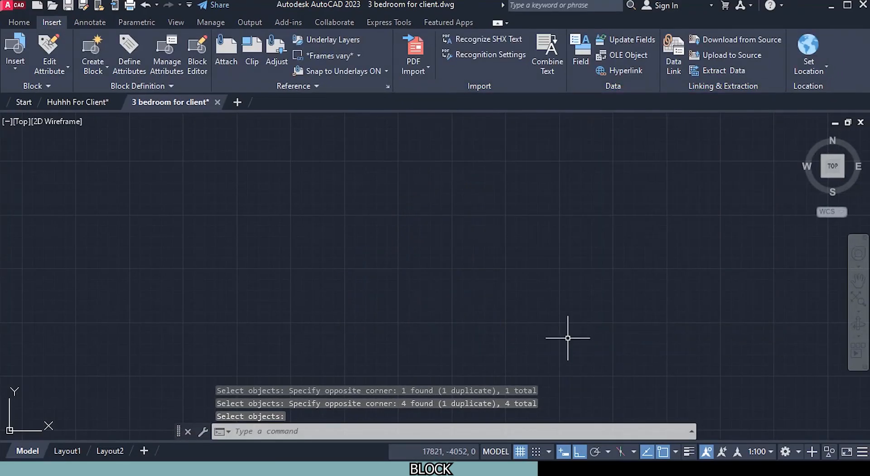
Step: Insert the Door 900mm block in the empty space east of the floor plan
{"action": "left_click", "coordinate": [26, 21]}
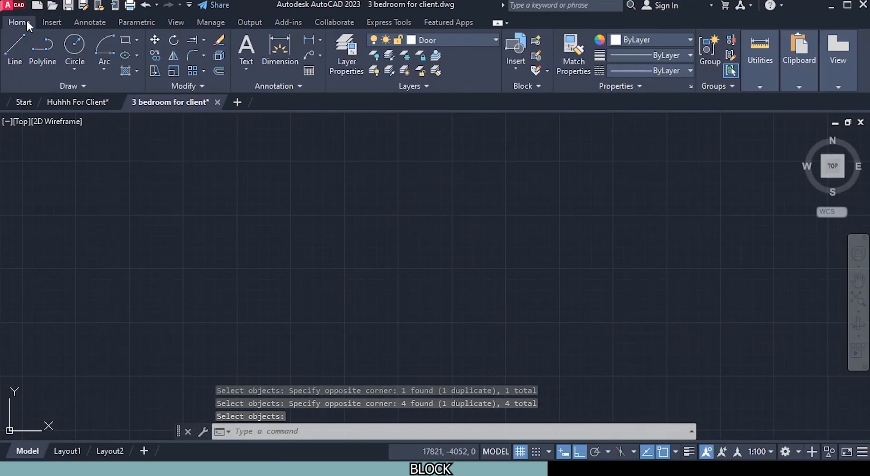
{"action": "scroll", "coordinate": [128, 204], "scroll_direction": "down", "scroll_amount": 4}
{"action": "scroll", "coordinate": [128, 243], "scroll_direction": "down", "scroll_amount": 3}
{"action": "mouse_move", "coordinate": [106, 238]}
{"action": "middle_mouse_down"}
{"action": "mouse_move", "coordinate": [281, 239]}
{"action": "mouse_move", "coordinate": [315, 209]}
{"action": "middle_mouse_up"}
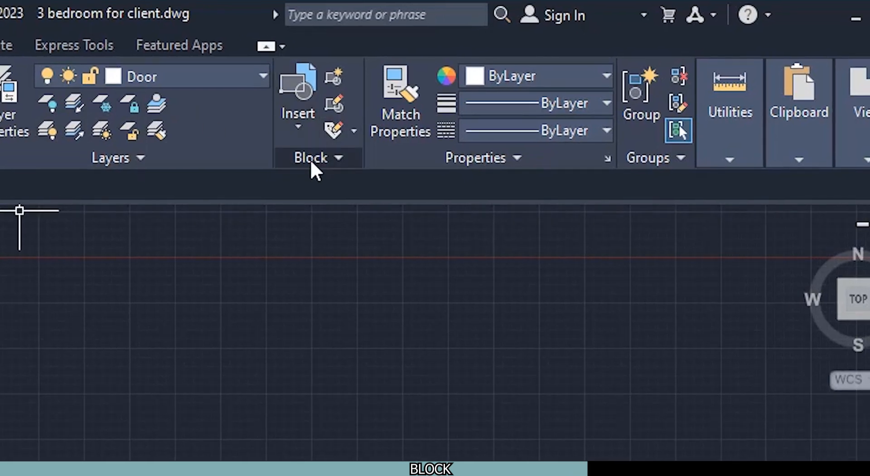
{"action": "left_click", "coordinate": [301, 138]}
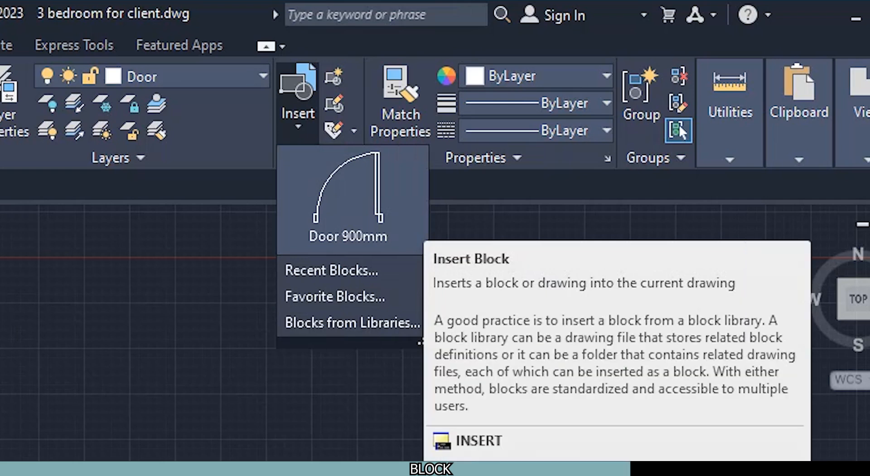
{"action": "left_click", "coordinate": [367, 206]}
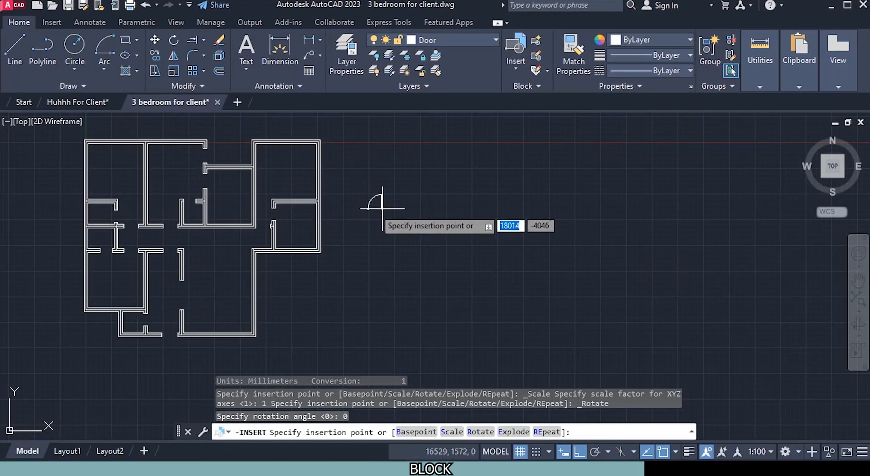
{"action": "left_click", "coordinate": [354, 205]}
Step: Start copying the inserted door from the midpoint of its east post's outer edge, with ortho mode turned off
{"action": "scroll", "coordinate": [353, 183], "scroll_direction": "up", "scroll_amount": 8}
{"action": "mouse_move", "coordinate": [352, 279]}
{"action": "middle_mouse_down"}
{"action": "mouse_move", "coordinate": [338, 243]}
{"action": "mouse_move", "coordinate": [349, 240]}
{"action": "middle_mouse_up"}
{"action": "left_click", "coordinate": [350, 240]}
{"action": "right_click", "coordinate": [413, 234]}
{"action": "left_click", "coordinate": [459, 243]}
{"action": "scroll", "coordinate": [387, 268], "scroll_direction": "up", "scroll_amount": 5}
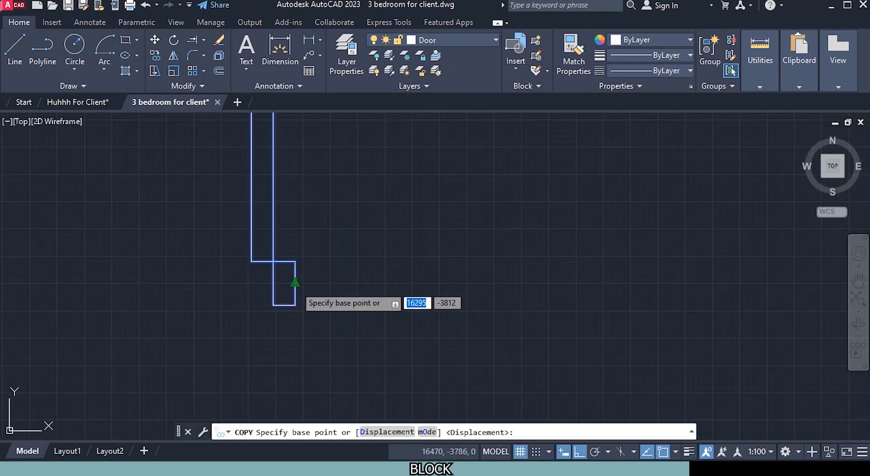
{"action": "left_click", "coordinate": [295, 282]}
{"action": "scroll", "coordinate": [292, 290], "scroll_direction": "down", "scroll_amount": 5}
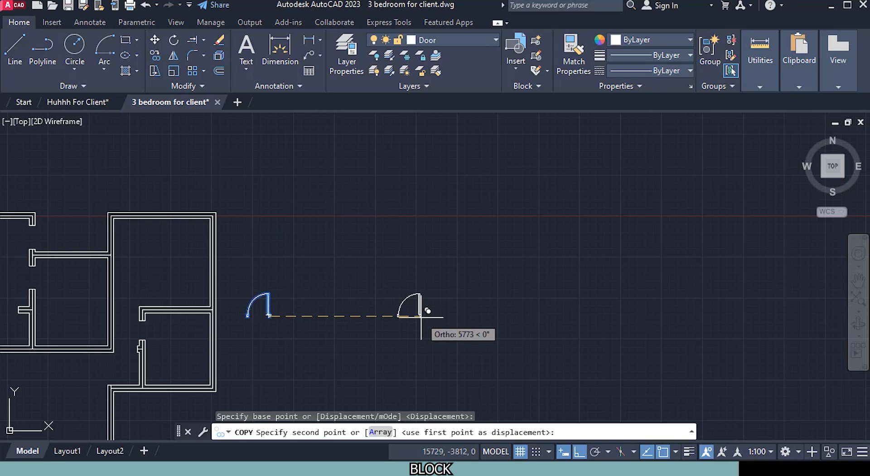
{"action": "left_click", "coordinate": [580, 454]}
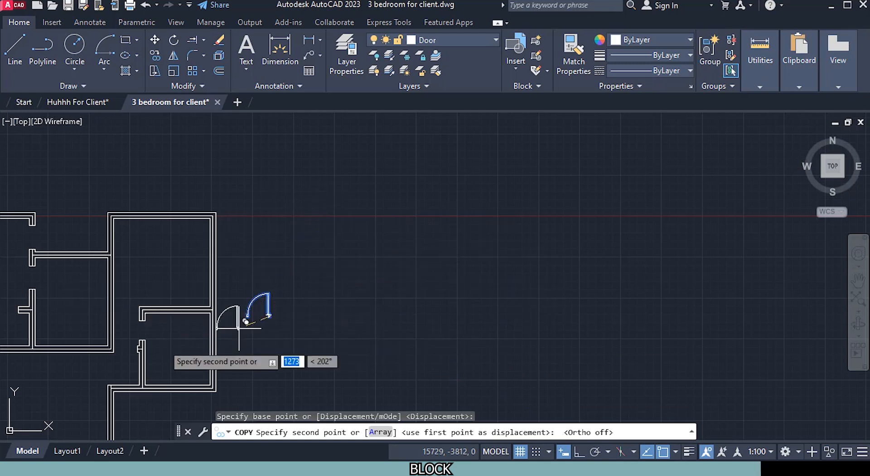
Step: Place one door copy in each of the two openings of the corridor's north wall, aligned to the middle of the east jamb
{"action": "middle_click_drag", "start_coordinate": [122, 337], "coordinate": [650, 252]}
{"action": "scroll", "coordinate": [650, 251], "scroll_direction": "up", "scroll_amount": 5}
{"action": "scroll", "coordinate": [476, 239], "scroll_direction": "up", "scroll_amount": 4}
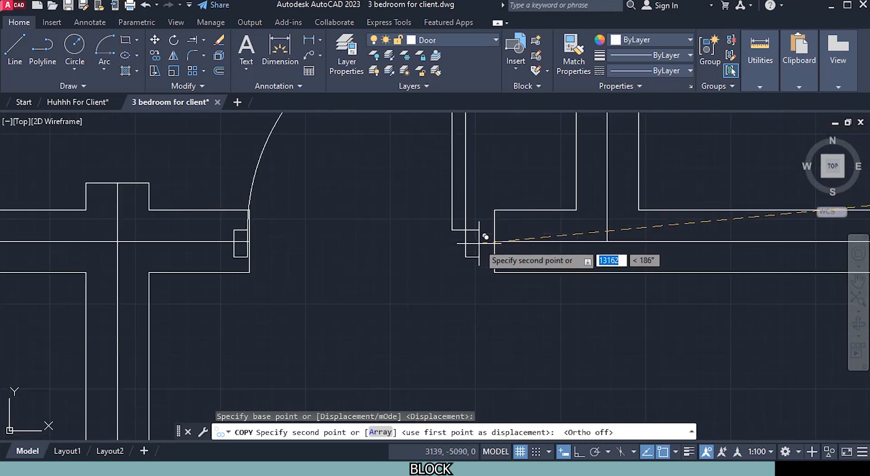
{"action": "left_click", "coordinate": [479, 242]}
{"action": "scroll", "coordinate": [538, 337], "scroll_direction": "down", "scroll_amount": 5}
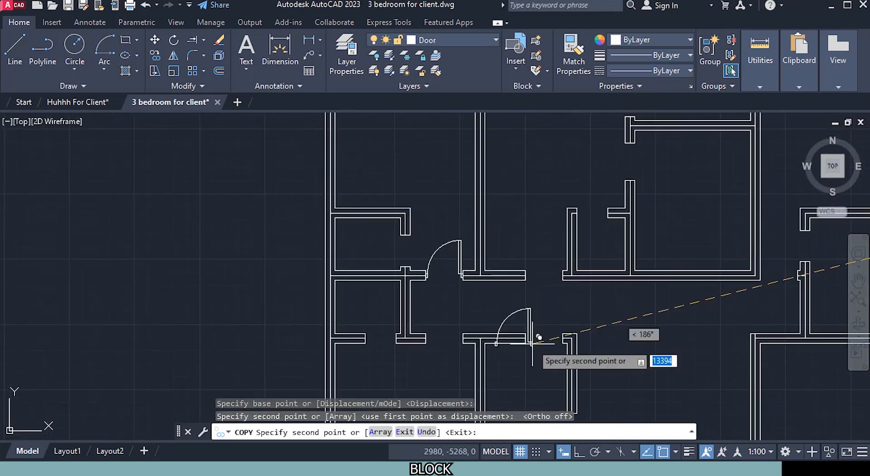
{"action": "scroll", "coordinate": [555, 259], "scroll_direction": "up", "scroll_amount": 5}
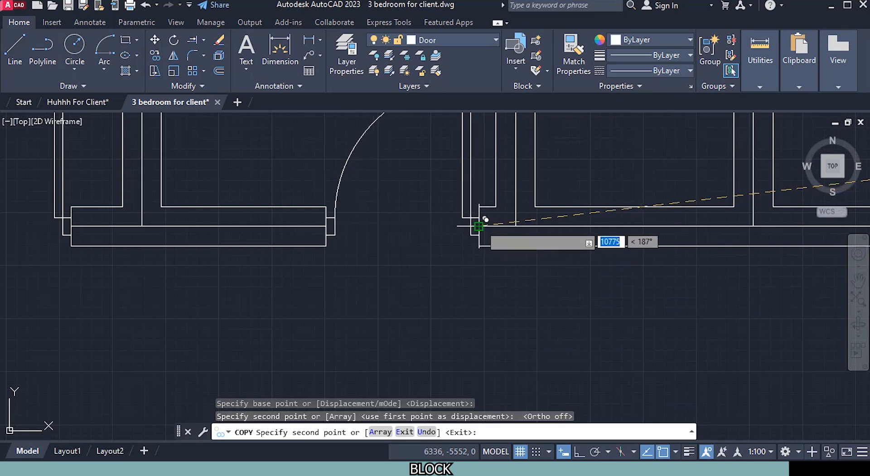
{"action": "left_click", "coordinate": [471, 248]}
Step: Place one door copy in each of the two door openings of the corridor's south wall, aligned to the middle of the east jamb
{"action": "scroll", "coordinate": [469, 250], "scroll_direction": "down", "scroll_amount": 5}
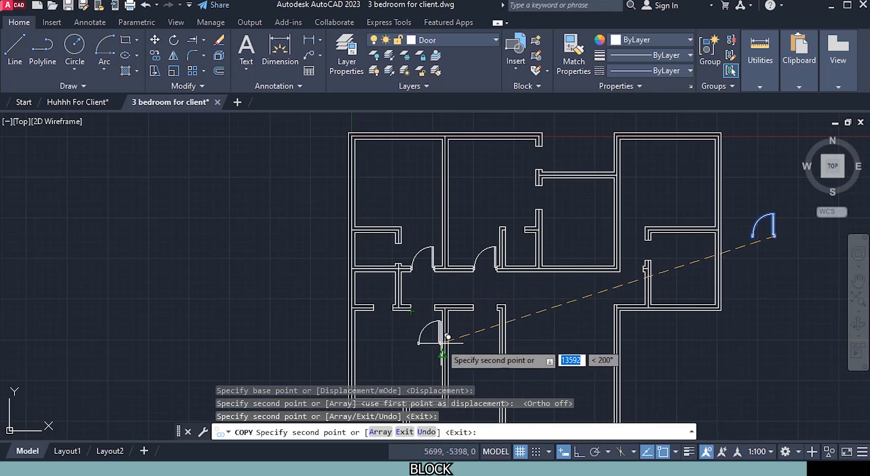
{"action": "scroll", "coordinate": [454, 340], "scroll_direction": "up", "scroll_amount": 8}
{"action": "mouse_move", "coordinate": [431, 334]}
{"action": "middle_mouse_down"}
{"action": "mouse_move", "coordinate": [412, 240]}
{"action": "mouse_move", "coordinate": [383, 344]}
{"action": "middle_mouse_up"}
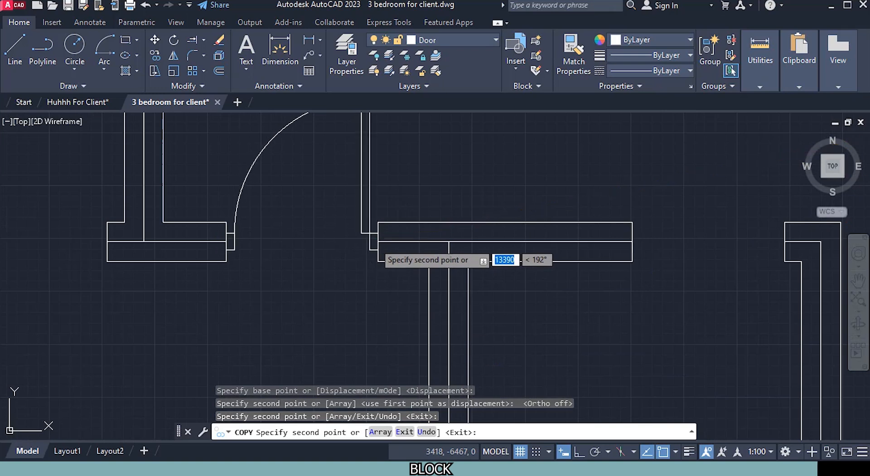
{"action": "left_click", "coordinate": [384, 235]}
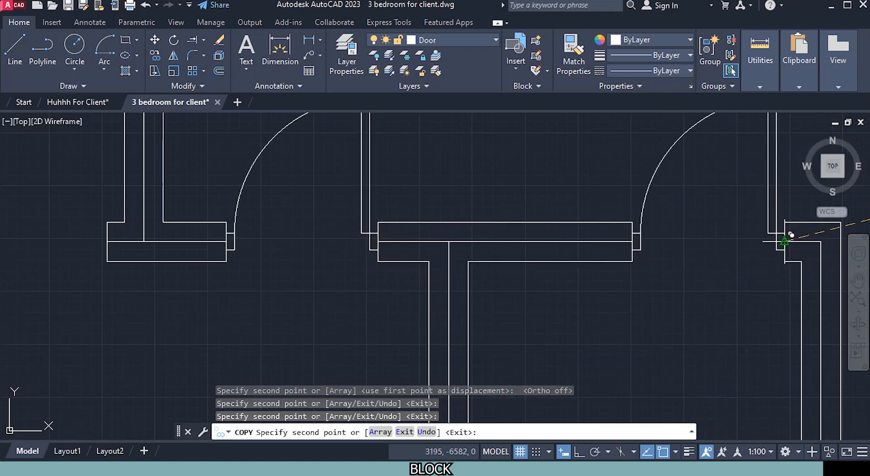
{"action": "scroll", "coordinate": [790, 235], "scroll_direction": "down", "scroll_amount": 8}
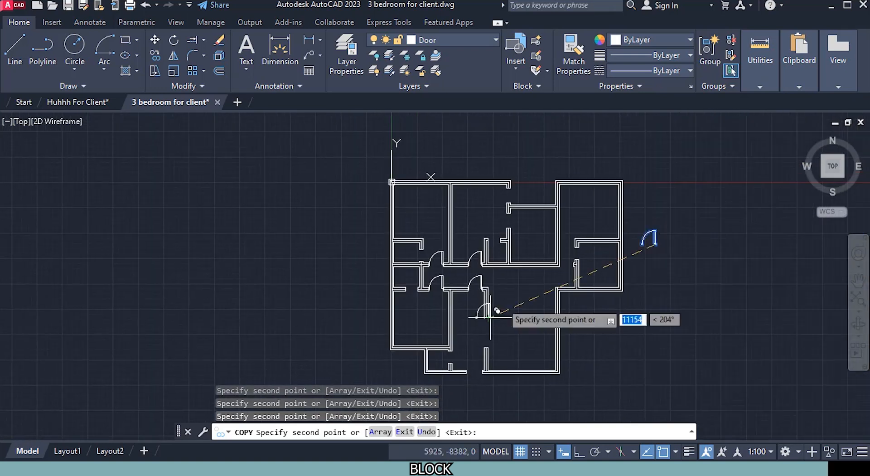
Step: Place a door copy in the opening between the corridor's east end and the northeast room, aligned to the middle of the east jamb
{"action": "scroll", "coordinate": [594, 236], "scroll_direction": "up", "scroll_amount": 5}
{"action": "scroll", "coordinate": [591, 239], "scroll_direction": "up", "scroll_amount": 2}
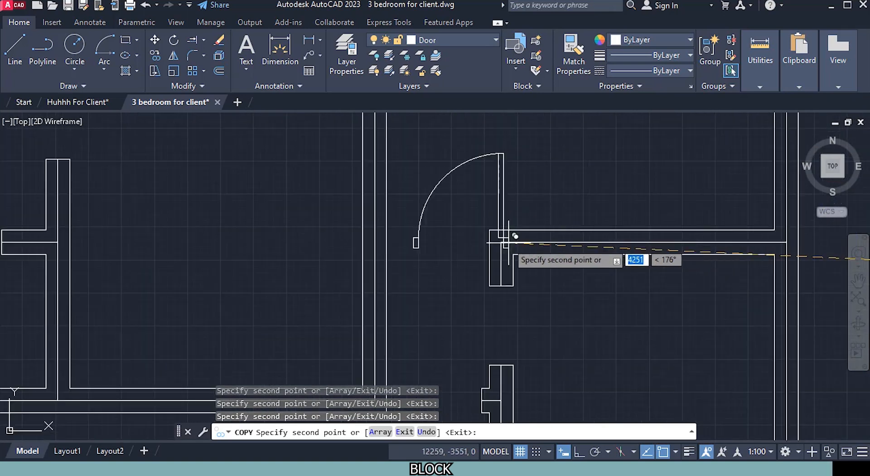
{"action": "middle_click_drag", "start_coordinate": [471, 332], "coordinate": [478, 201]}
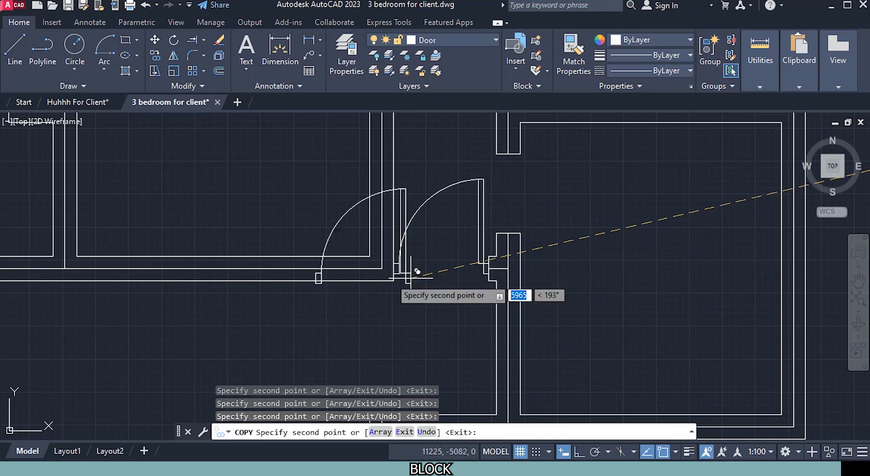
Step: Place door copies at the midpoints of the north and south ends of the short wall piece between the north-central room's two openings, and end copying
{"action": "scroll", "coordinate": [388, 271], "scroll_direction": "down", "scroll_amount": 3}
{"action": "scroll", "coordinate": [218, 187], "scroll_direction": "up", "scroll_amount": 2}
{"action": "middle_click_drag", "start_coordinate": [237, 170], "coordinate": [196, 309]}
{"action": "scroll", "coordinate": [191, 267], "scroll_direction": "up", "scroll_amount": 6}
{"action": "left_click", "coordinate": [276, 204]}
{"action": "scroll", "coordinate": [343, 181], "scroll_direction": "down", "scroll_amount": 2}
{"action": "middle_click_drag", "start_coordinate": [349, 173], "coordinate": [319, 329]}
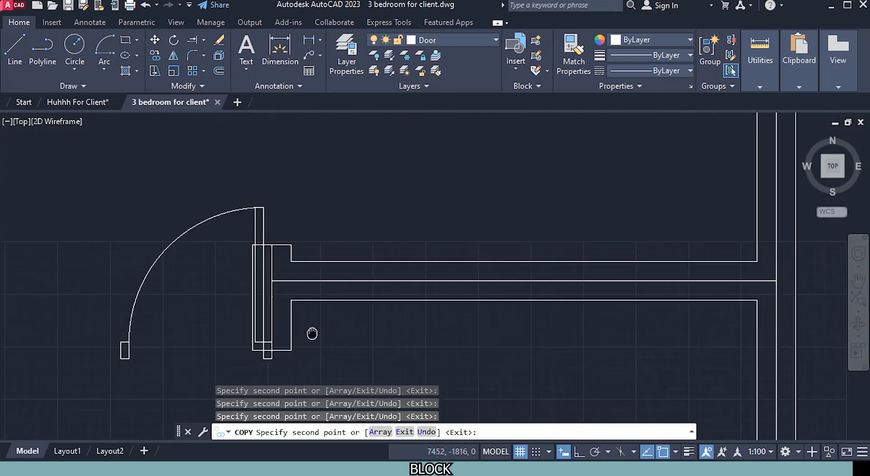
{"action": "scroll", "coordinate": [369, 247], "scroll_direction": "down", "scroll_amount": 8}
{"action": "scroll", "coordinate": [379, 310], "scroll_direction": "up", "scroll_amount": 6}
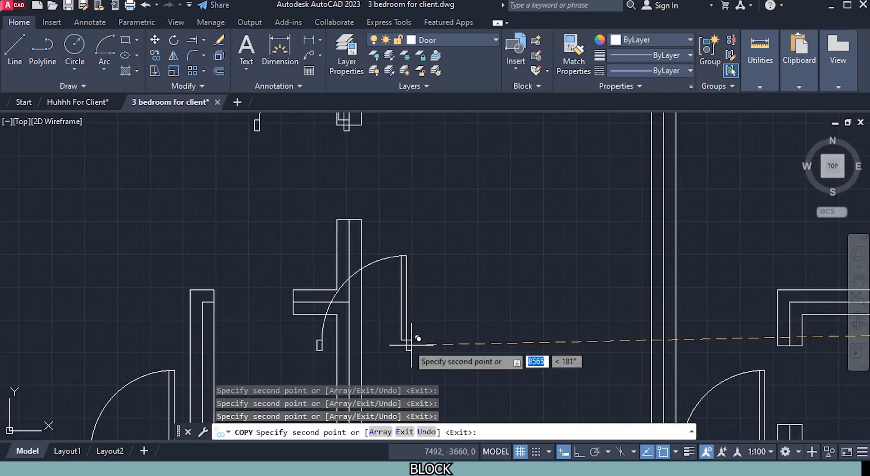
{"action": "scroll", "coordinate": [443, 317], "scroll_direction": "down", "scroll_amount": 7}
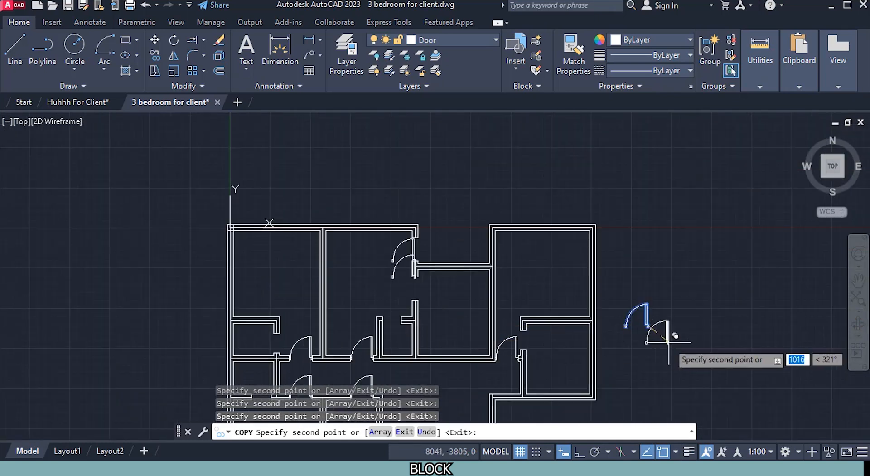
{"action": "key", "text": "Escape"}
{"action": "middle_click_drag", "start_coordinate": [355, 287], "coordinate": [346, 233]}
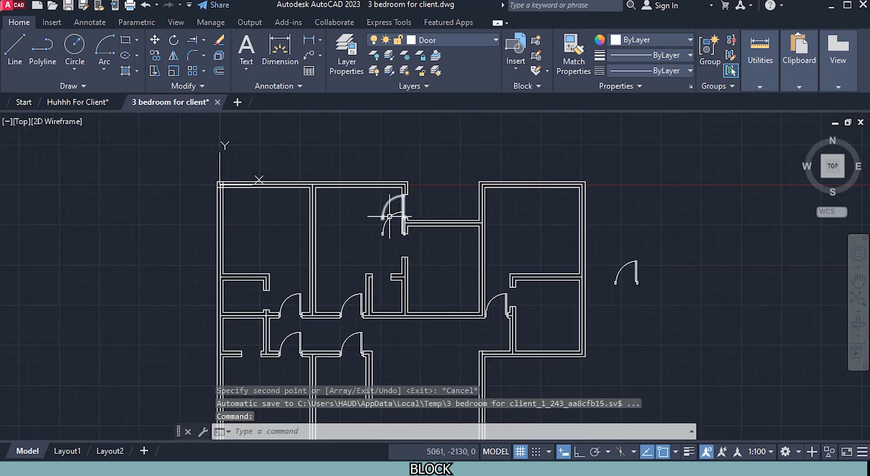
{"action": "scroll", "coordinate": [406, 226], "scroll_direction": "up", "scroll_amount": 6}
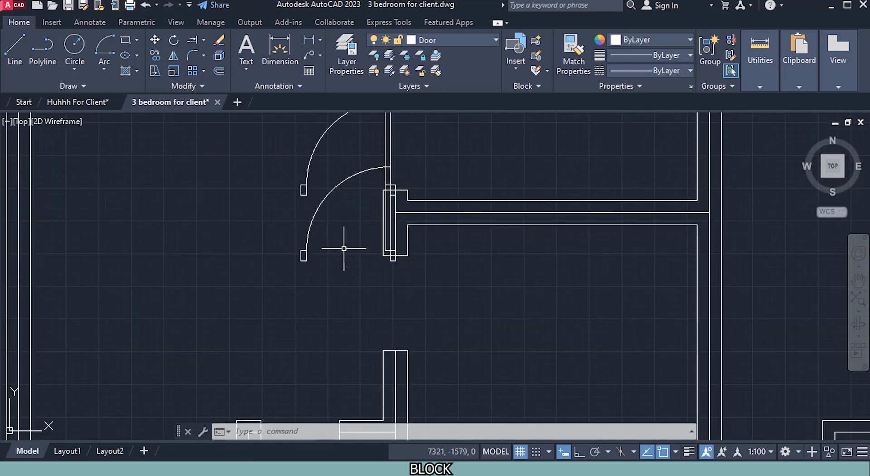
{"action": "scroll", "coordinate": [444, 253], "scroll_direction": "down", "scroll_amount": 5}
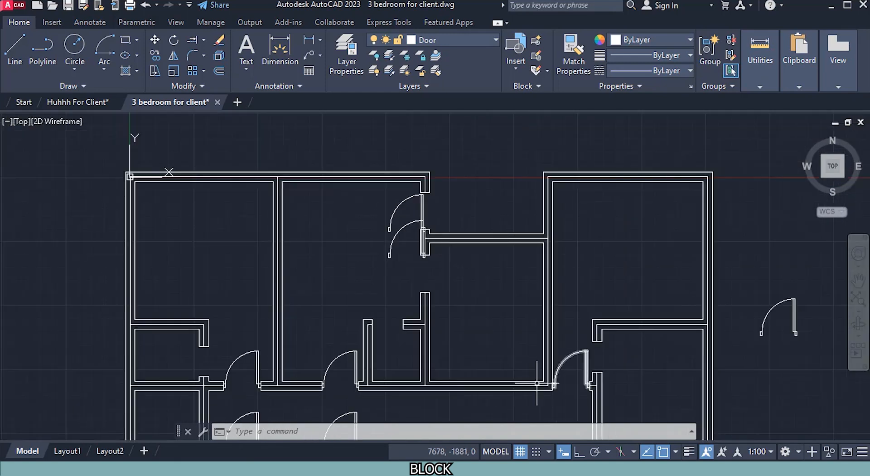
{"action": "scroll", "coordinate": [490, 321], "scroll_direction": "up", "scroll_amount": 4}
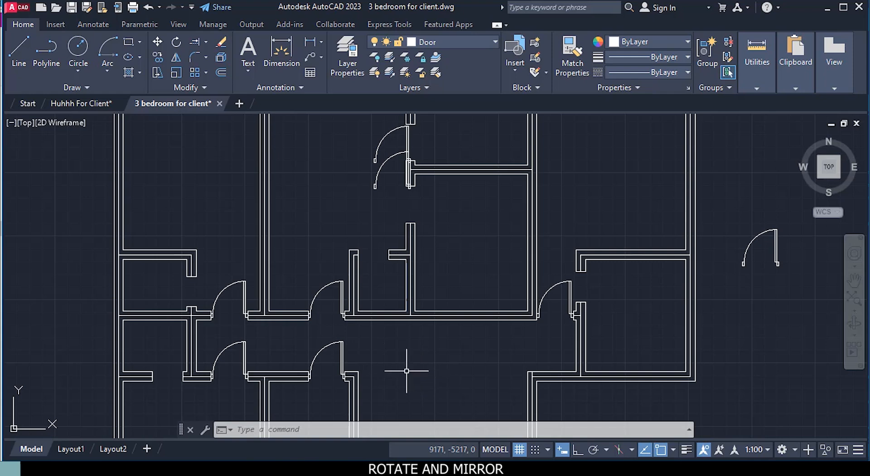
{"action": "middle_click_drag", "start_coordinate": [406, 371], "coordinate": [405, 349]}
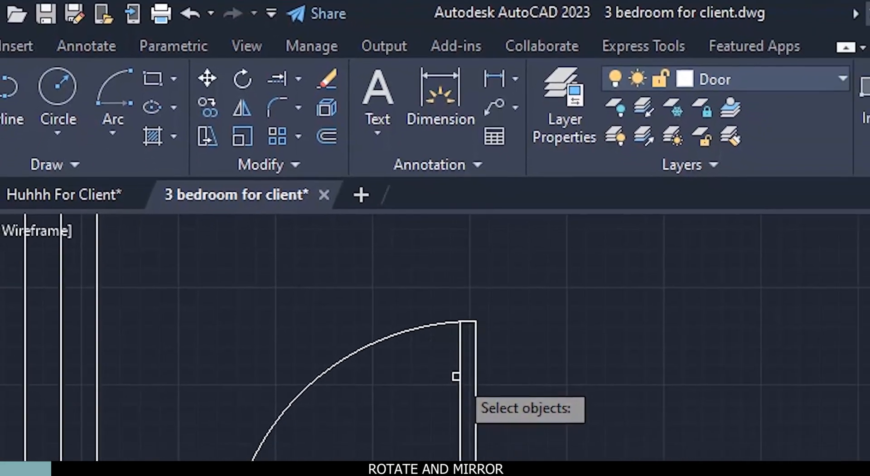
Step: Mirror the western door of the corridor's south wall across a horizontal line from the middle of its east jamb, with ortho on and the source kept
{"action": "left_click", "coordinate": [379, 346]}
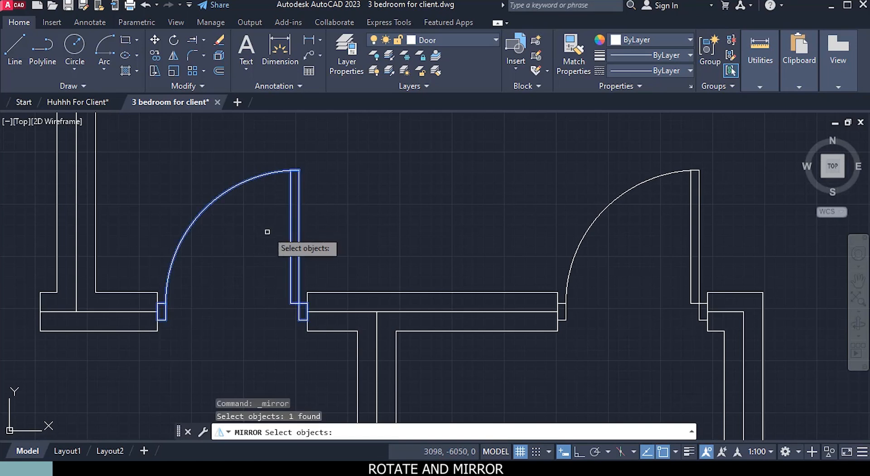
{"action": "key", "text": "Return"}
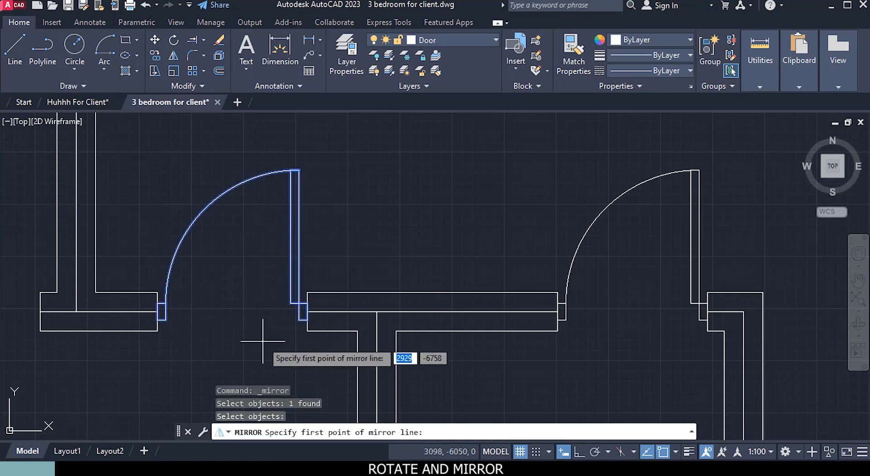
{"action": "scroll", "coordinate": [255, 342], "scroll_direction": "up", "scroll_amount": 2}
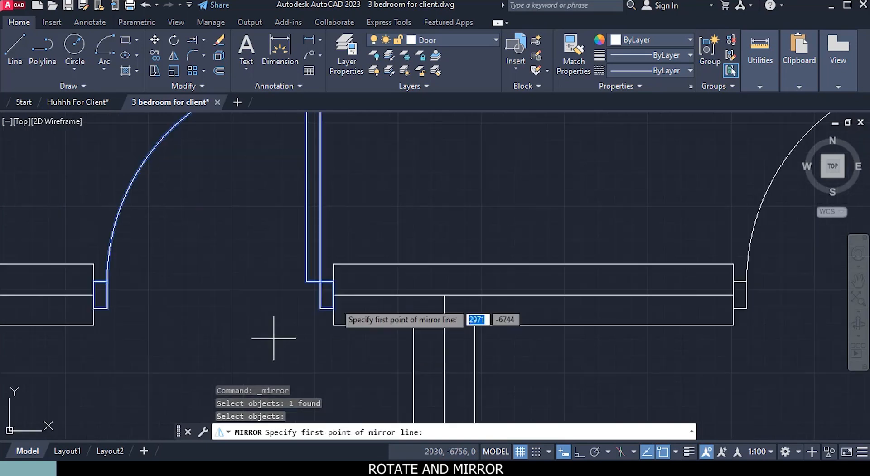
{"action": "left_click", "coordinate": [333, 295]}
{"action": "scroll", "coordinate": [340, 310], "scroll_direction": "down", "scroll_amount": 3}
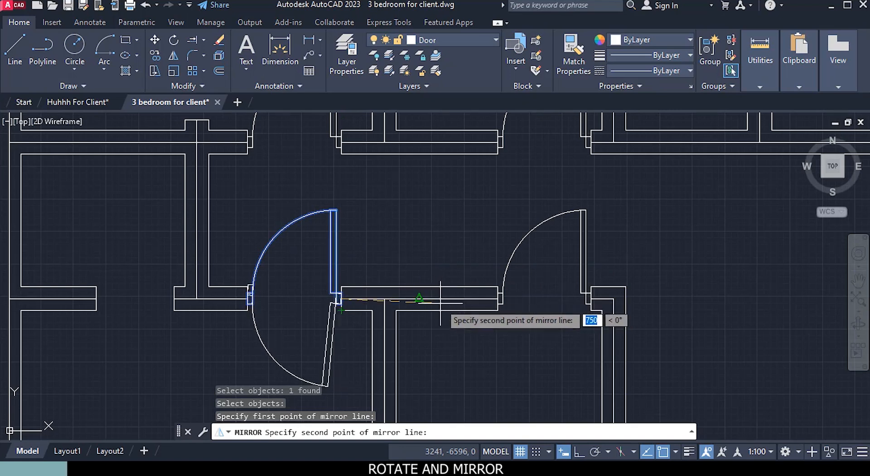
{"action": "middle_click_drag", "start_coordinate": [450, 295], "coordinate": [450, 253]}
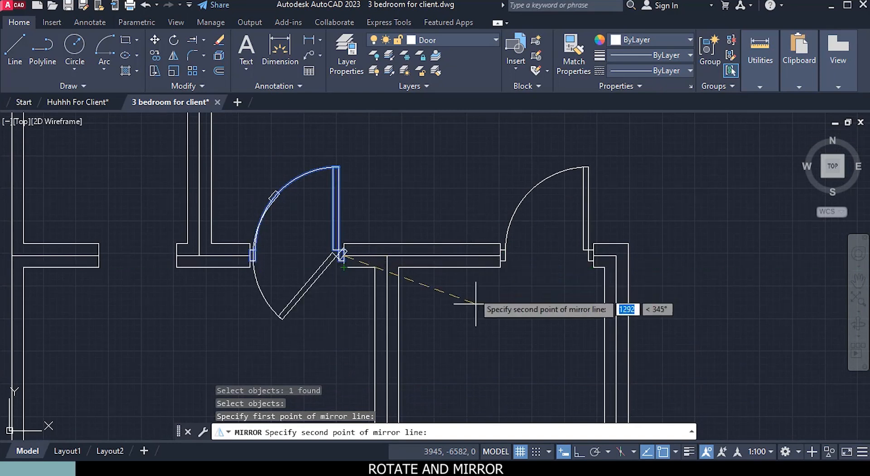
{"action": "left_click", "coordinate": [580, 452]}
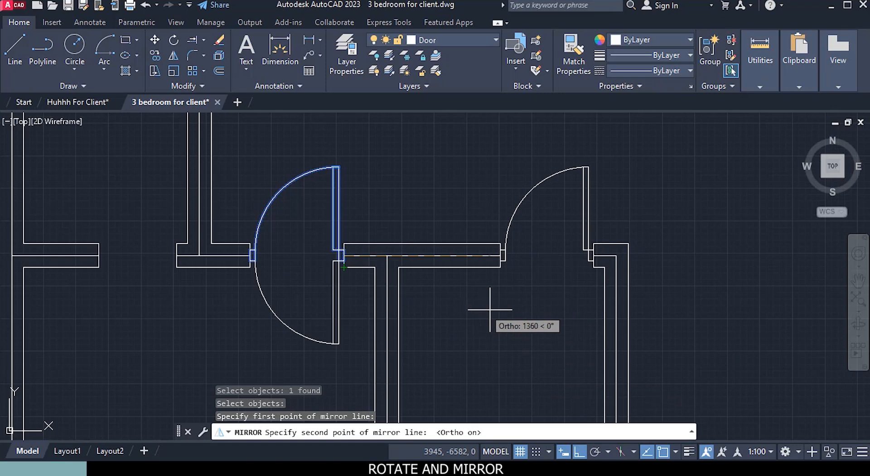
{"action": "left_click", "coordinate": [493, 310]}
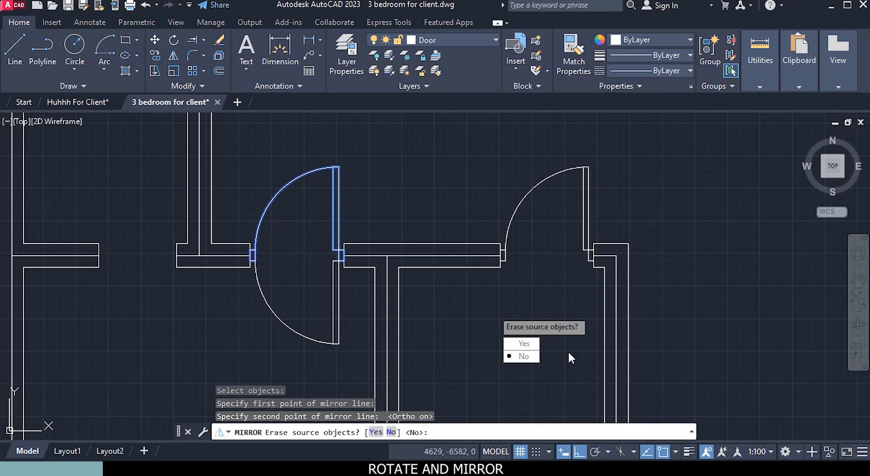
{"action": "left_click", "coordinate": [519, 355]}
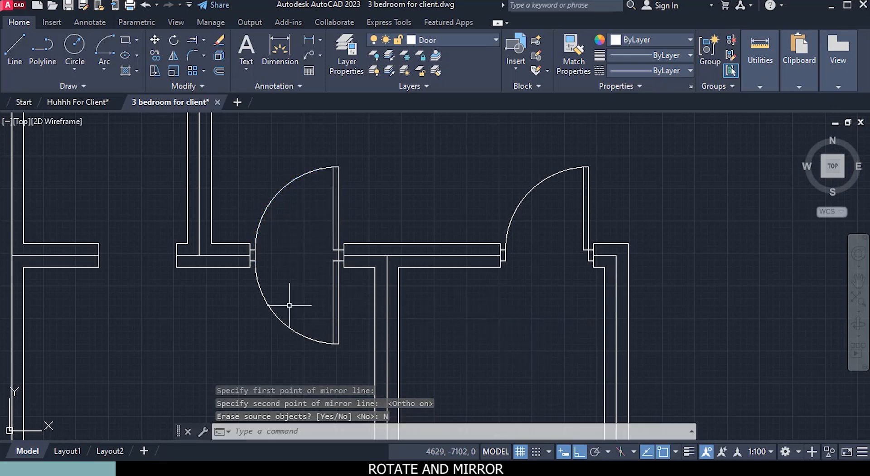
Step: Erase the original north-swinging door from the mirrored pair in the corridor's south wall
{"action": "left_click", "coordinate": [338, 212]}
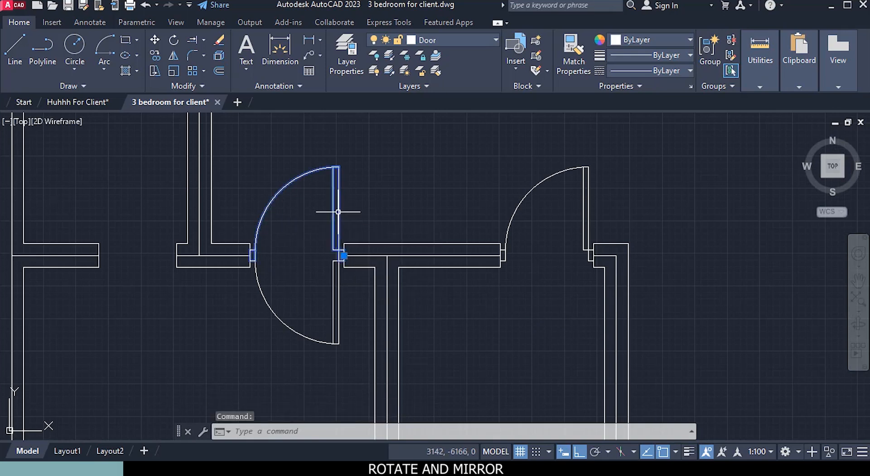
{"action": "right_click", "coordinate": [371, 191]}
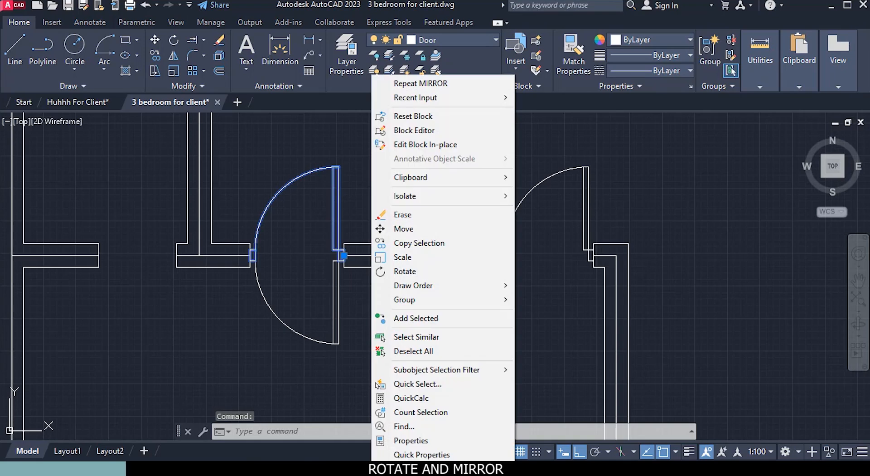
{"action": "left_click", "coordinate": [411, 214]}
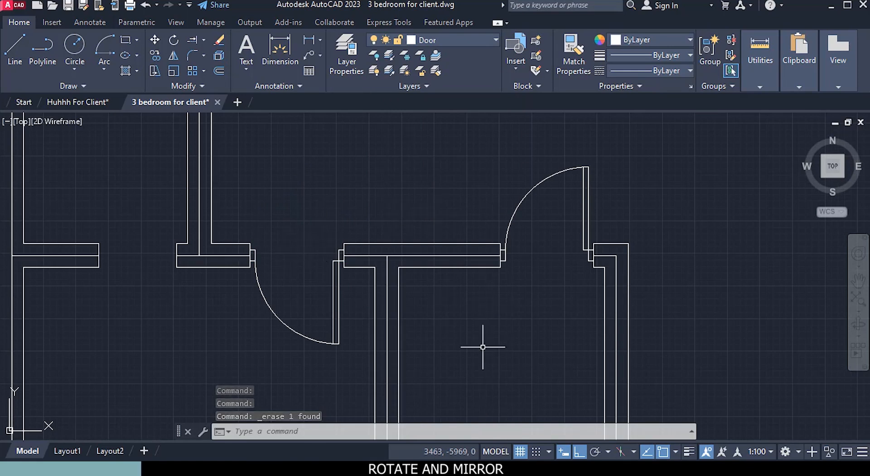
Step: Mirror the eastern door of the corridor's south wall across a horizontal line from the middle of its east jamb, with ortho on and without a copy
{"action": "middle_click_drag", "start_coordinate": [474, 326], "coordinate": [407, 292]}
{"action": "scroll", "coordinate": [407, 292], "scroll_direction": "down", "scroll_amount": 2}
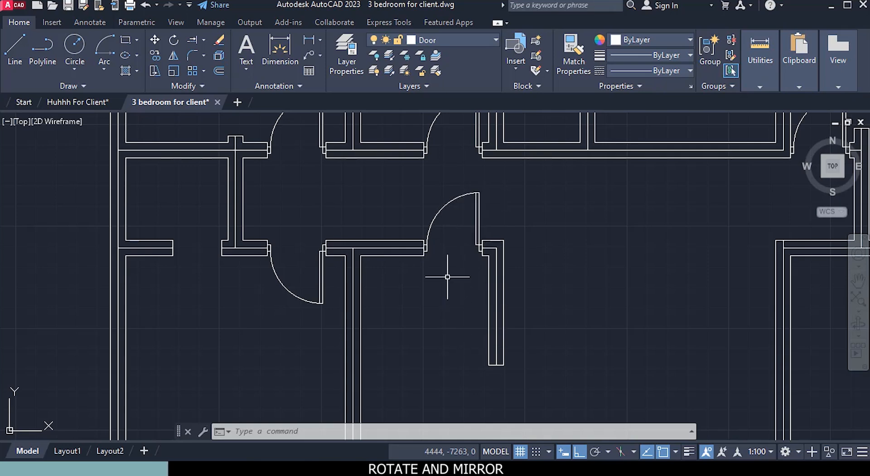
{"action": "scroll", "coordinate": [461, 281], "scroll_direction": "up", "scroll_amount": 2}
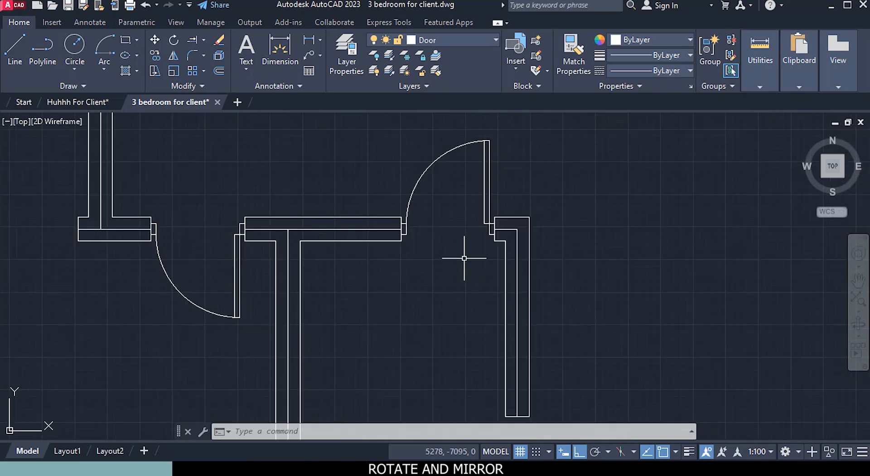
{"action": "middle_click_drag", "start_coordinate": [464, 258], "coordinate": [446, 274]}
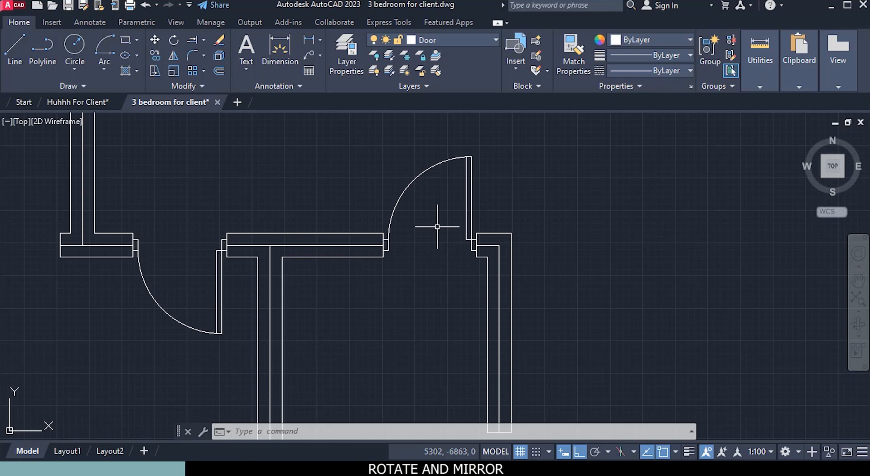
{"action": "left_click", "coordinate": [467, 203]}
{"action": "right_click", "coordinate": [559, 172]}
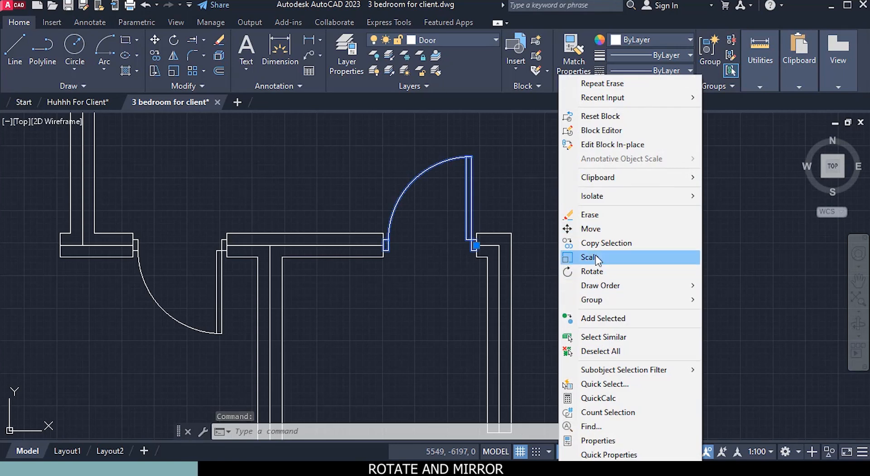
{"action": "left_click", "coordinate": [521, 196]}
{"action": "scroll", "coordinate": [520, 225], "scroll_direction": "up", "scroll_amount": 3}
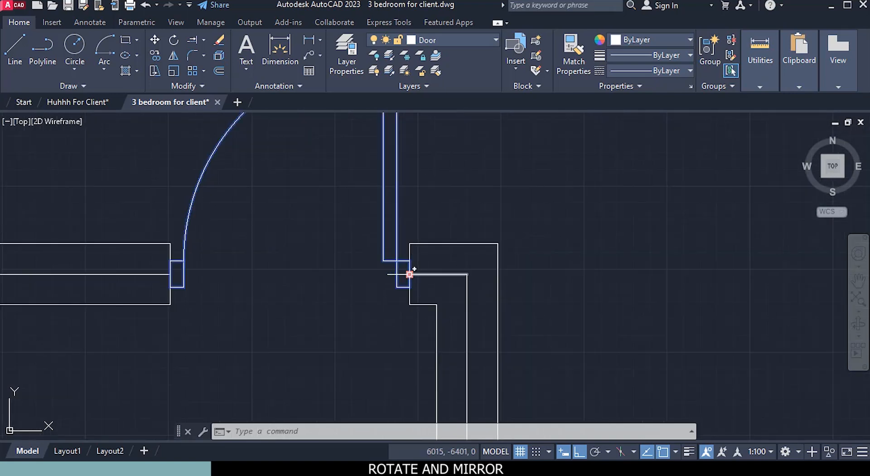
{"action": "left_click", "coordinate": [410, 274]}
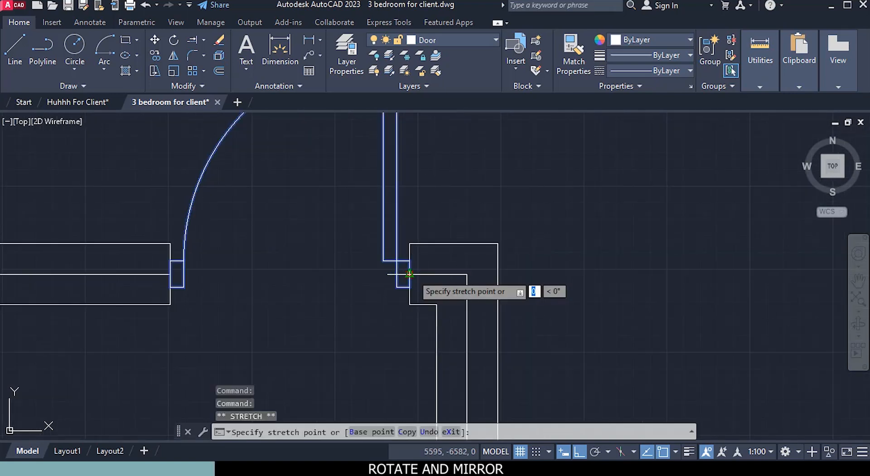
{"action": "right_click", "coordinate": [410, 274]}
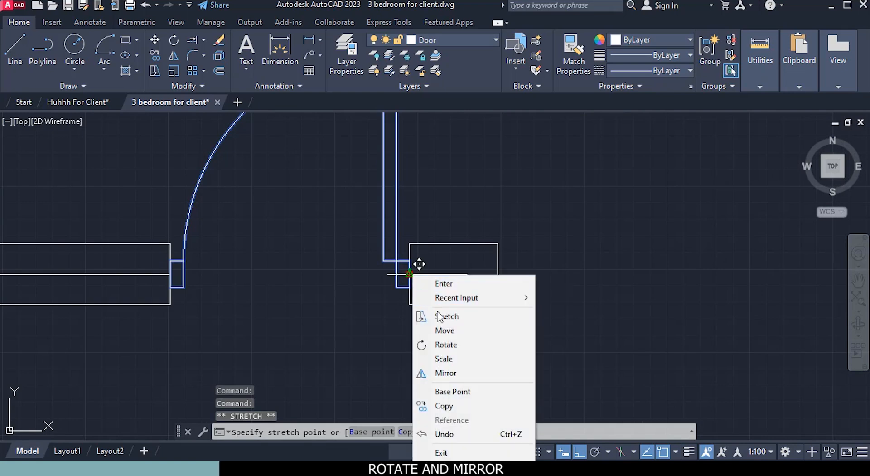
{"action": "left_click", "coordinate": [444, 373]}
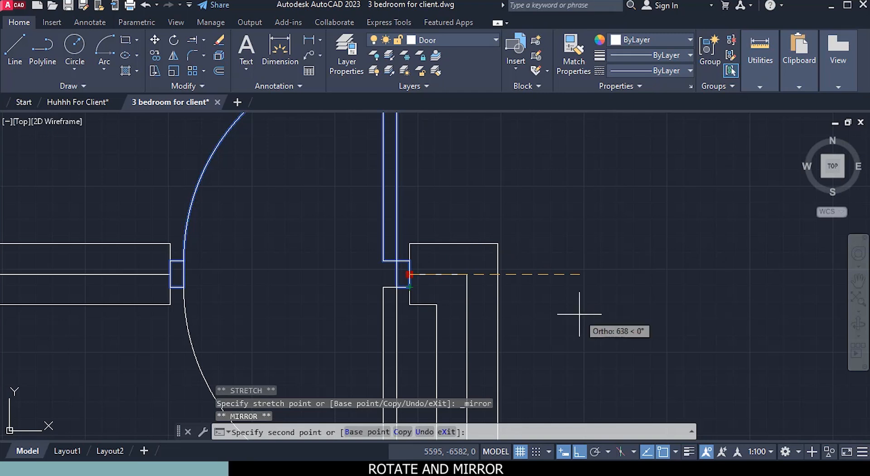
{"action": "scroll", "coordinate": [544, 200], "scroll_direction": "down", "scroll_amount": 2}
{"action": "scroll", "coordinate": [546, 201], "scroll_direction": "down", "scroll_amount": 3}
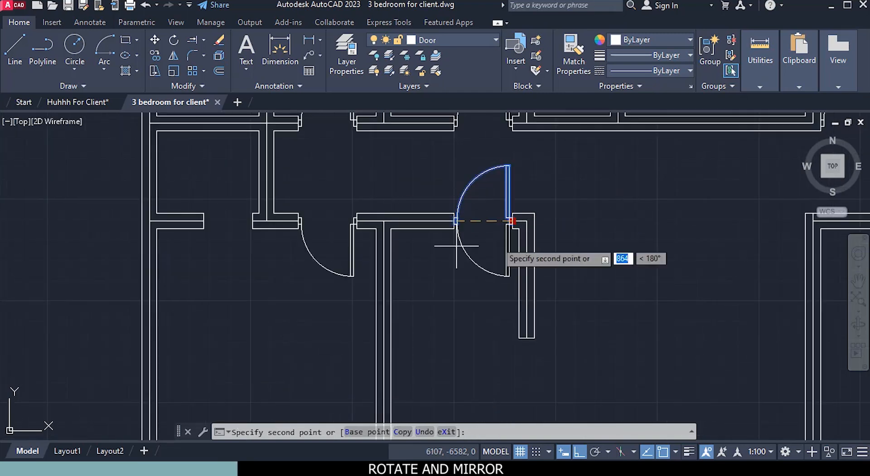
{"action": "left_click", "coordinate": [579, 452]}
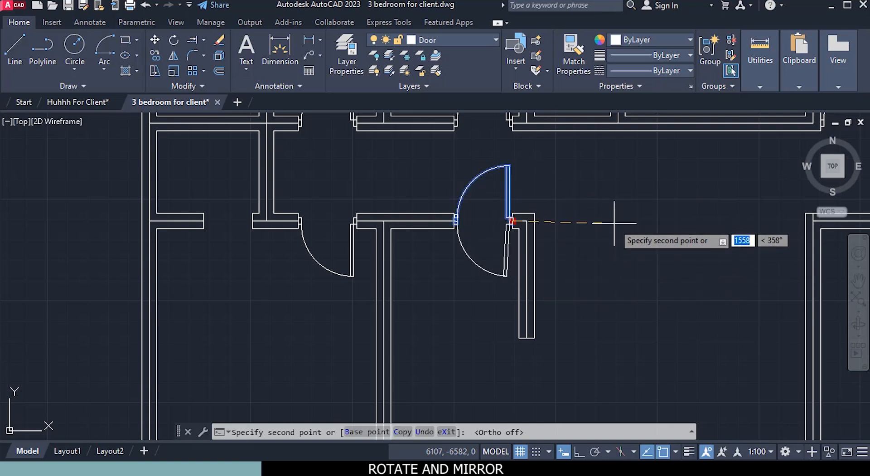
{"action": "key", "text": "F8"}
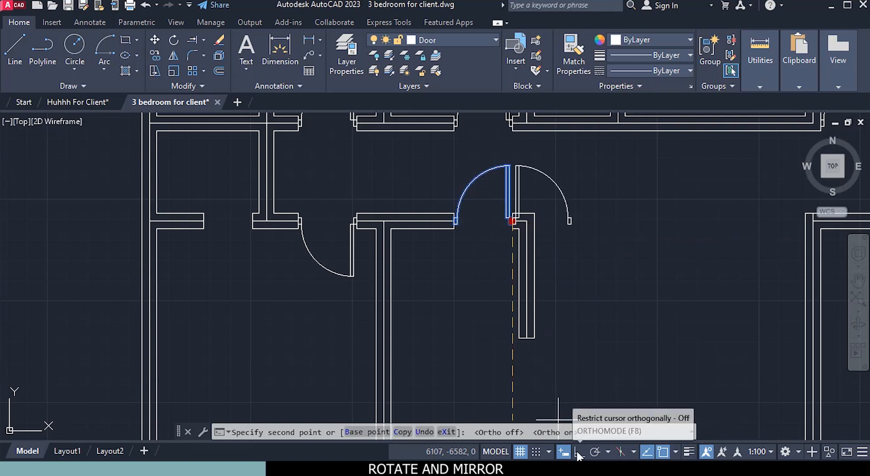
{"action": "left_click", "coordinate": [650, 211]}
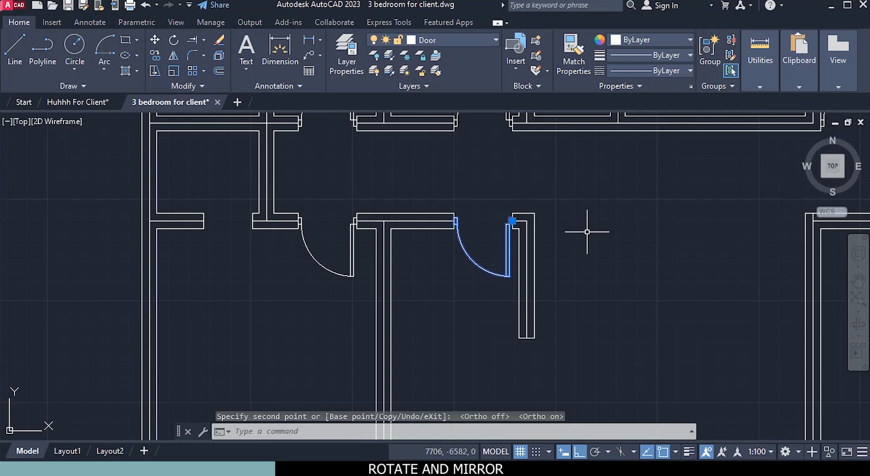
{"action": "key", "text": "Escape"}
{"action": "scroll", "coordinate": [542, 271], "scroll_direction": "down", "scroll_amount": 2}
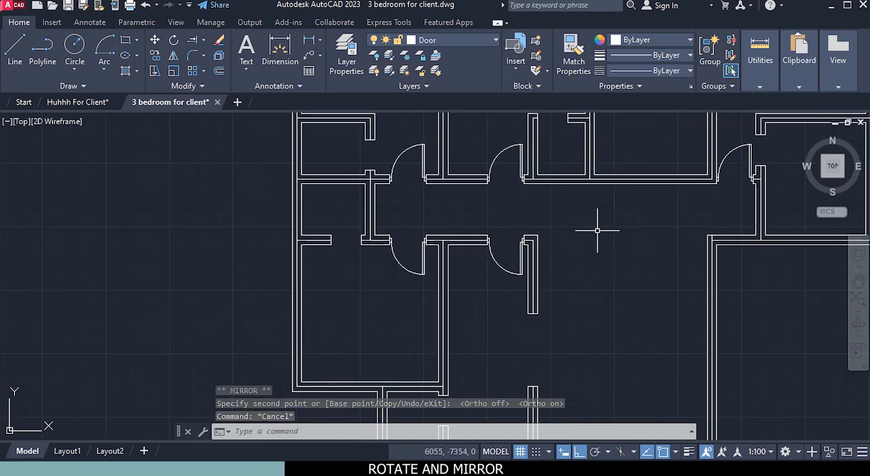
{"action": "scroll", "coordinate": [597, 227], "scroll_direction": "down", "scroll_amount": 3}
{"action": "scroll", "coordinate": [516, 237], "scroll_direction": "up", "scroll_amount": 5}
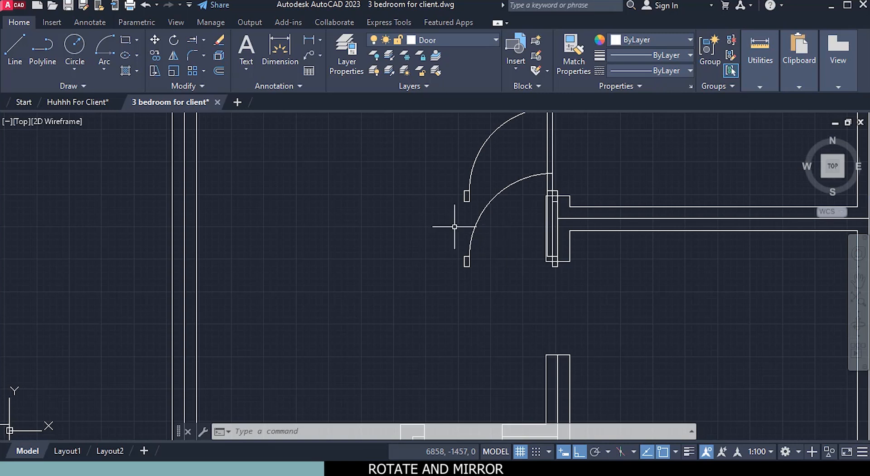
{"action": "left_click", "coordinate": [480, 212]}
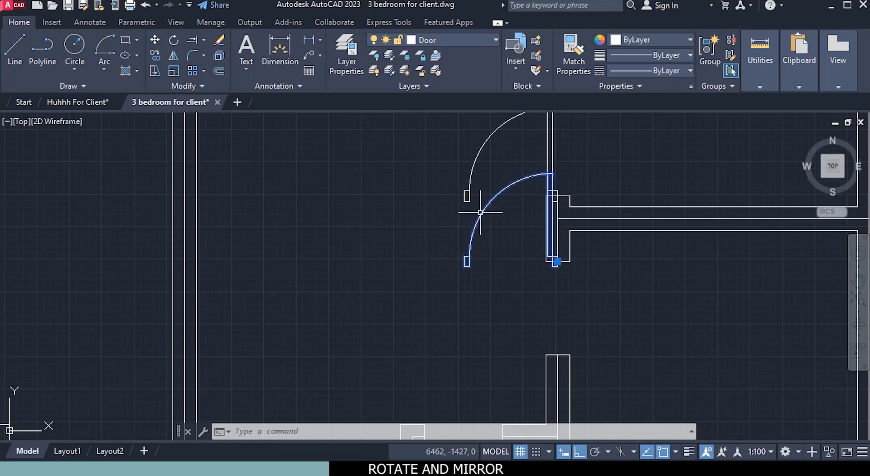
{"action": "left_click", "coordinate": [175, 40]}
{"action": "scroll", "coordinate": [527, 274], "scroll_direction": "up", "scroll_amount": 2}
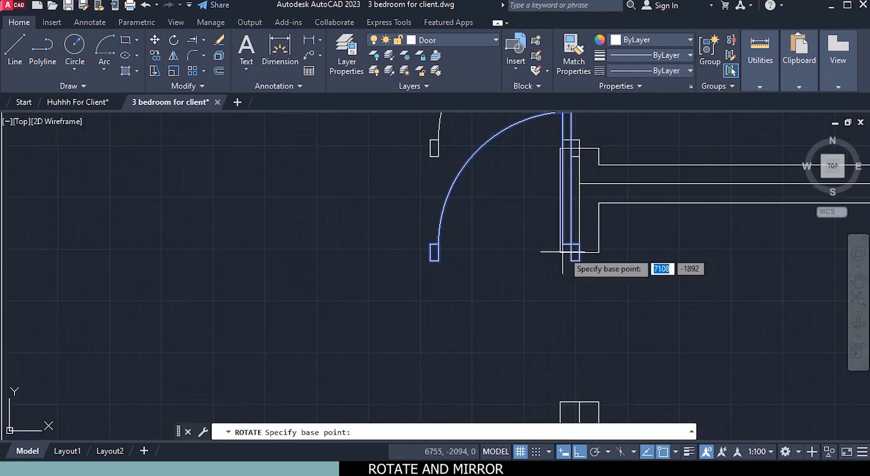
{"action": "left_click", "coordinate": [575, 251]}
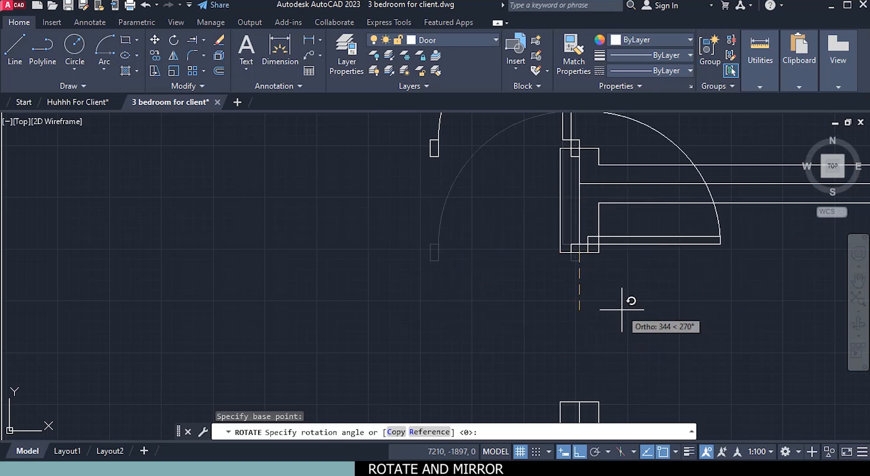
{"action": "key", "text": "Escape"}
Step: Examine how the kitchen's two eastern doors swing in the Huhhh For Client drawing, and return to the 3 bedroom for client drawing
{"action": "left_click", "coordinate": [77, 102]}
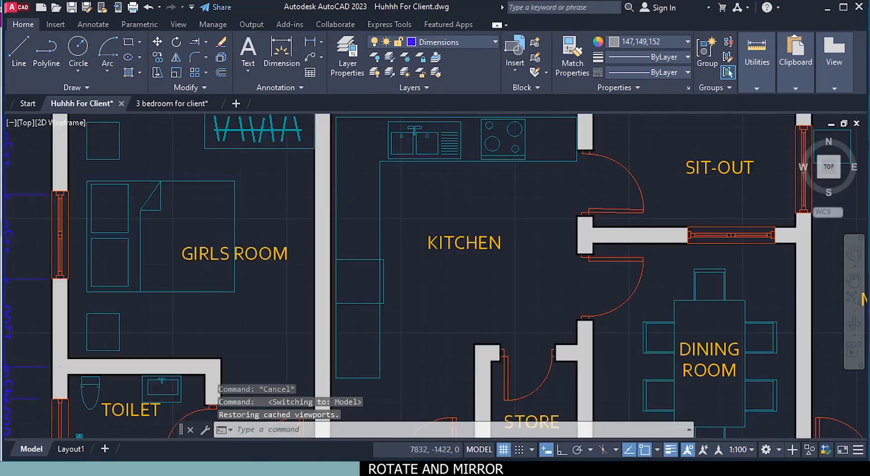
{"action": "middle_click_drag", "start_coordinate": [659, 205], "coordinate": [618, 219]}
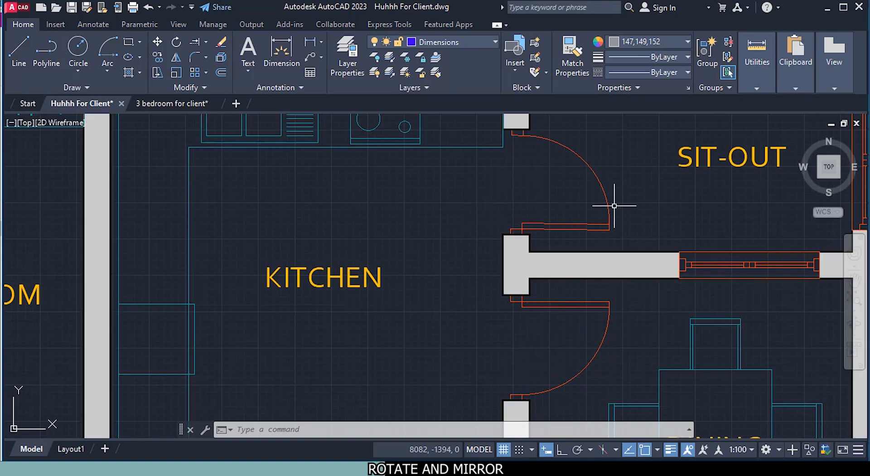
{"action": "left_click", "coordinate": [158, 106]}
Step: Mirror the door at the short wall piece's south end across a 45° line from the end's midpoint, using polar tracking and keeping the source
{"action": "middle_click_drag", "start_coordinate": [563, 310], "coordinate": [489, 330]}
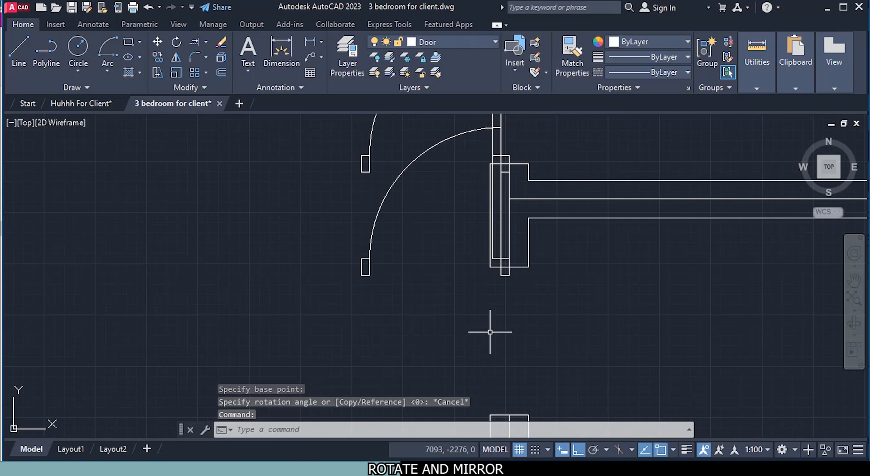
{"action": "left_click", "coordinate": [383, 211]}
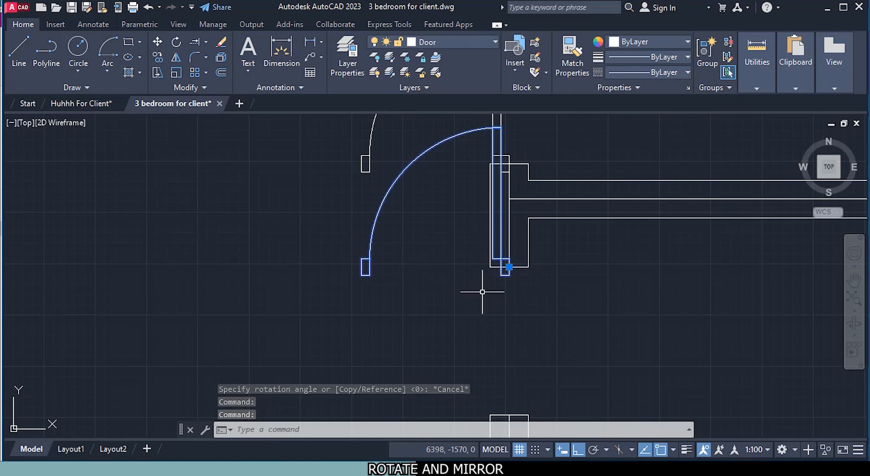
{"action": "left_click", "coordinate": [176, 57]}
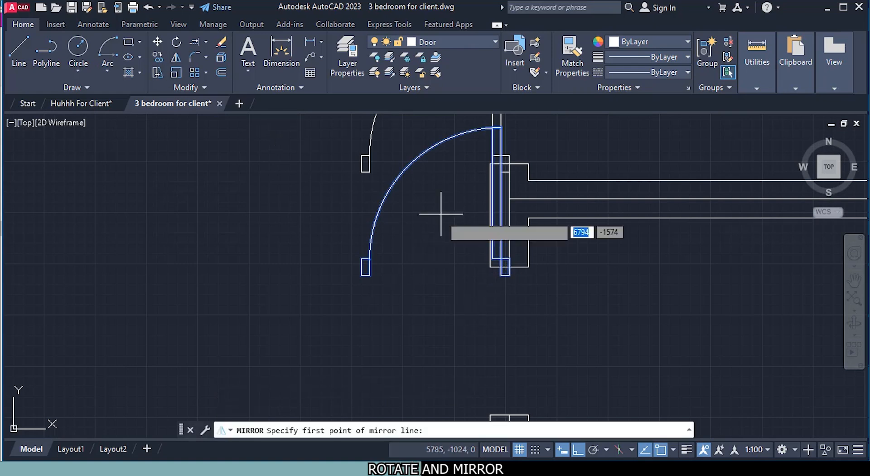
{"action": "left_click", "coordinate": [508, 266]}
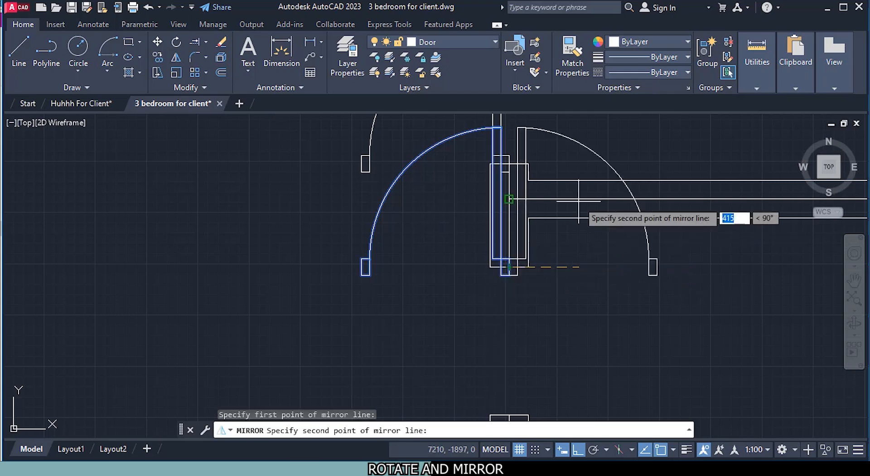
{"action": "left_click", "coordinate": [576, 450]}
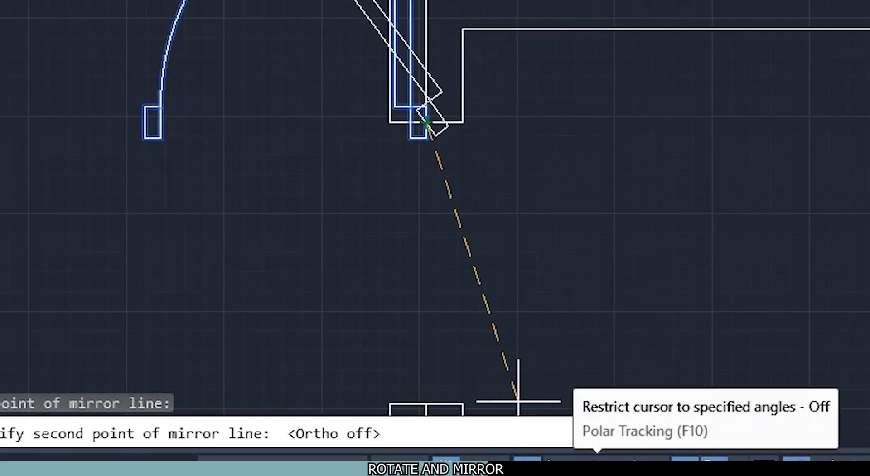
{"action": "left_click", "coordinate": [589, 459]}
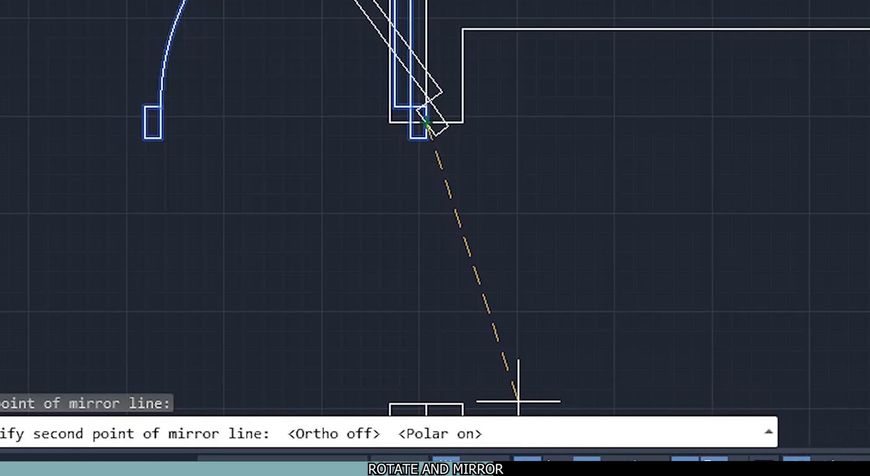
{"action": "left_click", "coordinate": [599, 459]}
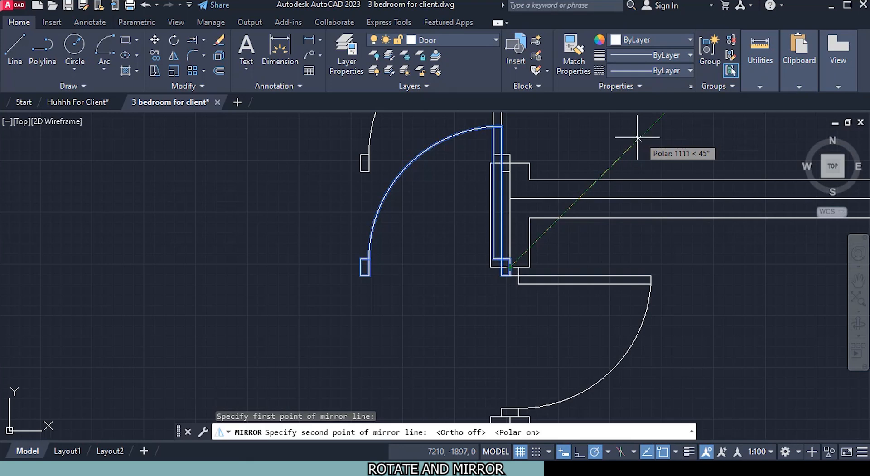
{"action": "left_click", "coordinate": [386, 393]}
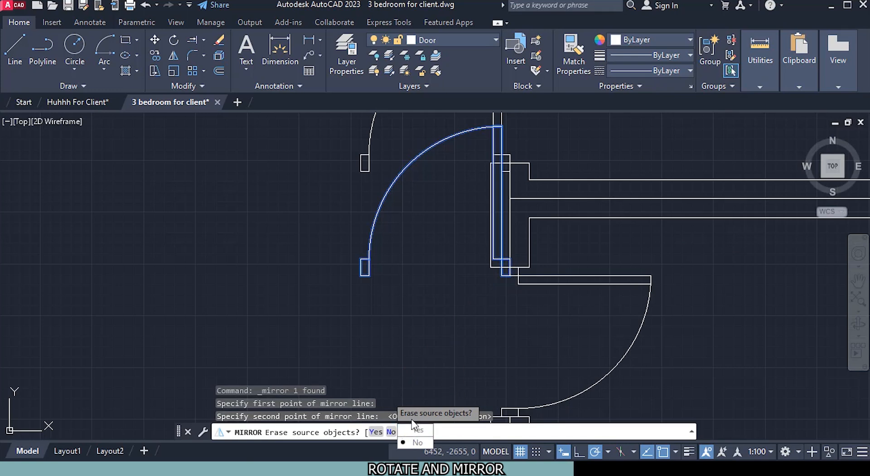
{"action": "left_click", "coordinate": [417, 443]}
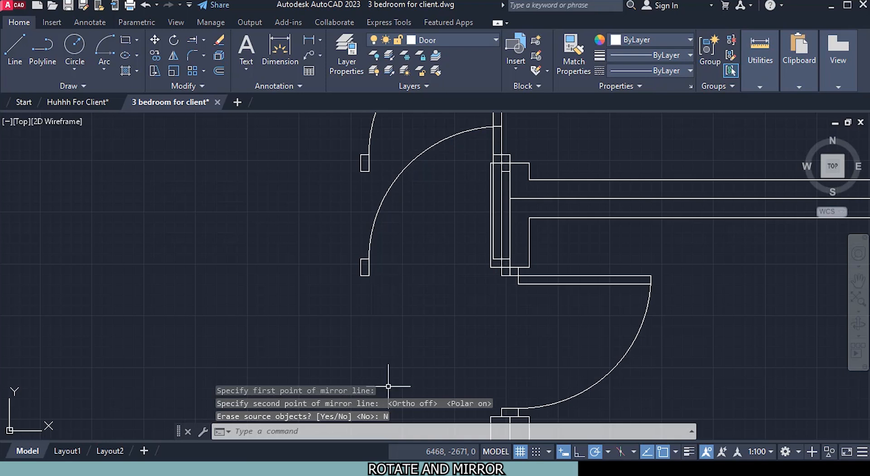
Step: Erase the original west-side door from the mirrored pair at the short wall piece's south end
{"action": "left_click", "coordinate": [371, 244]}
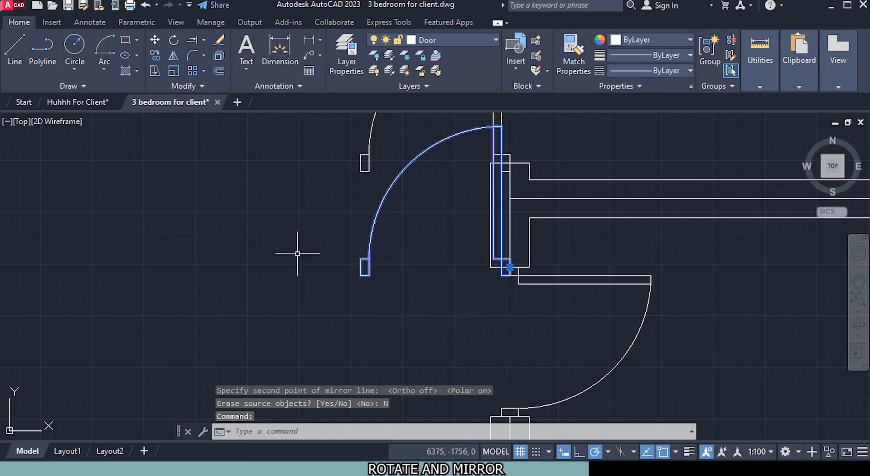
{"action": "right_click", "coordinate": [253, 260]}
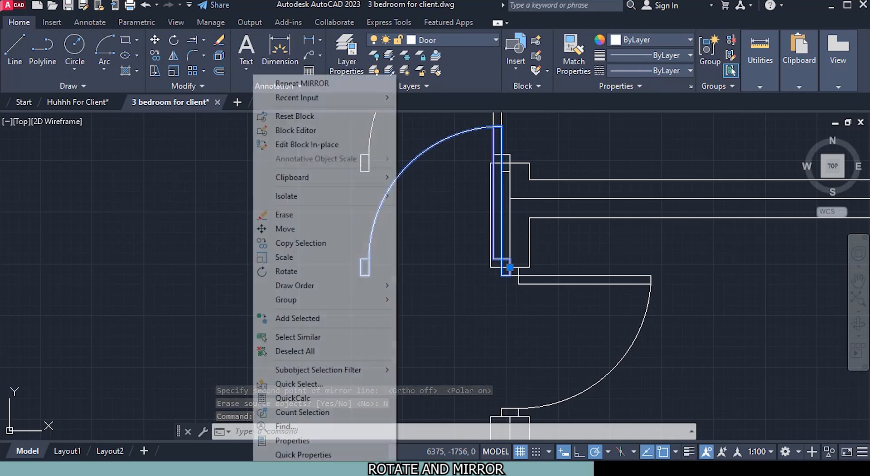
{"action": "left_click", "coordinate": [290, 221]}
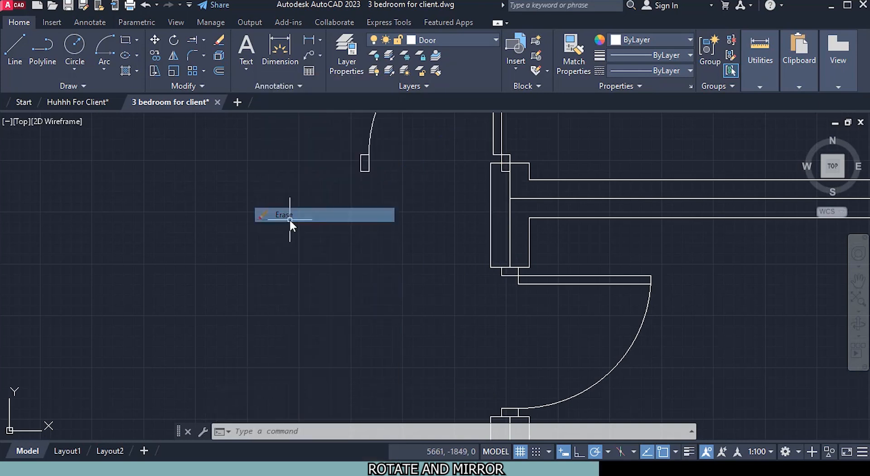
Step: Rotate the door at the short wall piece's north end about the end's midpoint so it fits the opening and swings east
{"action": "mouse_move", "coordinate": [382, 239]}
{"action": "middle_mouse_down"}
{"action": "mouse_move", "coordinate": [365, 270]}
{"action": "mouse_move", "coordinate": [272, 341]}
{"action": "middle_mouse_up"}
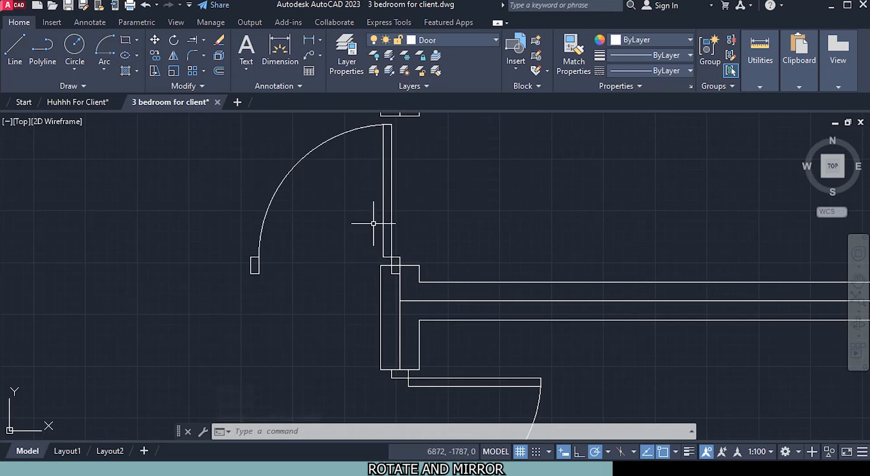
{"action": "left_click", "coordinate": [173, 39]}
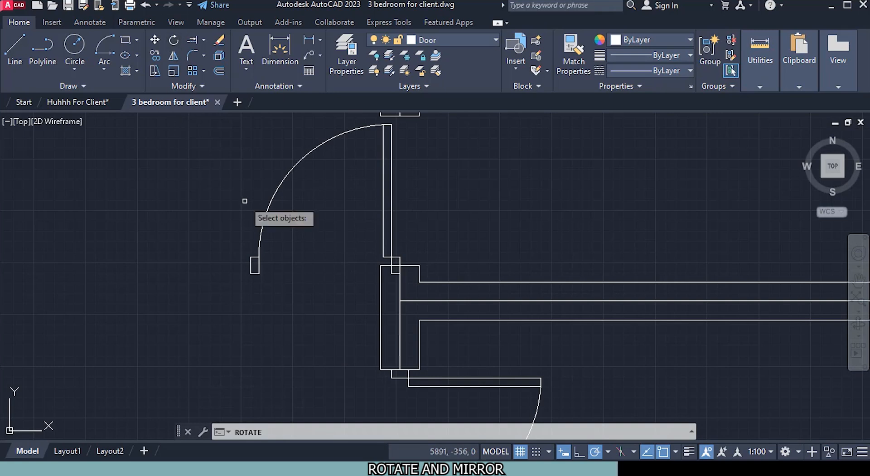
{"action": "left_click", "coordinate": [267, 213]}
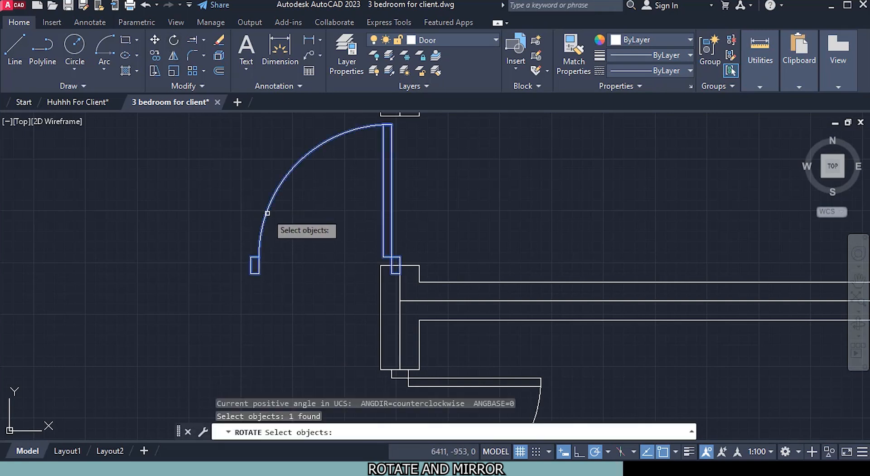
{"action": "key", "text": "Return"}
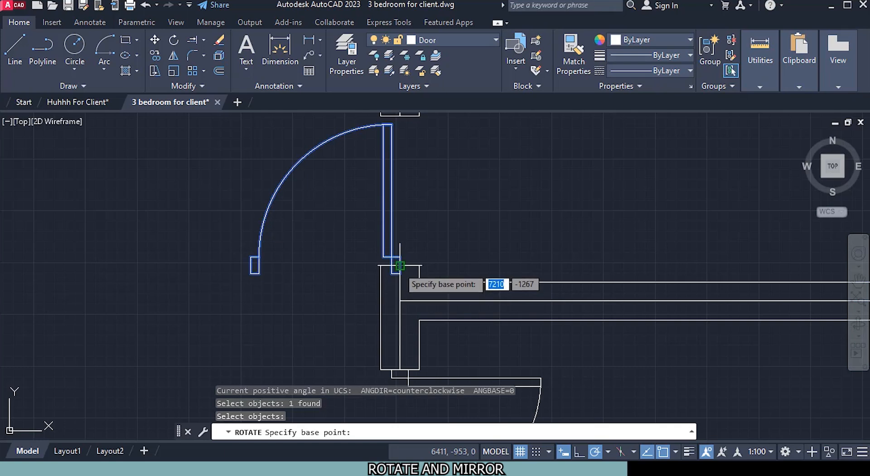
{"action": "left_click", "coordinate": [400, 265]}
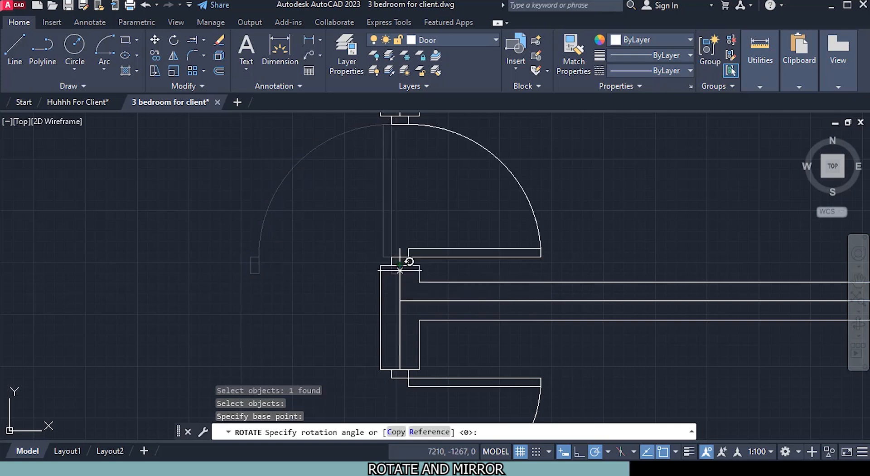
{"action": "left_click", "coordinate": [399, 293]}
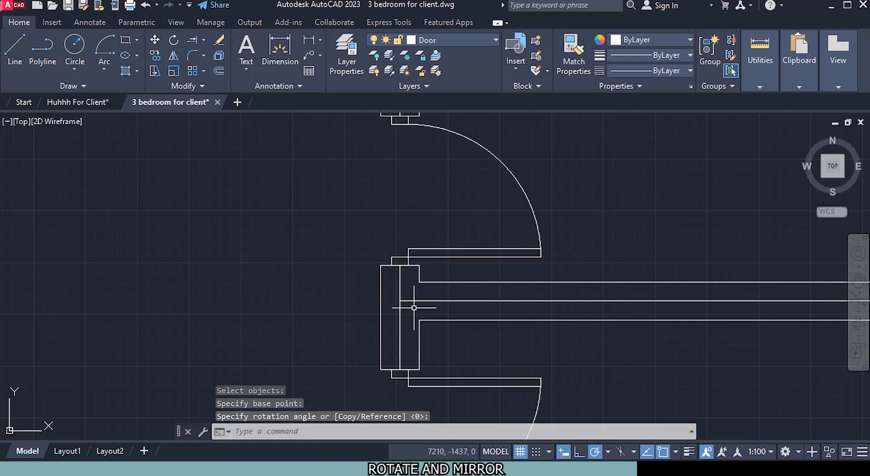
{"action": "scroll", "coordinate": [414, 308], "scroll_direction": "down", "scroll_amount": 4}
{"action": "middle_click_drag", "start_coordinate": [484, 355], "coordinate": [350, 178]}
{"action": "scroll", "coordinate": [353, 199], "scroll_direction": "down", "scroll_amount": 4}
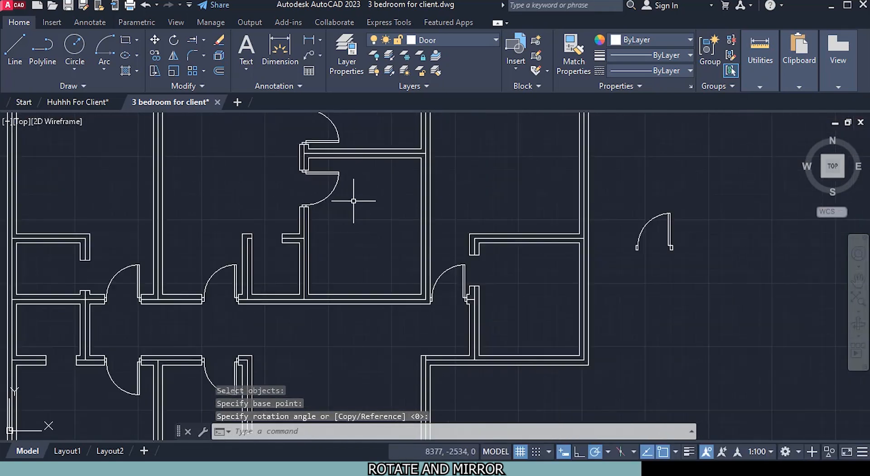
{"action": "scroll", "coordinate": [453, 264], "scroll_direction": "up", "scroll_amount": 4}
{"action": "scroll", "coordinate": [255, 235], "scroll_direction": "up", "scroll_amount": 2}
{"action": "scroll", "coordinate": [316, 210], "scroll_direction": "down", "scroll_amount": 2}
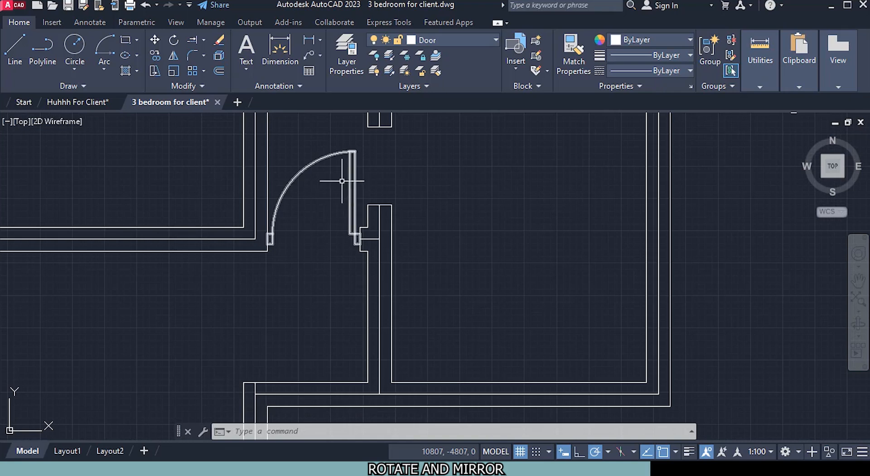
{"action": "scroll", "coordinate": [355, 173], "scroll_direction": "down", "scroll_amount": 3}
{"action": "scroll", "coordinate": [364, 220], "scroll_direction": "up", "scroll_amount": 3}
{"action": "scroll", "coordinate": [358, 256], "scroll_direction": "up", "scroll_amount": 2}
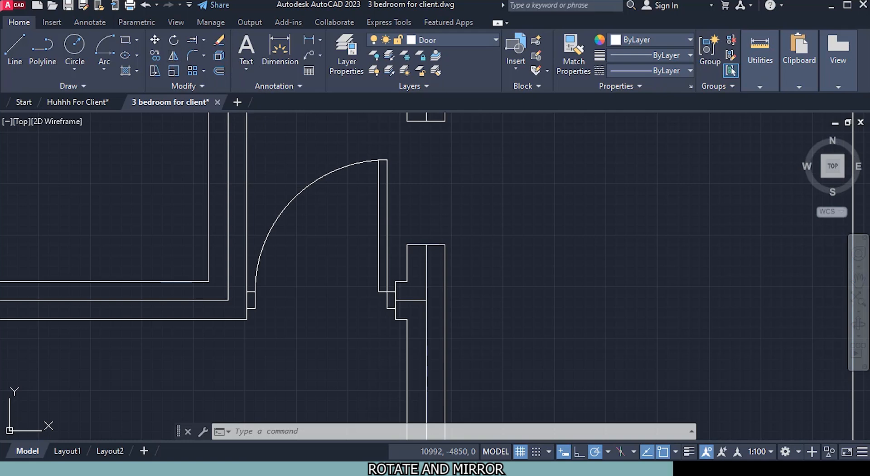
{"action": "left_click", "coordinate": [174, 55]}
{"action": "left_click", "coordinate": [379, 218]}
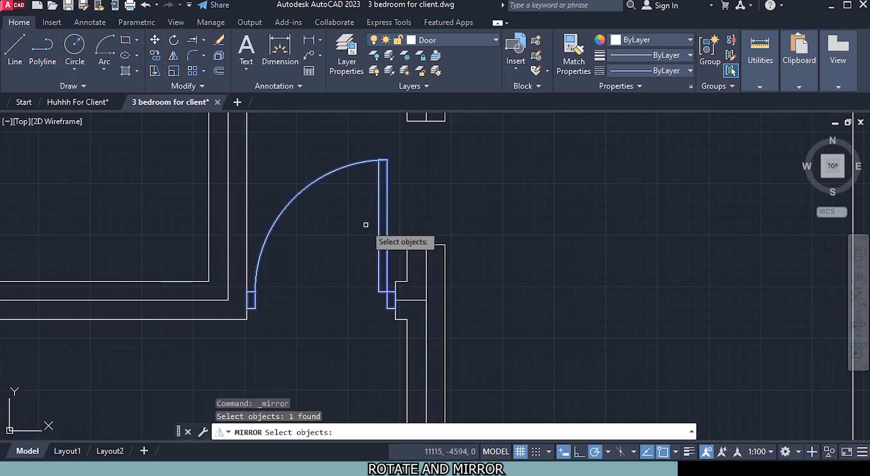
{"action": "key", "text": "Return"}
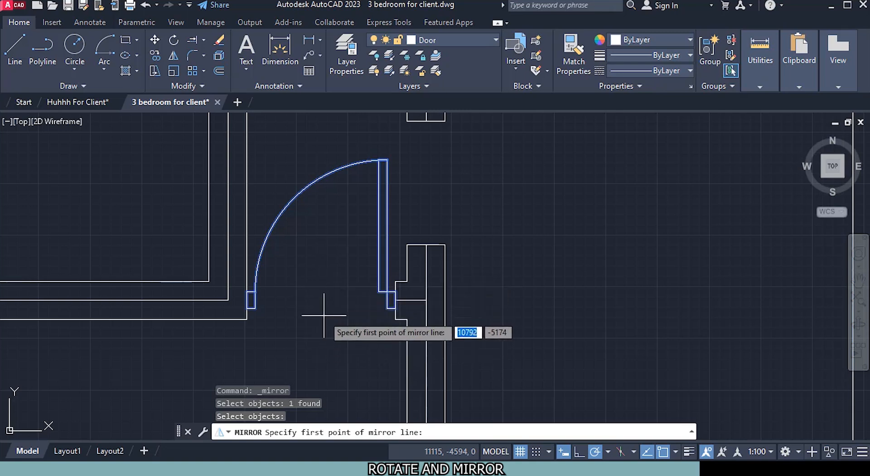
{"action": "left_click", "coordinate": [395, 299]}
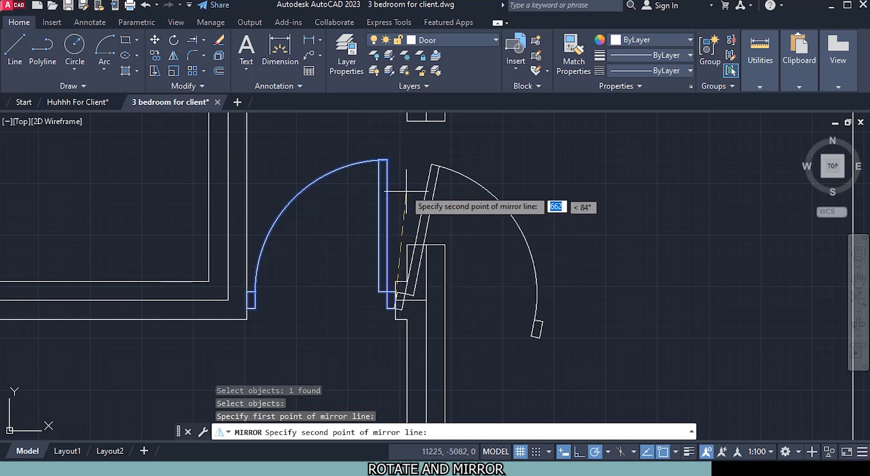
{"action": "key", "text": "Escape"}
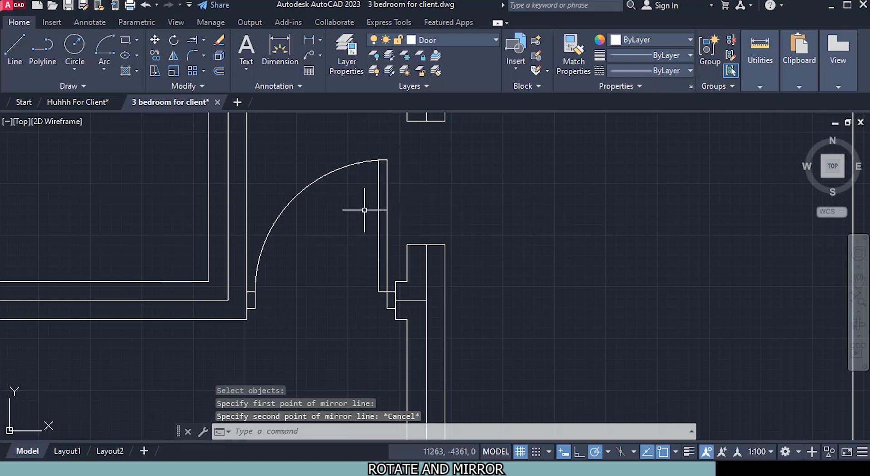
Step: Mirror the easternmost door of the corridor's north wall across a vertical line from its east jamb's midpoint, erasing the source
{"action": "left_click", "coordinate": [174, 57]}
{"action": "left_click", "coordinate": [387, 184]}
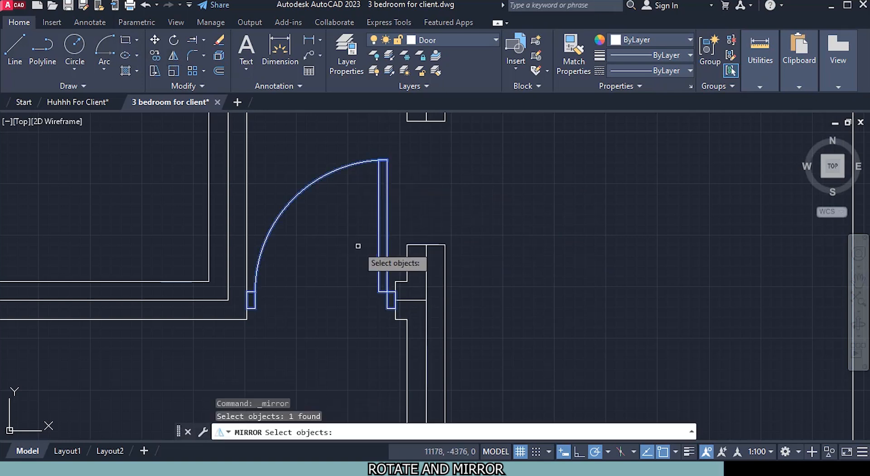
{"action": "key", "text": "Return"}
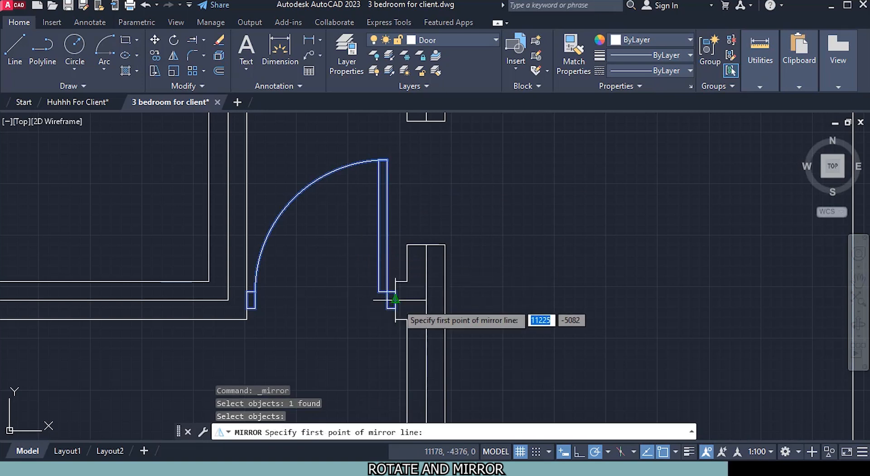
{"action": "left_click", "coordinate": [395, 299]}
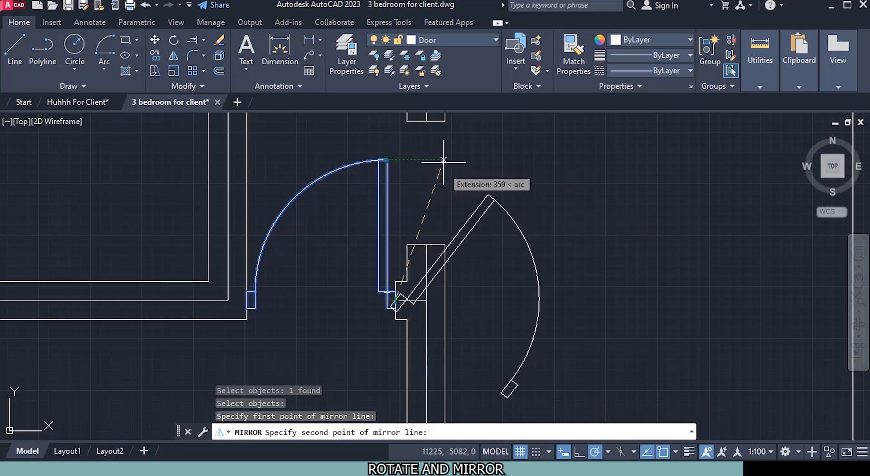
{"action": "left_click", "coordinate": [395, 125]}
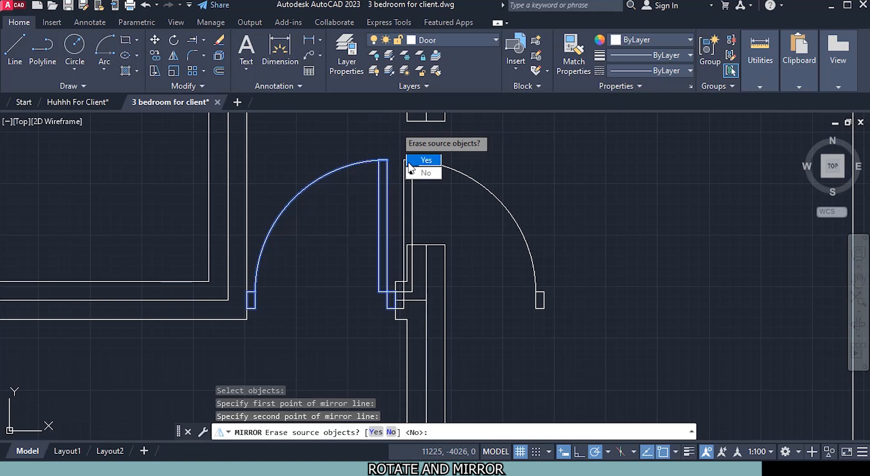
{"action": "left_click", "coordinate": [425, 160]}
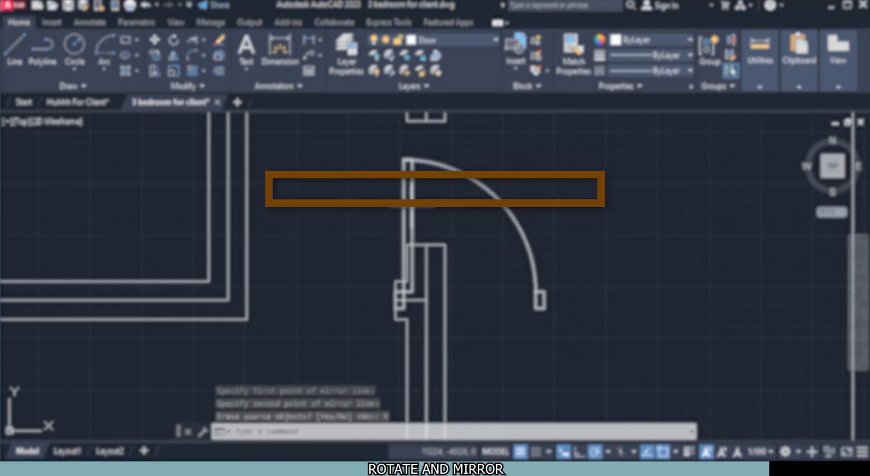
Step: Move the mirrored door from its hinge-side jamb midpoint to the midpoint of the wall end on the opening's west side
{"action": "left_click", "coordinate": [405, 213]}
{"action": "right_click", "coordinate": [347, 253]}
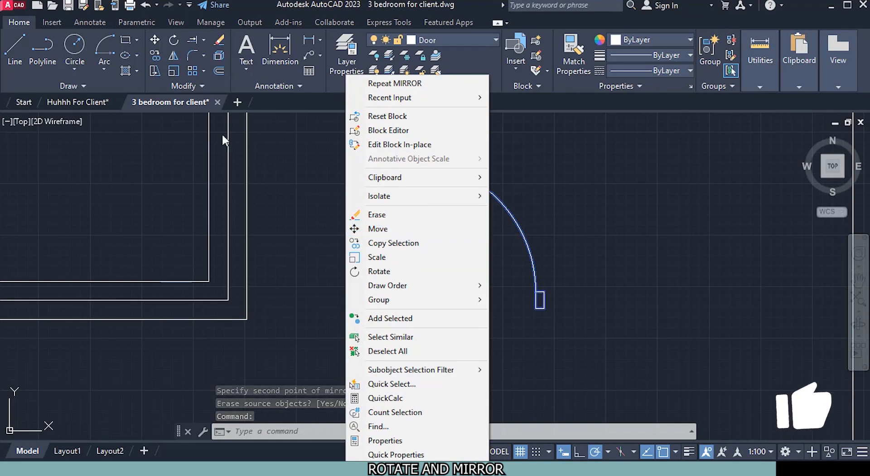
{"action": "key", "text": "Escape"}
{"action": "key", "text": "Escape"}
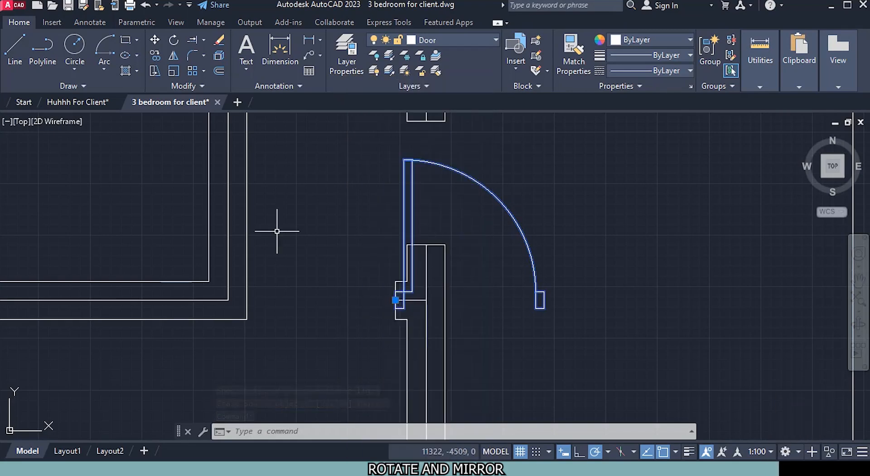
{"action": "left_click", "coordinate": [155, 40]}
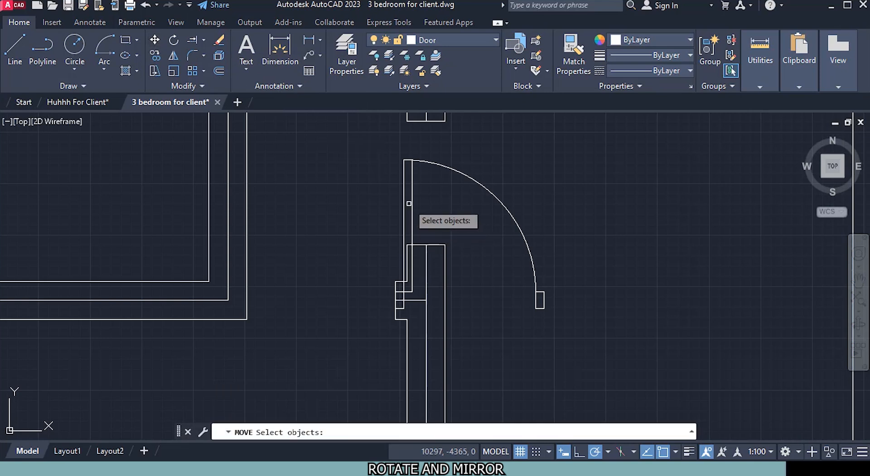
{"action": "left_click", "coordinate": [409, 203]}
{"action": "key", "text": "Return"}
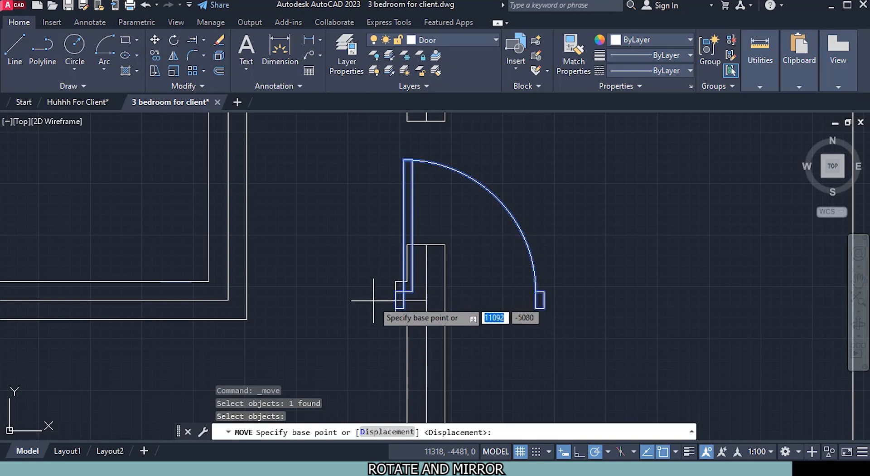
{"action": "scroll", "coordinate": [369, 298], "scroll_direction": "up", "scroll_amount": 2}
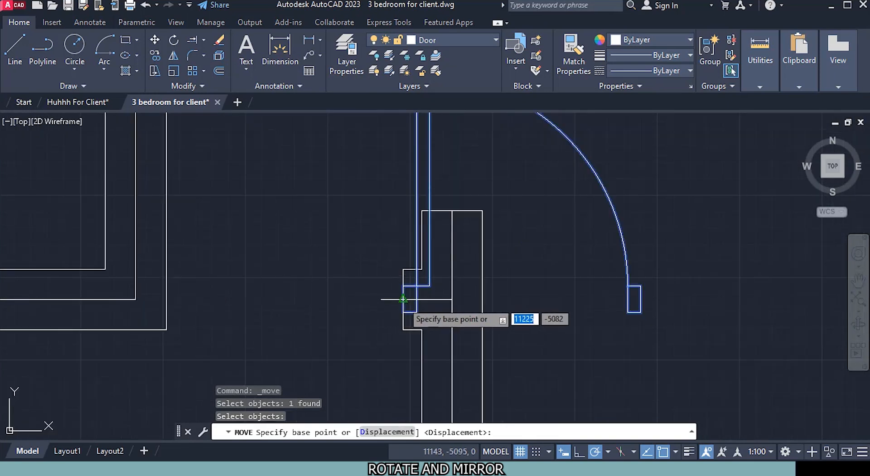
{"action": "left_click", "coordinate": [412, 293]}
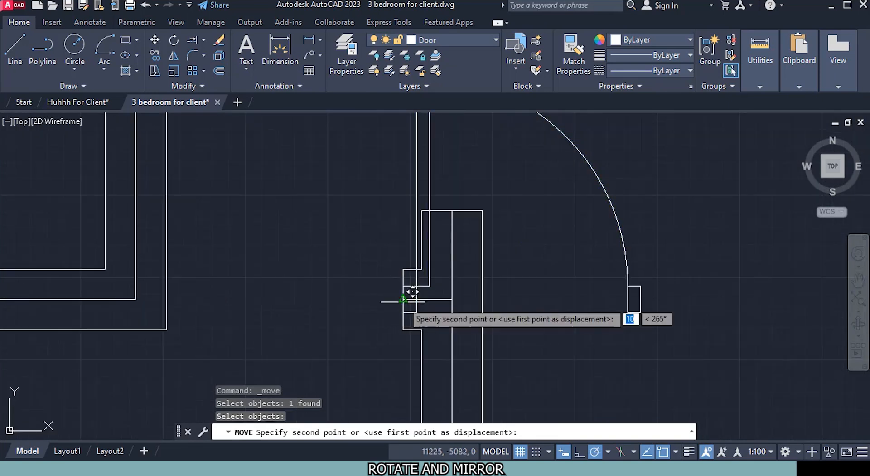
{"action": "left_click", "coordinate": [176, 289]}
Step: Erase the spare door block standing outside the plan's east side
{"action": "scroll", "coordinate": [329, 324], "scroll_direction": "down", "scroll_amount": 4}
{"action": "scroll", "coordinate": [299, 255], "scroll_direction": "down", "scroll_amount": 5}
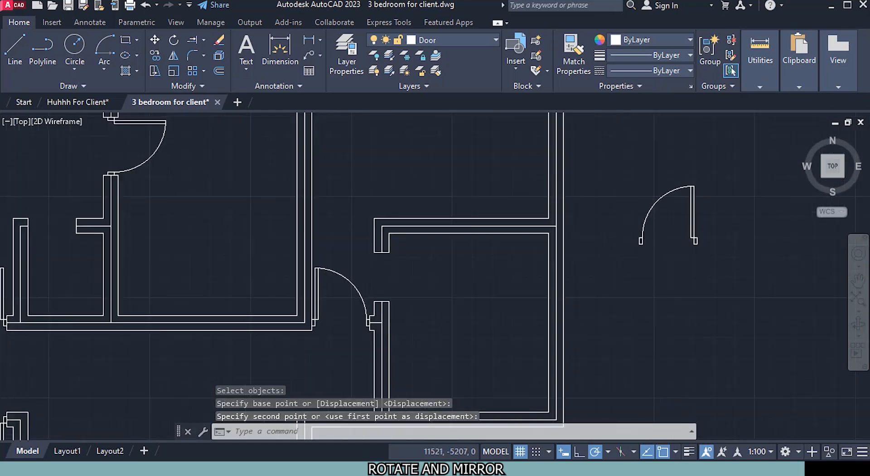
{"action": "middle_click_drag", "start_coordinate": [393, 336], "coordinate": [386, 287]}
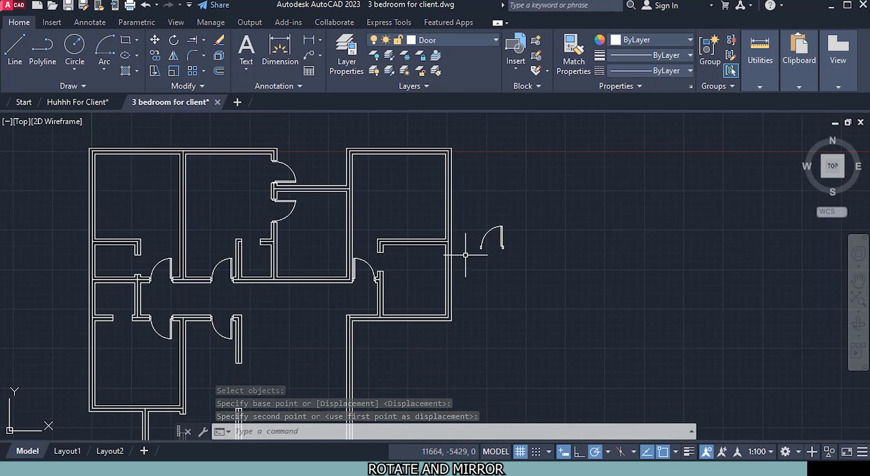
{"action": "left_click", "coordinate": [498, 227]}
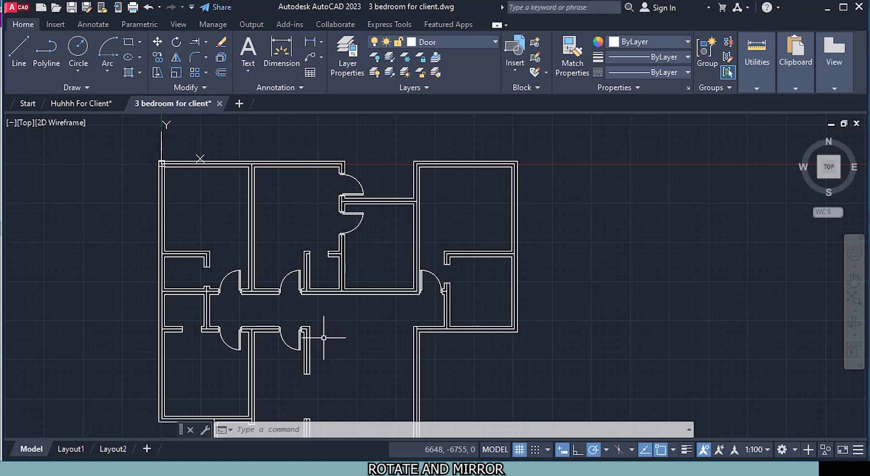
Step: Set the Door layer's color to index color 20 and close the layer properties
{"action": "left_click", "coordinate": [349, 72]}
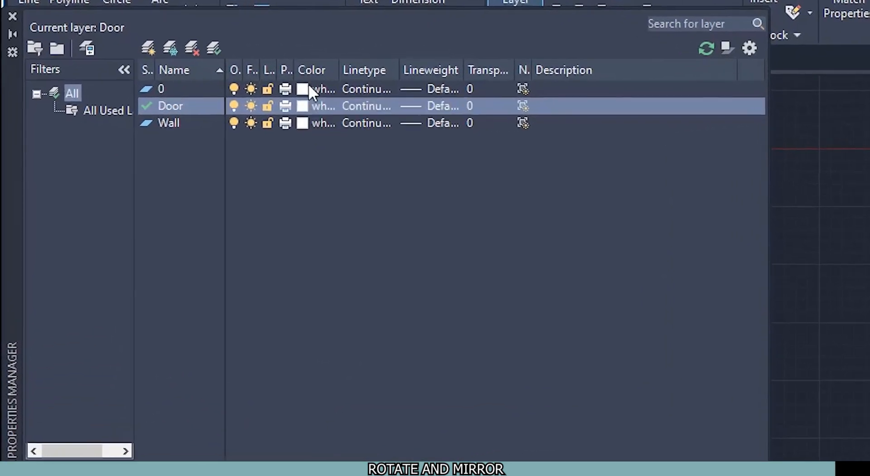
{"action": "left_click", "coordinate": [309, 106]}
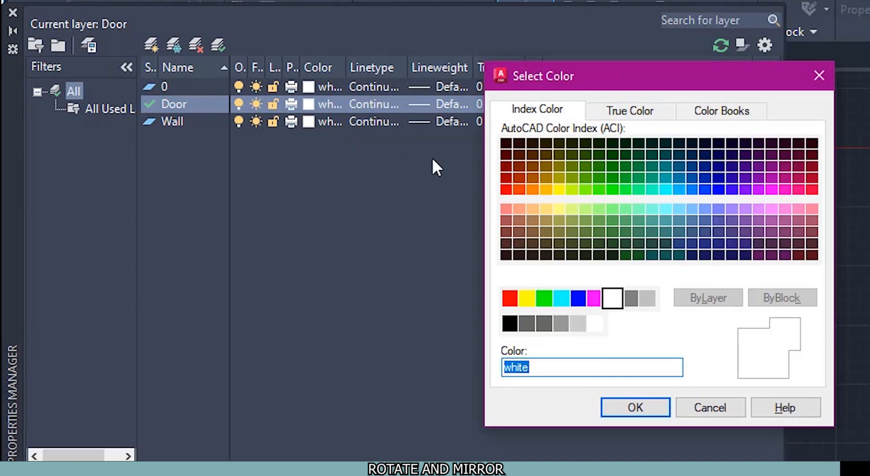
{"action": "left_click", "coordinate": [516, 192]}
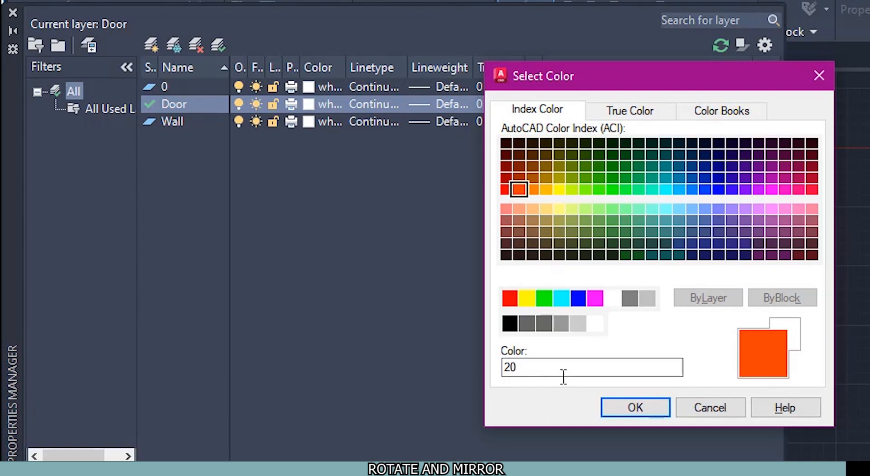
{"action": "left_click", "coordinate": [634, 406]}
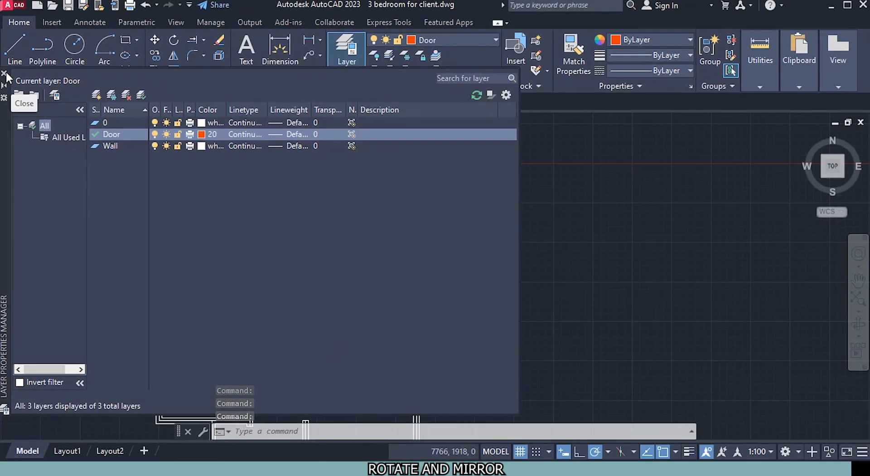
{"action": "left_click", "coordinate": [4, 74]}
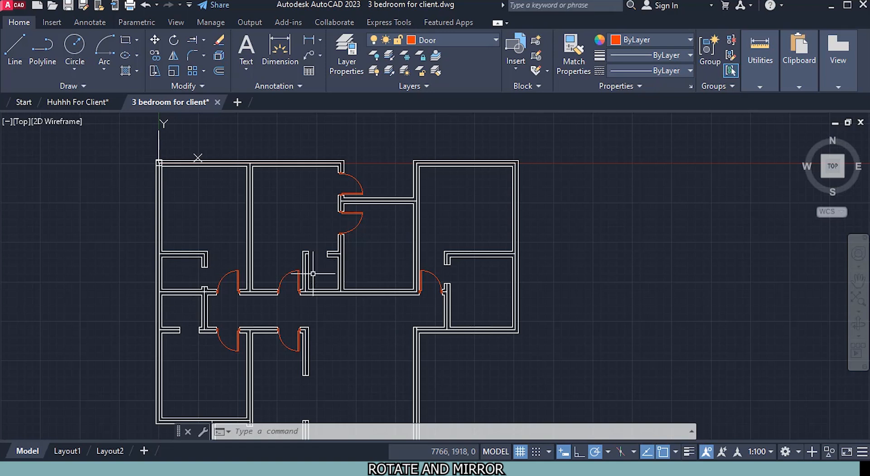
Step: Save the 3 bedroom for client drawing
{"action": "middle_click_drag", "start_coordinate": [341, 336], "coordinate": [371, 275]}
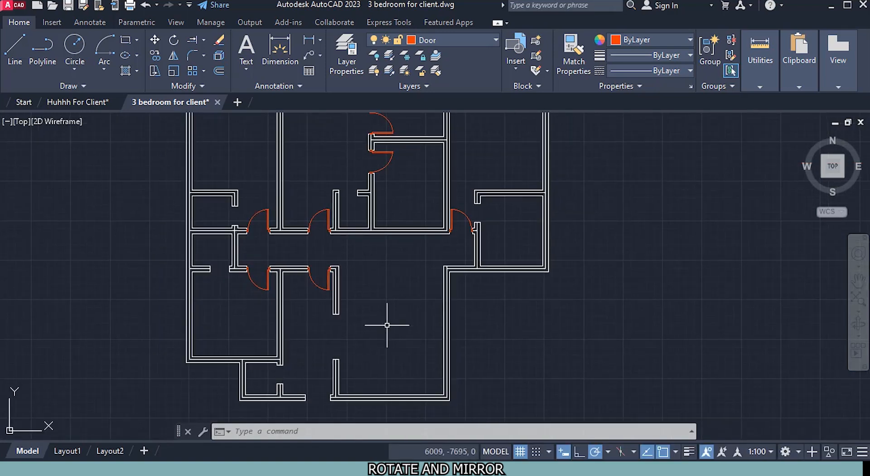
{"action": "middle_click_drag", "start_coordinate": [392, 321], "coordinate": [332, 340]}
{"action": "scroll", "coordinate": [513, 253], "scroll_direction": "up", "scroll_amount": 2}
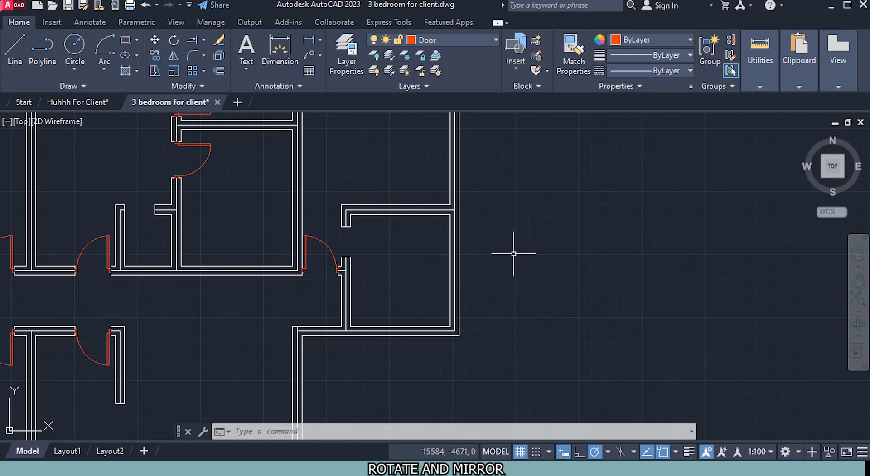
{"action": "key", "text": "ctrl+s"}
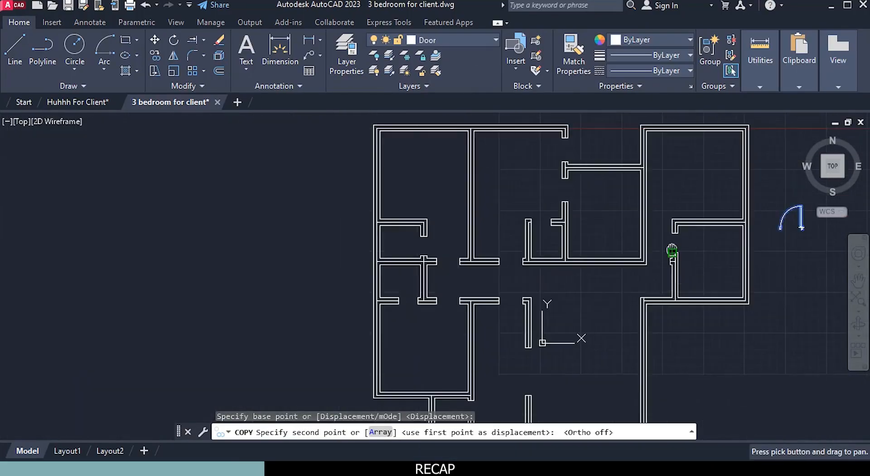
Step: Copy the door block from beside the plan onto the wall stub of the opening beside the eastern rooms
{"action": "scroll", "coordinate": [670, 253], "scroll_direction": "up", "scroll_amount": 3}
{"action": "scroll", "coordinate": [584, 285], "scroll_direction": "up", "scroll_amount": 3}
{"action": "left_click", "coordinate": [544, 266]}
{"action": "scroll", "coordinate": [477, 265], "scroll_direction": "down", "scroll_amount": 5}
{"action": "scroll", "coordinate": [442, 317], "scroll_direction": "up", "scroll_amount": 8}
{"action": "left_click", "coordinate": [376, 243]}
{"action": "left_click", "coordinate": [786, 243]}
{"action": "scroll", "coordinate": [724, 272], "scroll_direction": "down", "scroll_amount": 8}
{"action": "scroll", "coordinate": [521, 258], "scroll_direction": "up", "scroll_amount": 6}
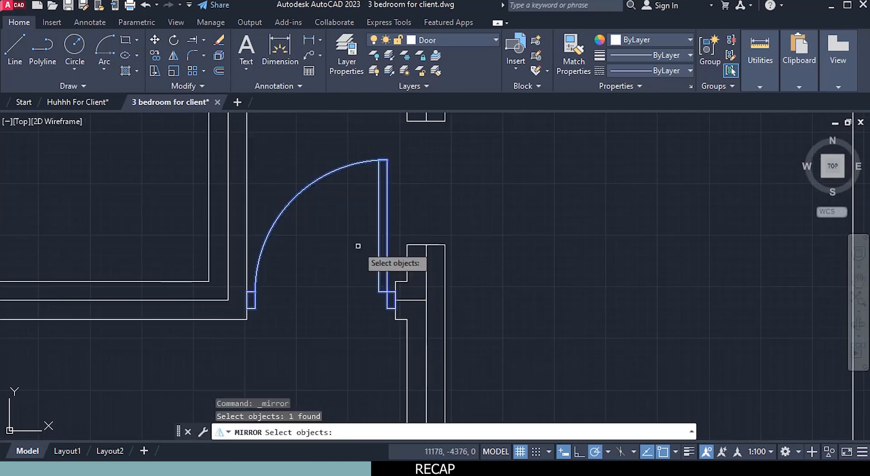
Step: Mirror the placed door about a vertical line through the outer midpoint of its hinge-side jamb
{"action": "key", "text": "Return"}
{"action": "left_click", "coordinate": [395, 299]}
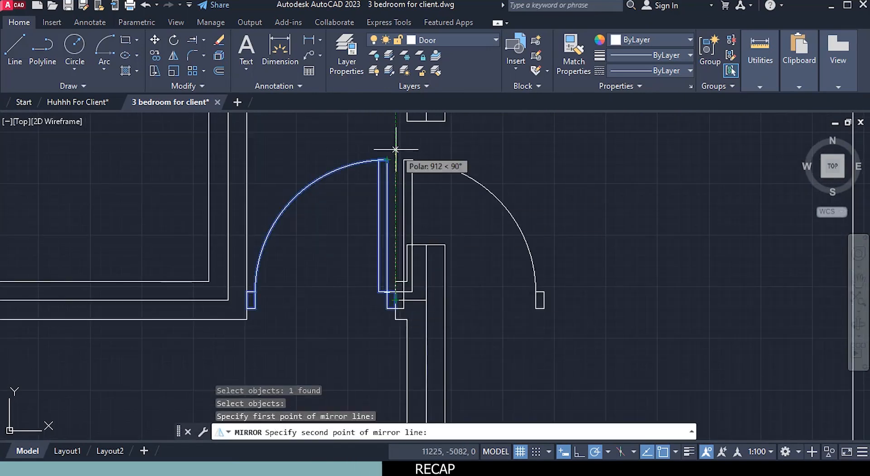
{"action": "left_click", "coordinate": [398, 145]}
{"action": "left_click", "coordinate": [426, 160]}
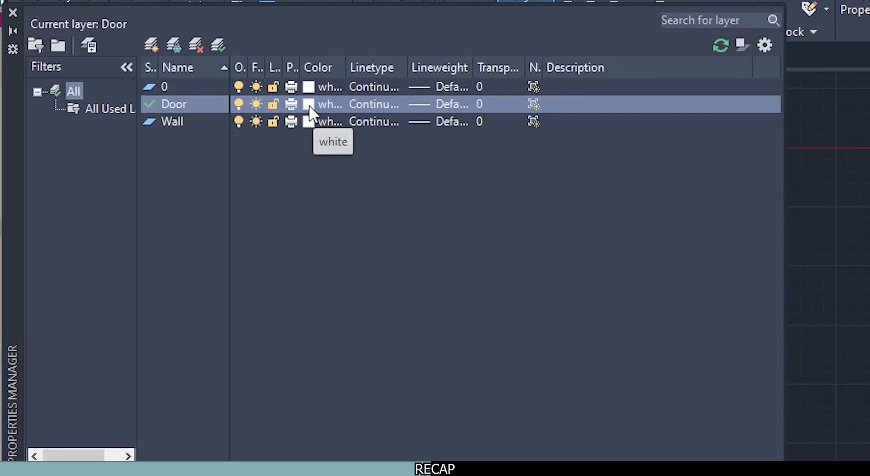
Step: Set the Door layer's color to index color 20 and close the layer properties
{"action": "left_click", "coordinate": [204, 136]}
{"action": "left_click", "coordinate": [519, 189]}
{"action": "left_click", "coordinate": [634, 407]}
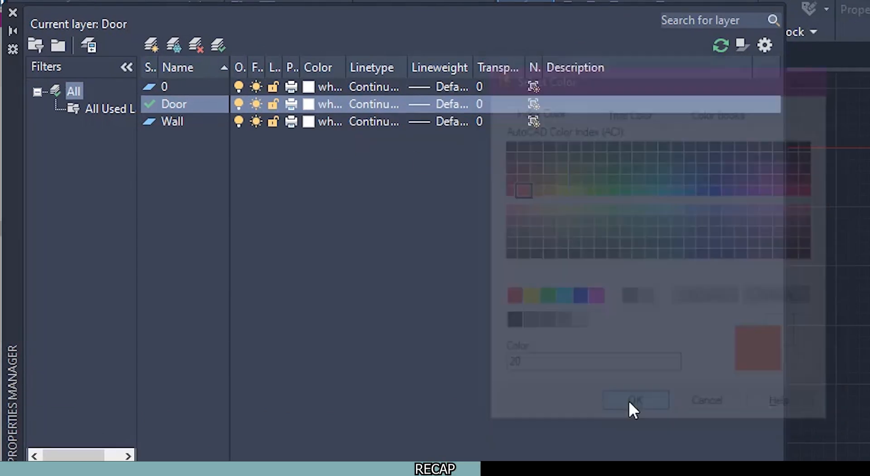
{"action": "left_click", "coordinate": [9, 59]}
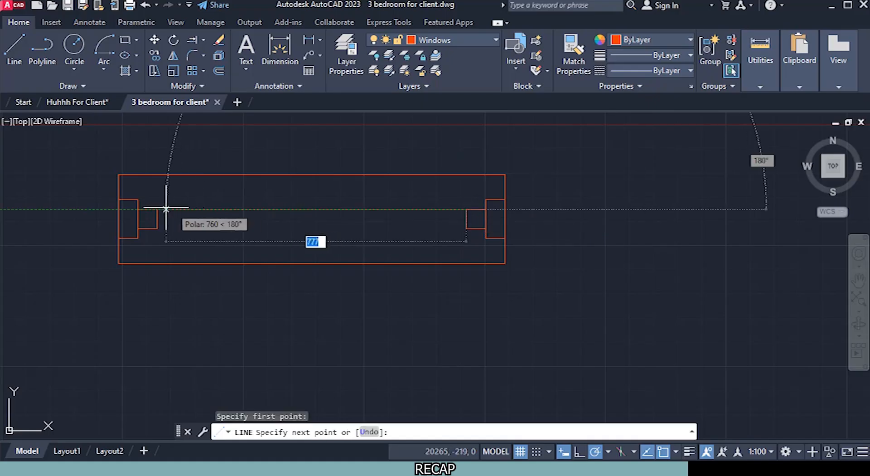
Step: Finish the horizontal line between the upper corners of the window's two small inner frame rectangles on the Windows layer
{"action": "left_click", "coordinate": [151, 208]}
{"action": "key", "text": "Escape"}
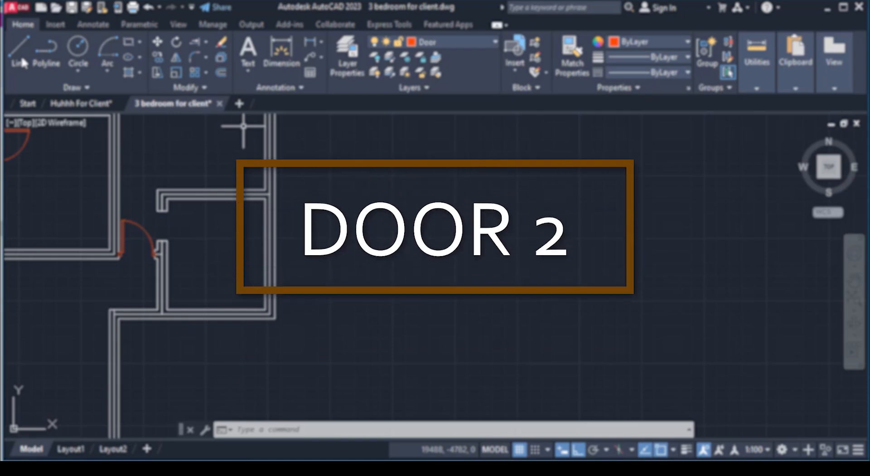
Step: Draw a 750 mm horizontal line in the empty space east of the plan, using Ortho mode
{"action": "left_click", "coordinate": [19, 53]}
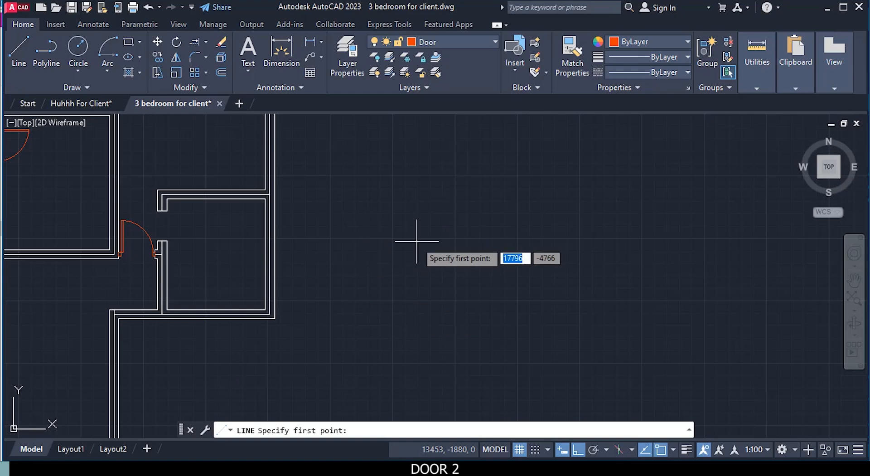
{"action": "left_click", "coordinate": [394, 238]}
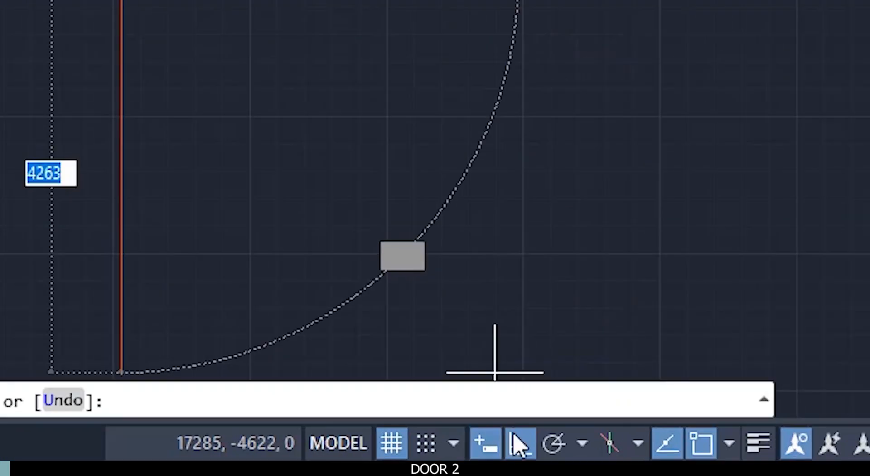
{"action": "left_click", "coordinate": [518, 443]}
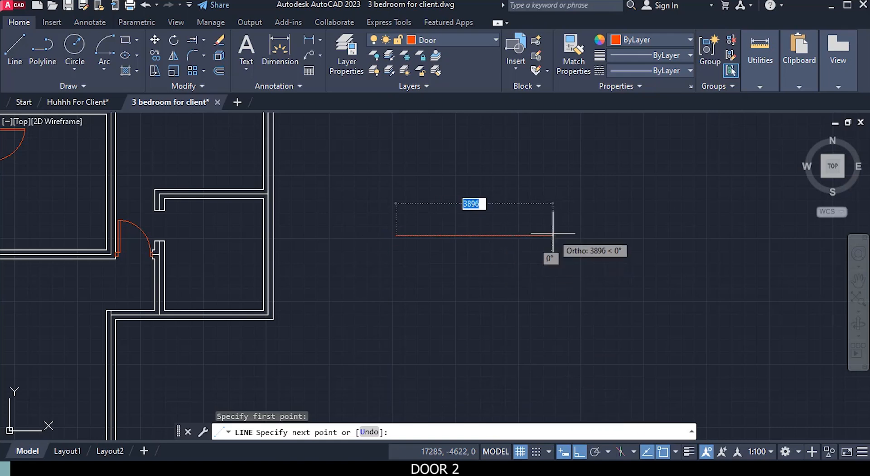
{"action": "type", "text": "750"}
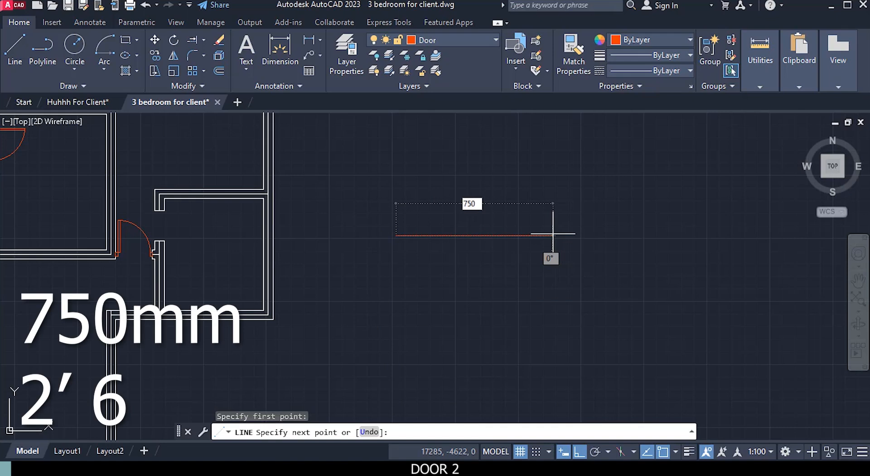
{"action": "key", "text": "Return"}
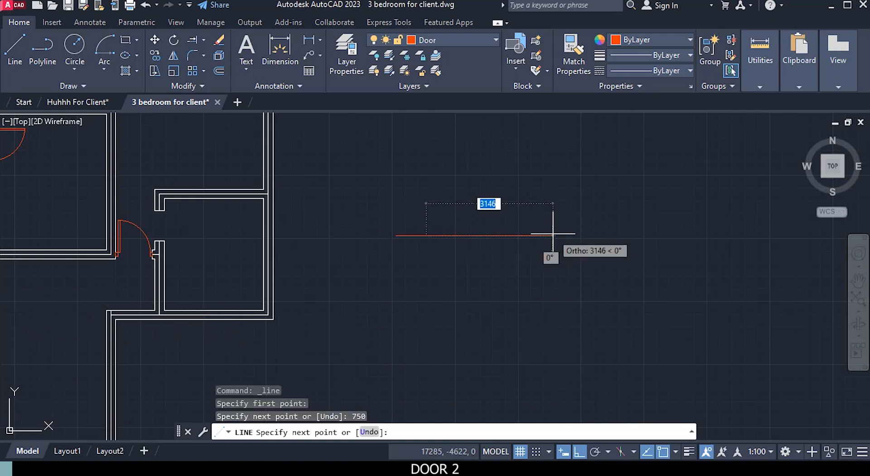
{"action": "key", "text": "Return"}
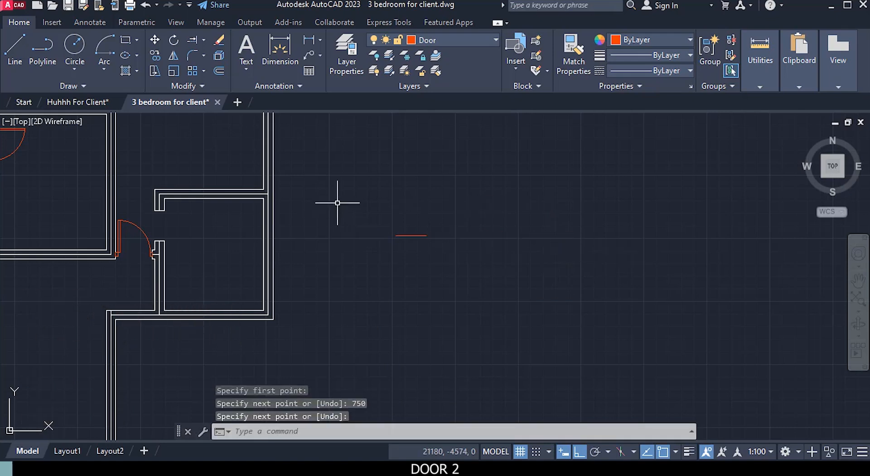
Step: Draw a 50 by 100 mm jamb rectangle rising from the west end of the 750 mm line
{"action": "scroll", "coordinate": [401, 218], "scroll_direction": "up", "scroll_amount": 5}
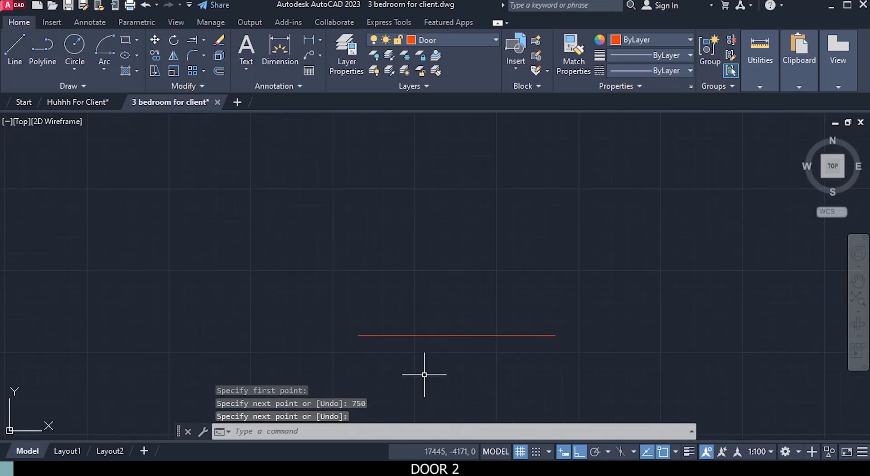
{"action": "middle_click_drag", "start_coordinate": [408, 345], "coordinate": [396, 311]}
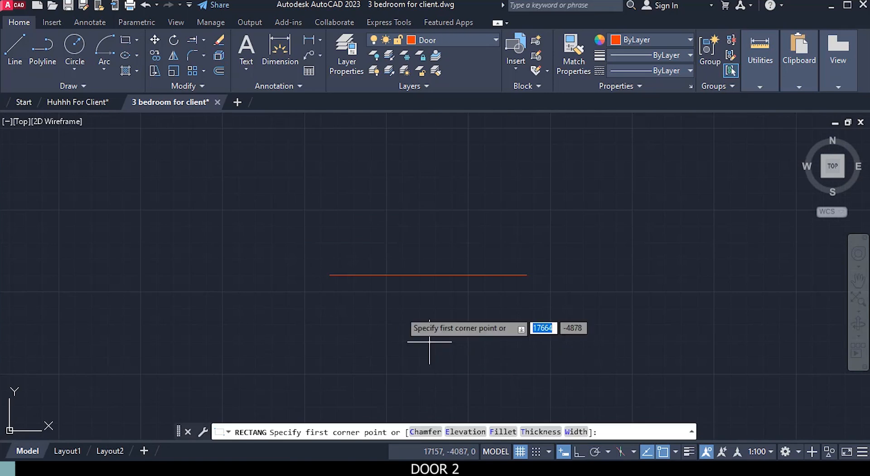
{"action": "left_click", "coordinate": [330, 274]}
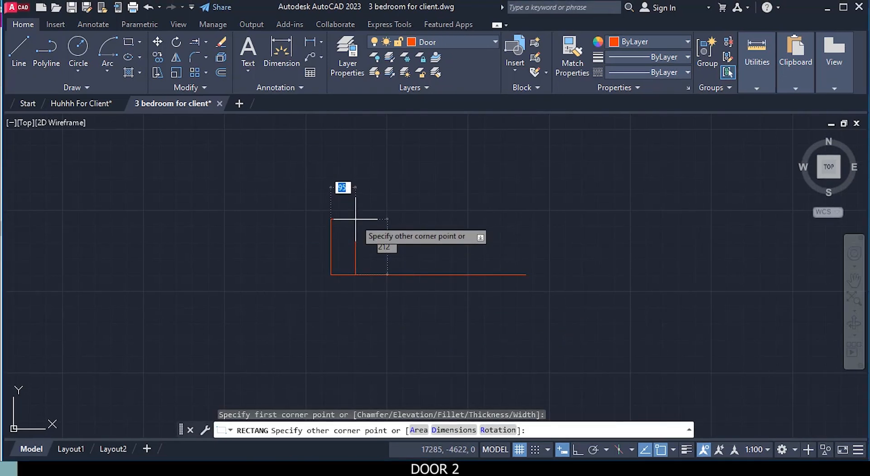
{"action": "type", "text": "50"}
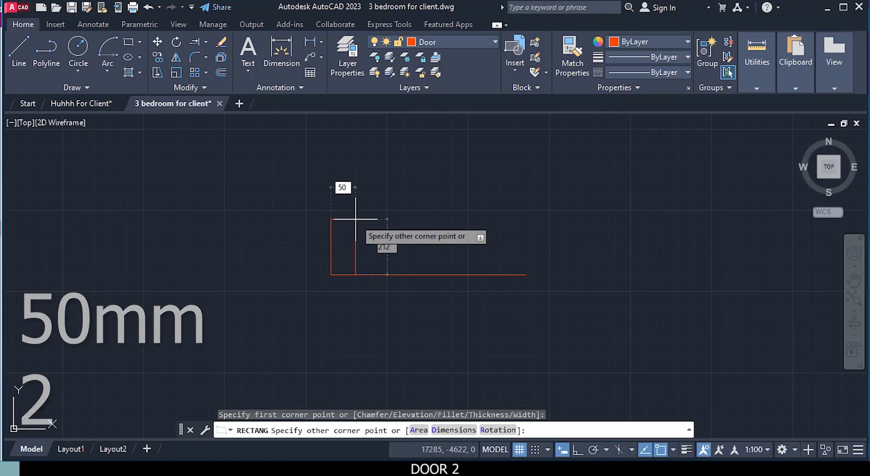
{"action": "key", "text": "Tab"}
{"action": "type", "text": "10"}
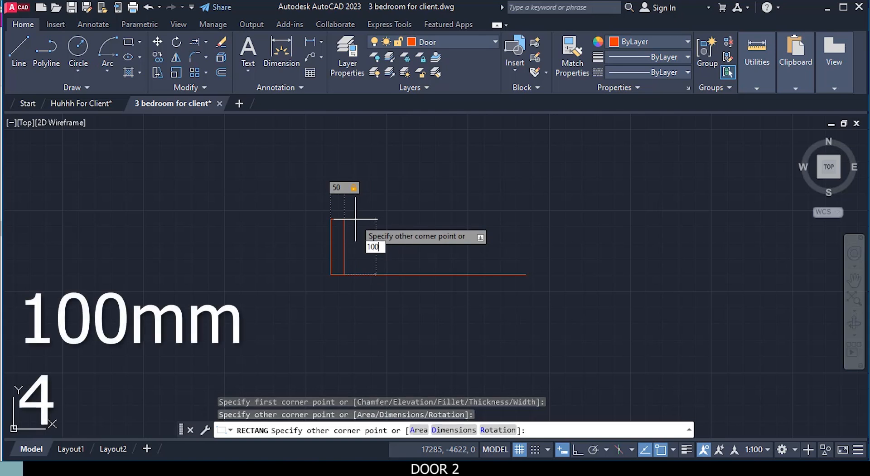
{"action": "type", "text": "0"}
{"action": "key", "text": "Return"}
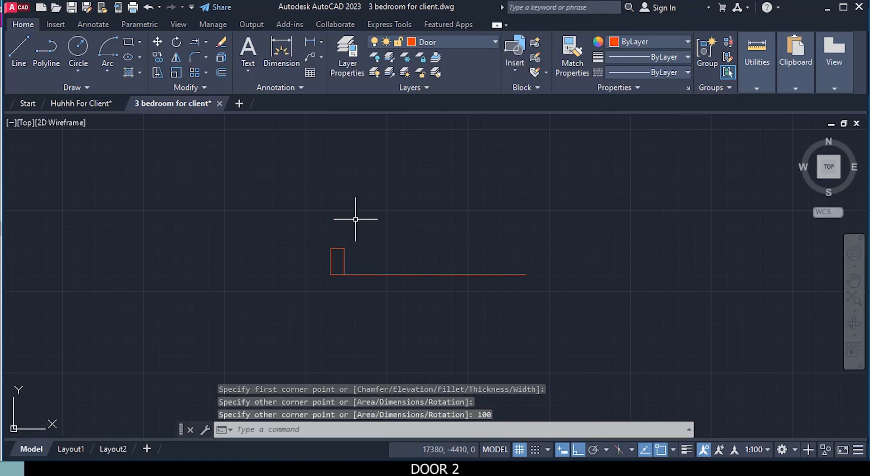
Step: Copy the jamb rectangle from its lower inner corner to the east end of the 750 mm line
{"action": "left_click", "coordinate": [343, 254]}
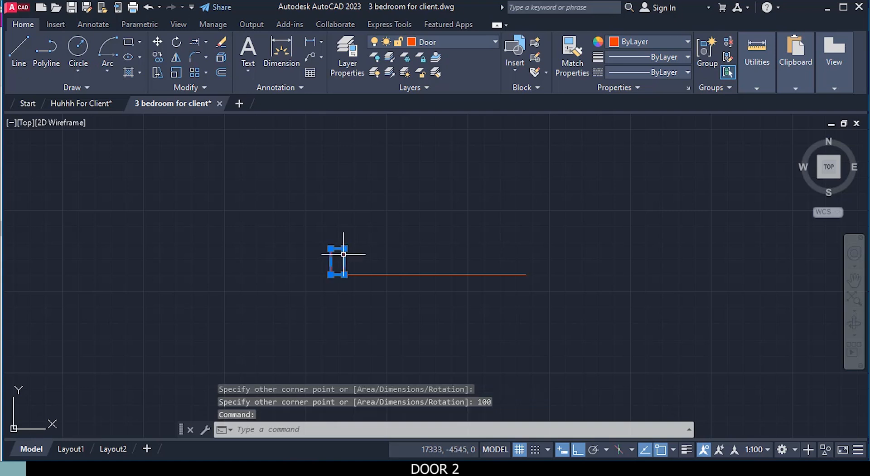
{"action": "right_click", "coordinate": [379, 194]}
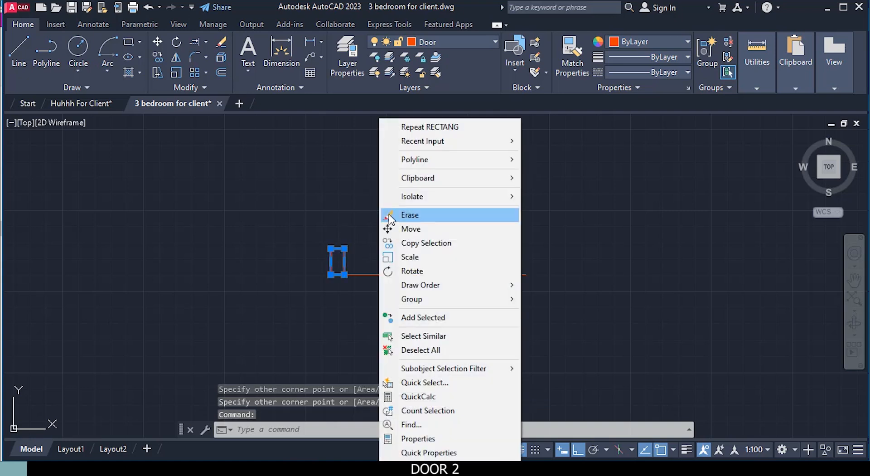
{"action": "left_click", "coordinate": [414, 246]}
{"action": "scroll", "coordinate": [362, 277], "scroll_direction": "up", "scroll_amount": 4}
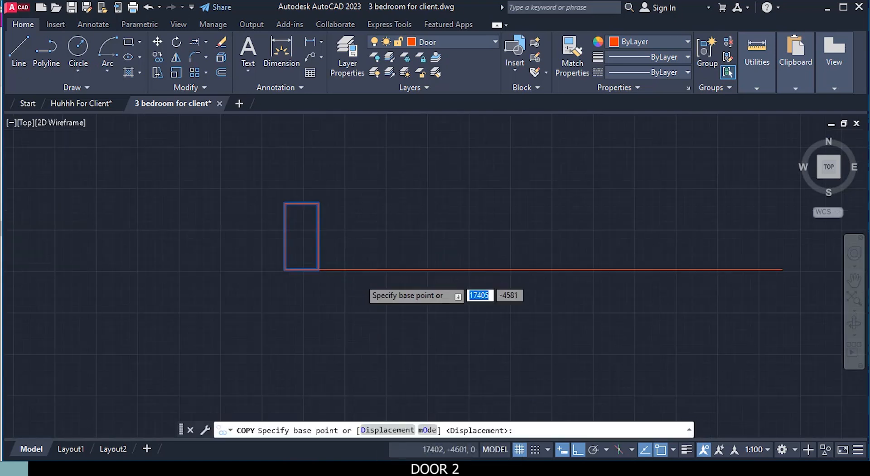
{"action": "left_click", "coordinate": [318, 269]}
{"action": "scroll", "coordinate": [413, 297], "scroll_direction": "down", "scroll_amount": 3}
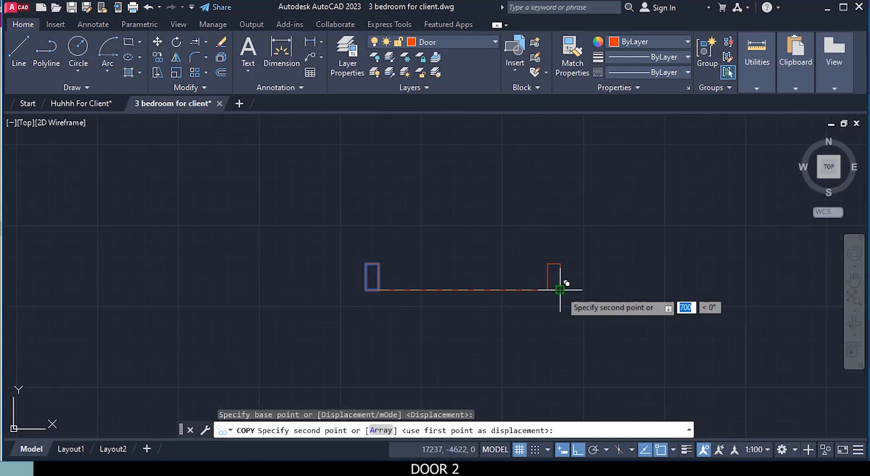
{"action": "left_click", "coordinate": [560, 289]}
{"action": "key", "text": "Escape"}
Step: Draw a Center, Start, End quarter arc centred on the east jamb's upper inner corner, from the west jamb's upper inner corner to vertically above the centre
{"action": "scroll", "coordinate": [480, 263], "scroll_direction": "down", "scroll_amount": 2}
{"action": "middle_click_drag", "start_coordinate": [480, 263], "coordinate": [379, 301]}
{"action": "scroll", "coordinate": [377, 305], "scroll_direction": "up", "scroll_amount": 2}
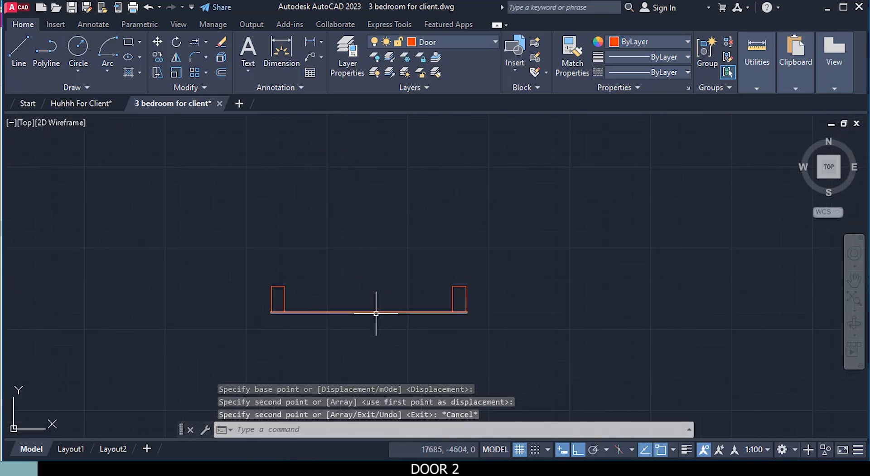
{"action": "left_click", "coordinate": [377, 313]}
{"action": "key", "text": "Escape"}
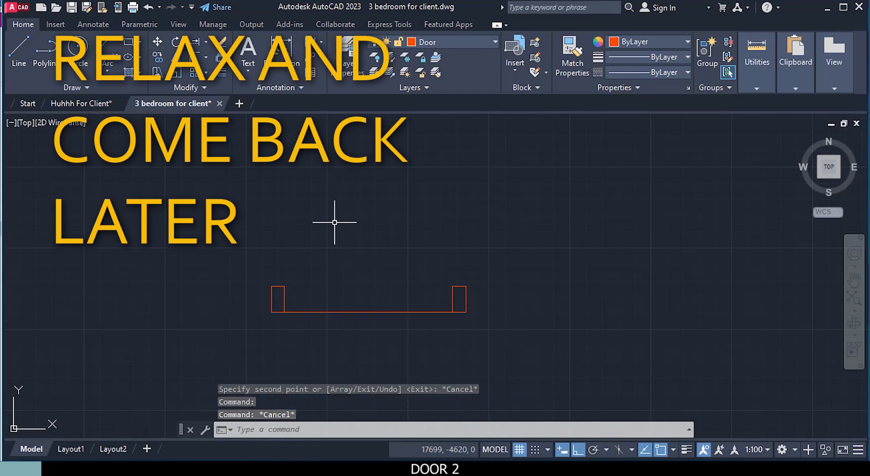
{"action": "left_click", "coordinate": [110, 69]}
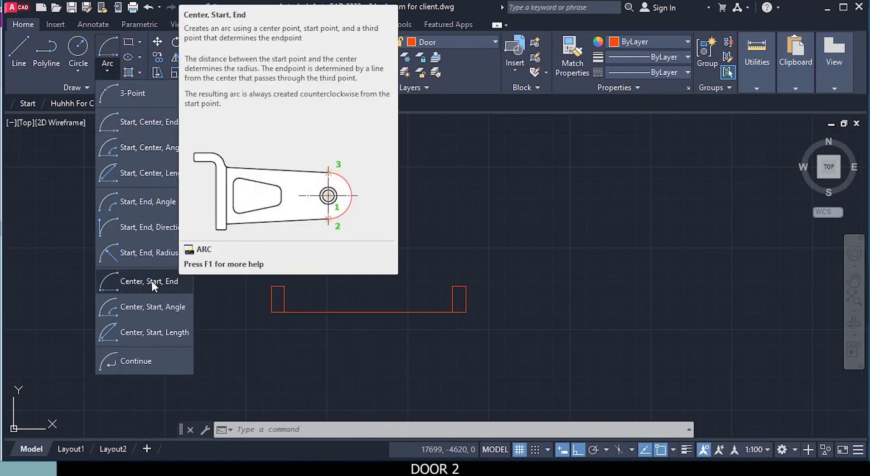
{"action": "left_click", "coordinate": [151, 281]}
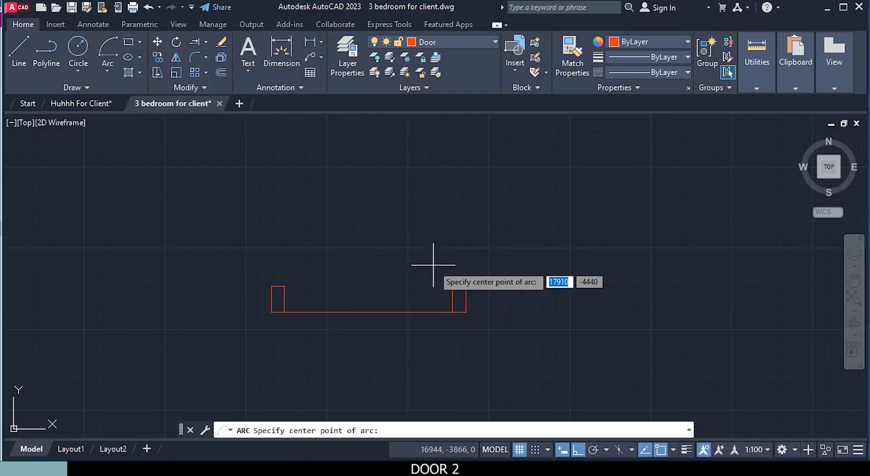
{"action": "left_click", "coordinate": [452, 286]}
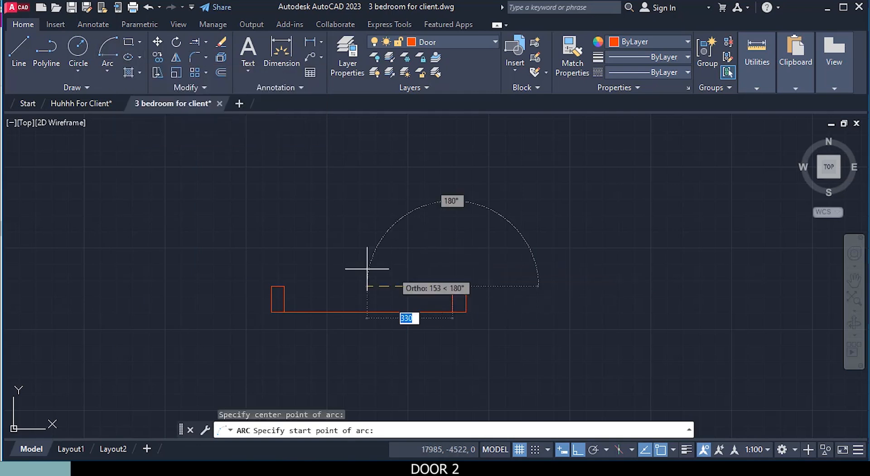
{"action": "left_click", "coordinate": [285, 286]}
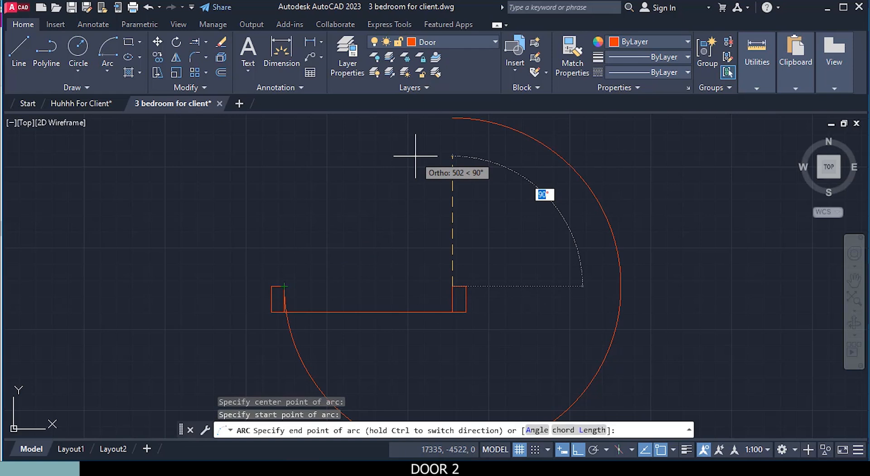
{"action": "key", "text": "ctrl"}
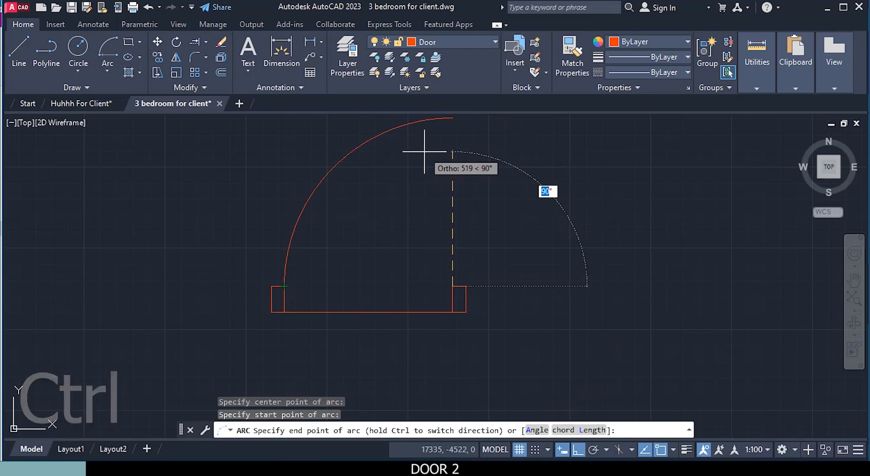
{"action": "left_click", "coordinate": [424, 150]}
Step: Draw a 50 by 650 mm door leaf rectangle from the swing arc's upper end down to the east jamb's top
{"action": "mouse_move", "coordinate": [431, 151]}
{"action": "middle_mouse_down"}
{"action": "mouse_move", "coordinate": [396, 243]}
{"action": "mouse_move", "coordinate": [385, 214]}
{"action": "middle_mouse_up"}
{"action": "left_click", "coordinate": [128, 41]}
{"action": "left_click", "coordinate": [393, 156]}
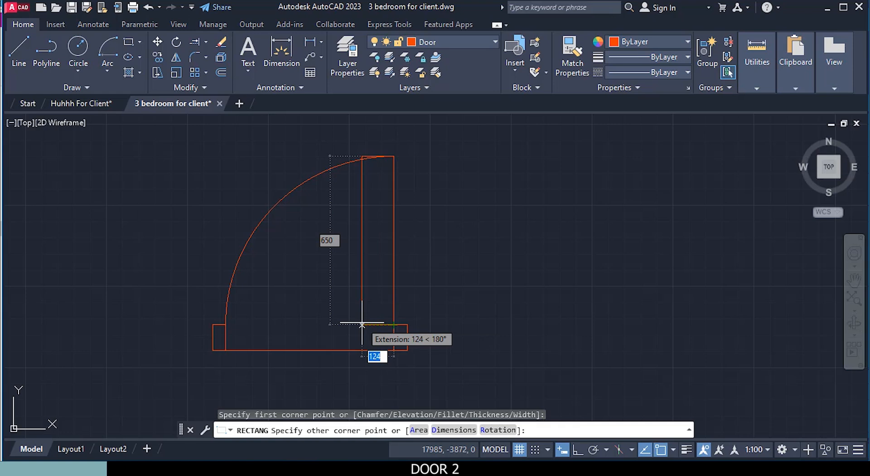
{"action": "type", "text": "50"}
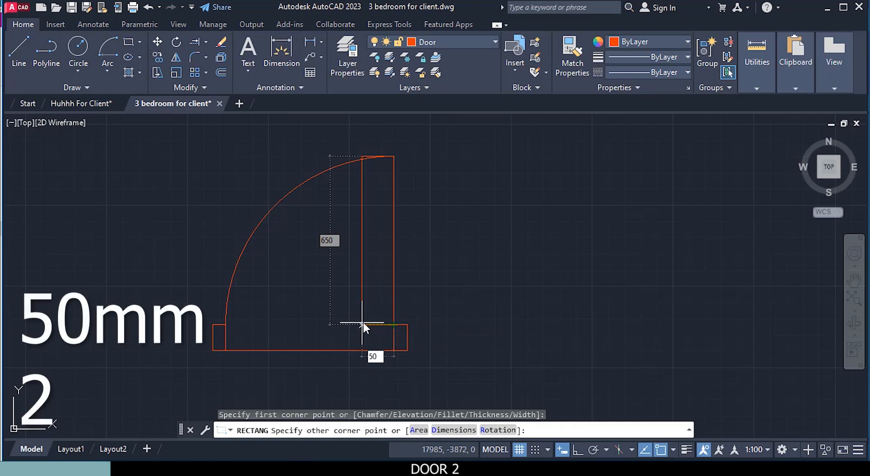
{"action": "key", "text": "Return"}
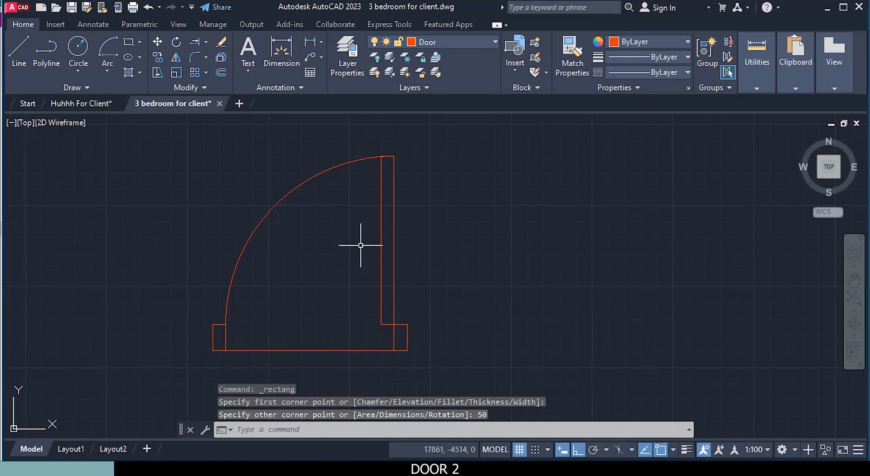
{"action": "scroll", "coordinate": [391, 137], "scroll_direction": "up", "scroll_amount": 10}
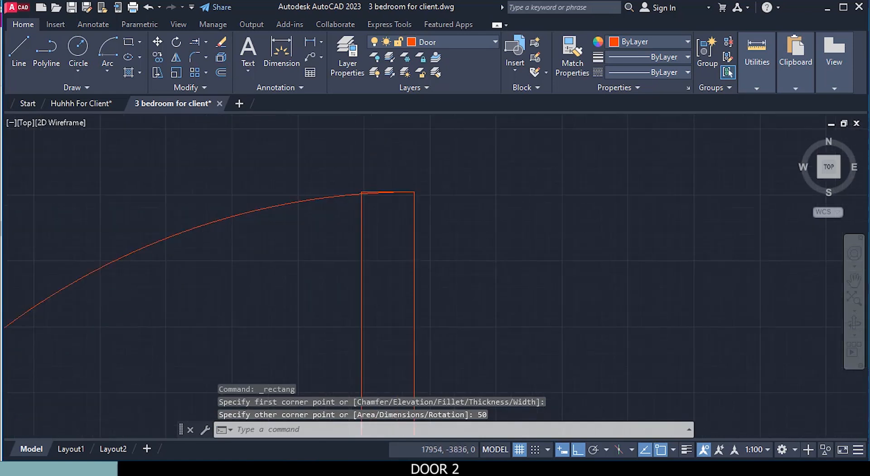
{"action": "scroll", "coordinate": [369, 226], "scroll_direction": "down", "scroll_amount": 10}
{"action": "middle_click_drag", "start_coordinate": [326, 301], "coordinate": [334, 259]}
{"action": "scroll", "coordinate": [337, 220], "scroll_direction": "down", "scroll_amount": 4}
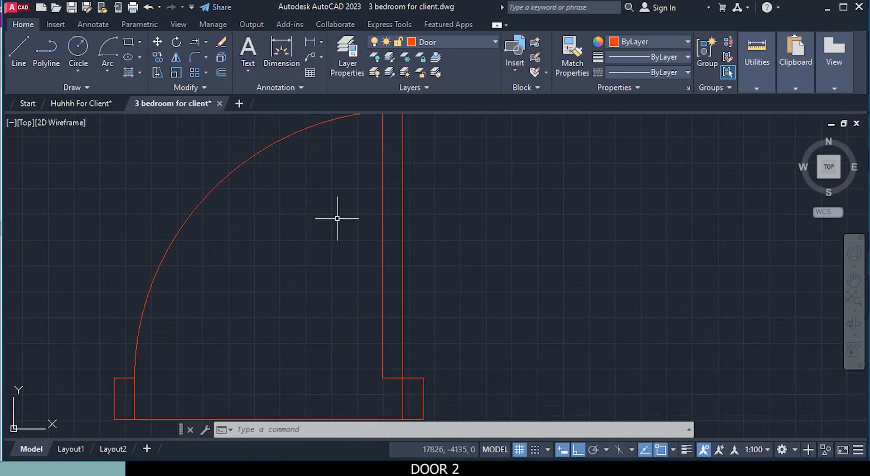
{"action": "middle_click_drag", "start_coordinate": [300, 317], "coordinate": [302, 281]}
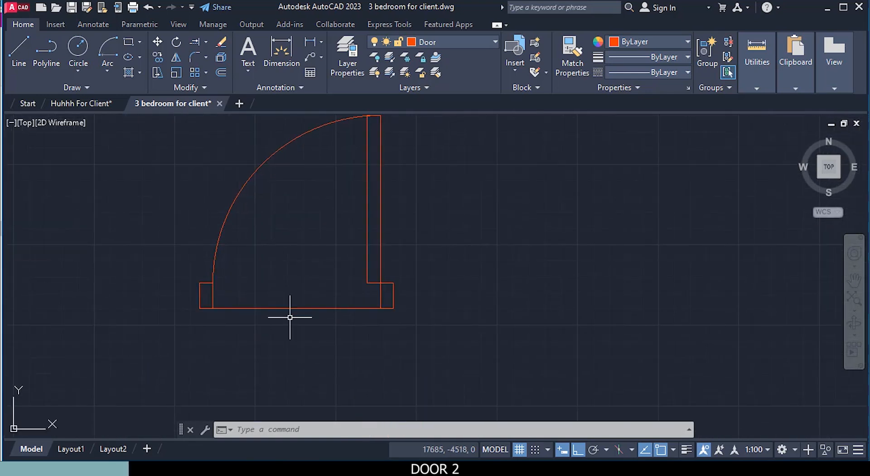
Step: Erase the 750 mm base line running between the two door jambs
{"action": "mouse_move", "coordinate": [294, 309]}
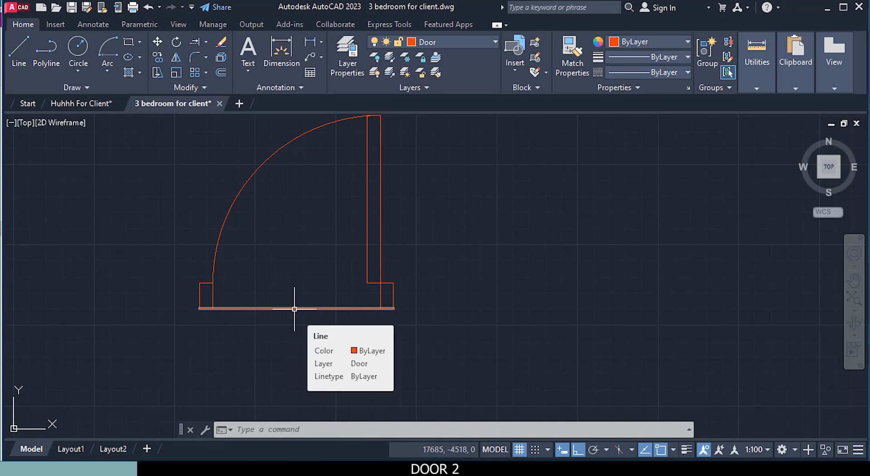
{"action": "left_click", "coordinate": [295, 309]}
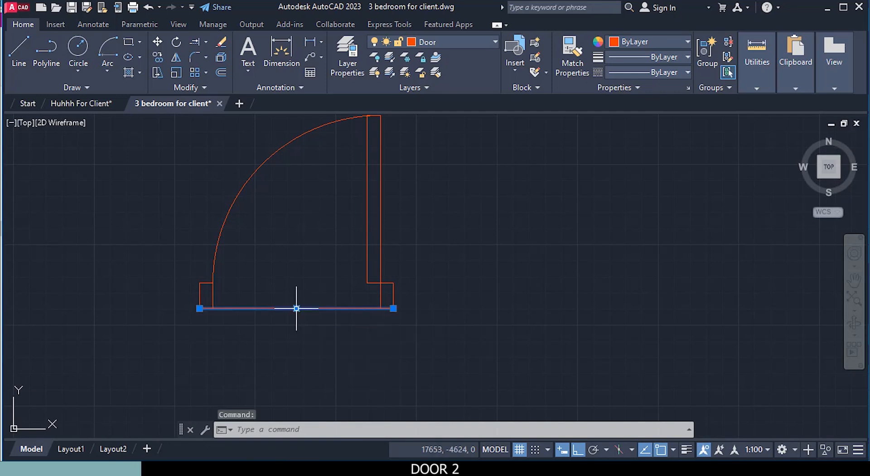
{"action": "key", "text": "Delete"}
{"action": "scroll", "coordinate": [296, 305], "scroll_direction": "down", "scroll_amount": 2}
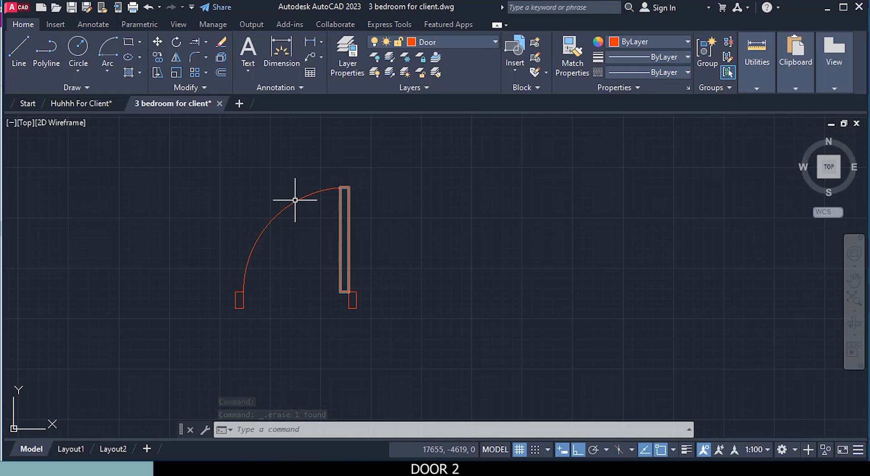
Step: Start a block definition named "Door 750mm" with its base point at the midpoint of the east jamb's outer edge
{"action": "left_click", "coordinate": [55, 24]}
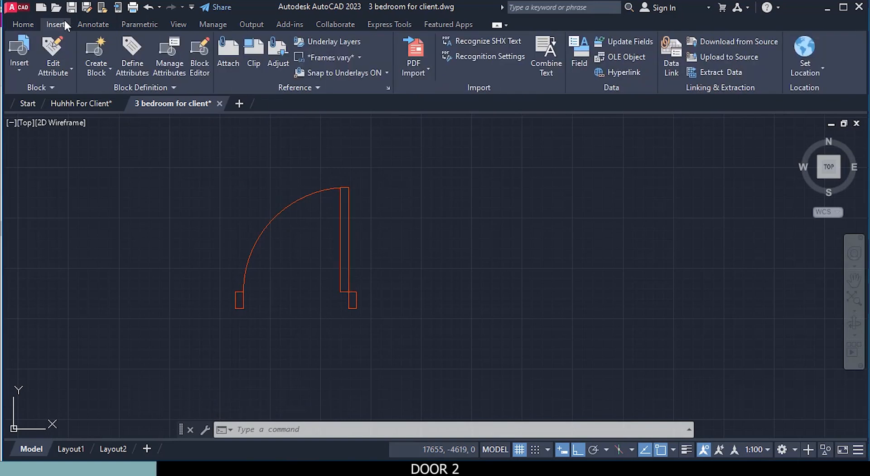
{"action": "left_click", "coordinate": [103, 51]}
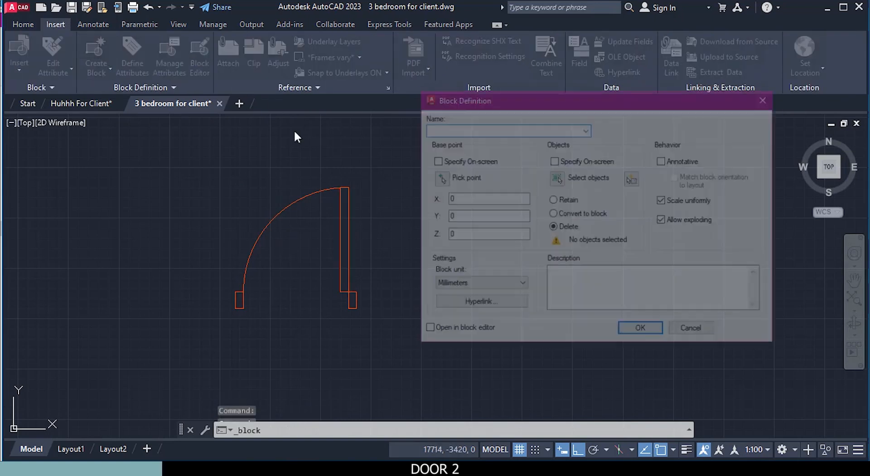
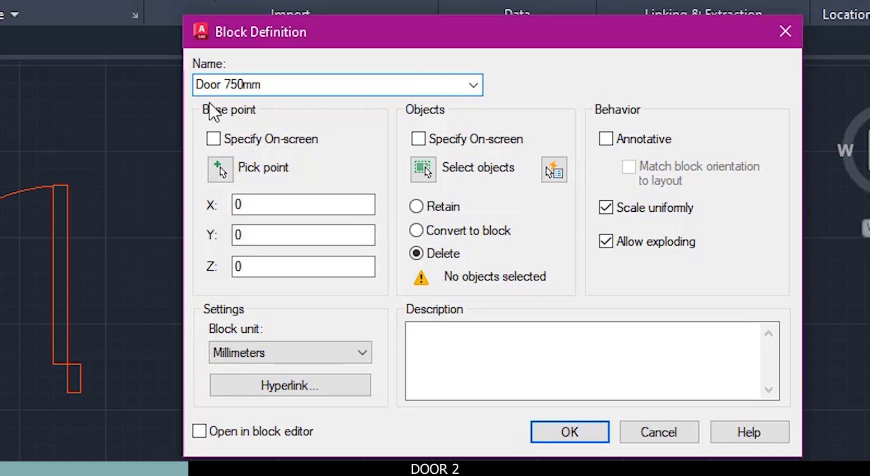
{"action": "left_click", "coordinate": [219, 167]}
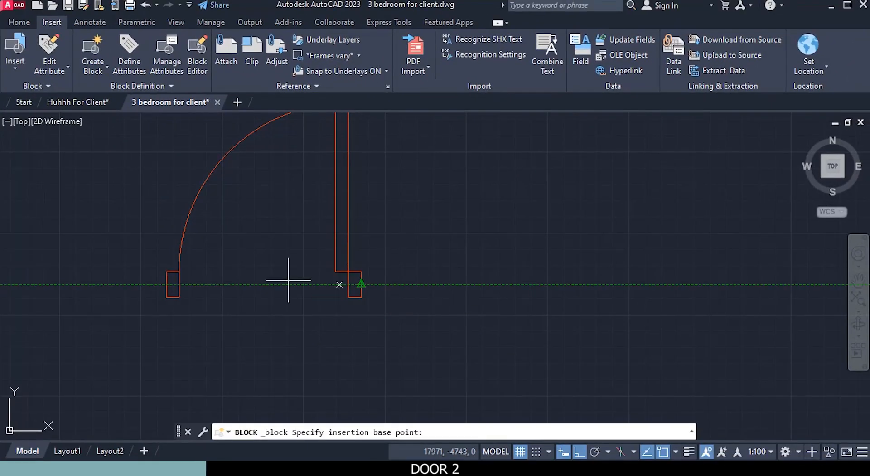
{"action": "scroll", "coordinate": [167, 290], "scroll_direction": "down", "scroll_amount": 5}
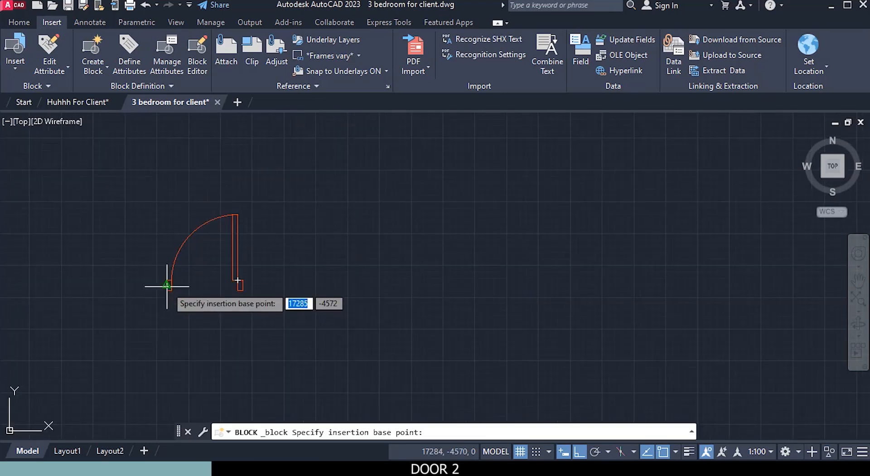
{"action": "scroll", "coordinate": [206, 306], "scroll_direction": "up", "scroll_amount": 4}
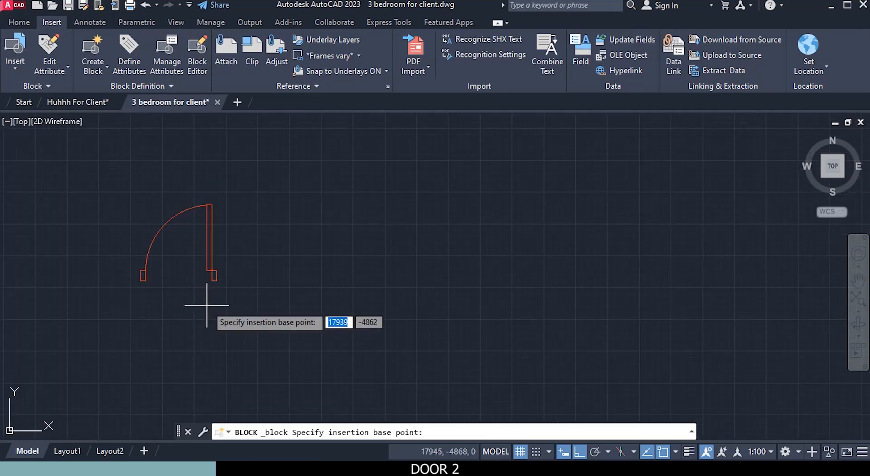
{"action": "scroll", "coordinate": [200, 272], "scroll_direction": "up", "scroll_amount": 2}
{"action": "middle_click_drag", "start_coordinate": [201, 264], "coordinate": [198, 314]}
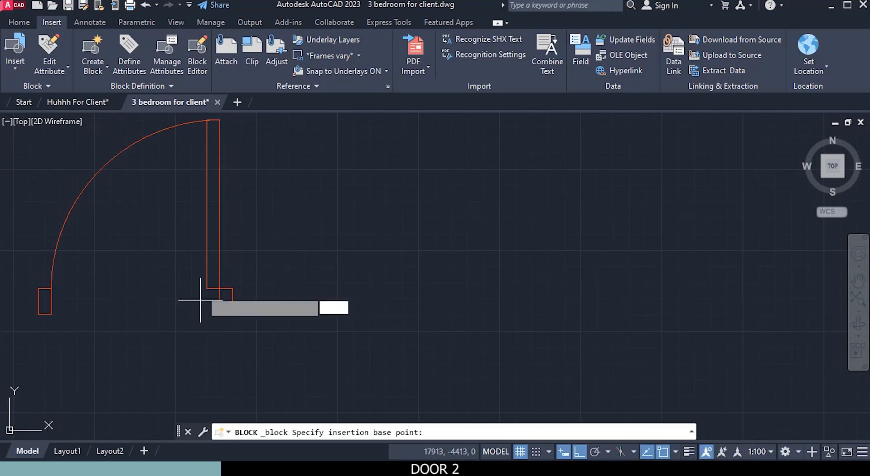
{"action": "left_click", "coordinate": [234, 300]}
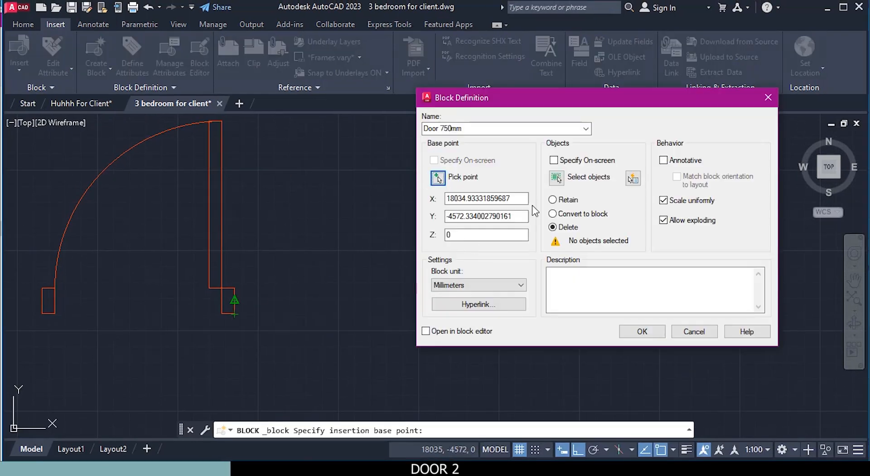
Step: Add the jambs, leaf and swing arc to the block definition and create it with the Convert to block option
{"action": "left_click", "coordinate": [556, 177]}
{"action": "scroll", "coordinate": [295, 327], "scroll_direction": "down", "scroll_amount": 1}
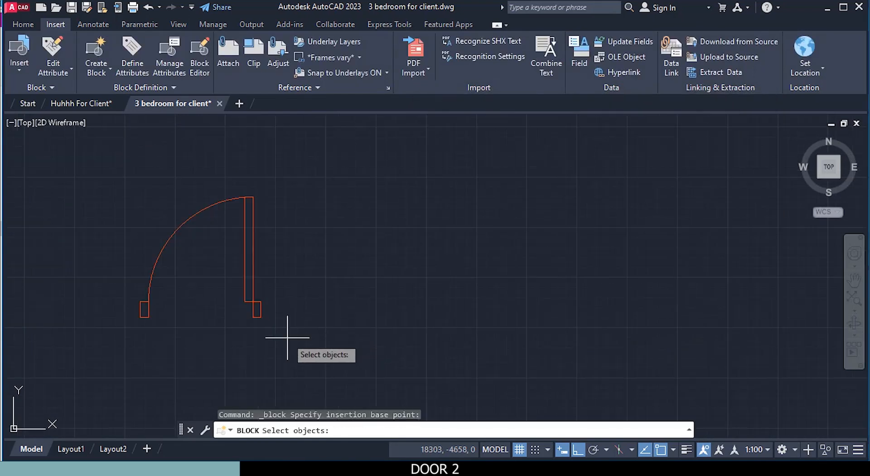
{"action": "left_click", "coordinate": [288, 338]}
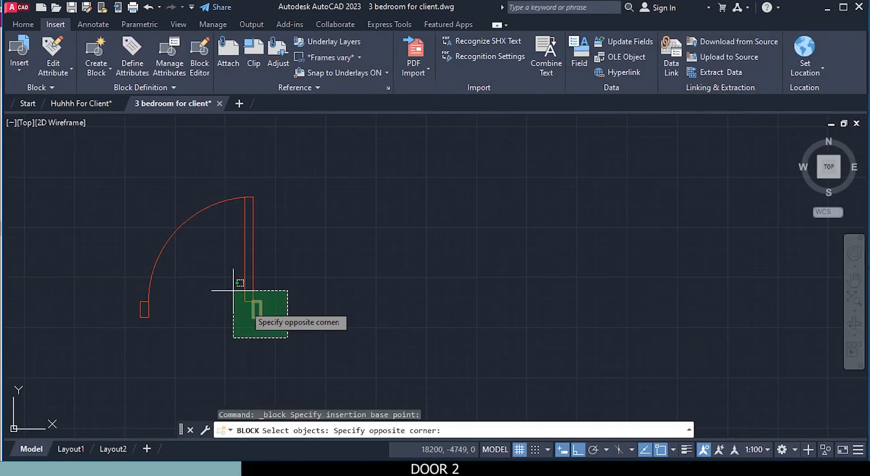
{"action": "left_click", "coordinate": [124, 187]}
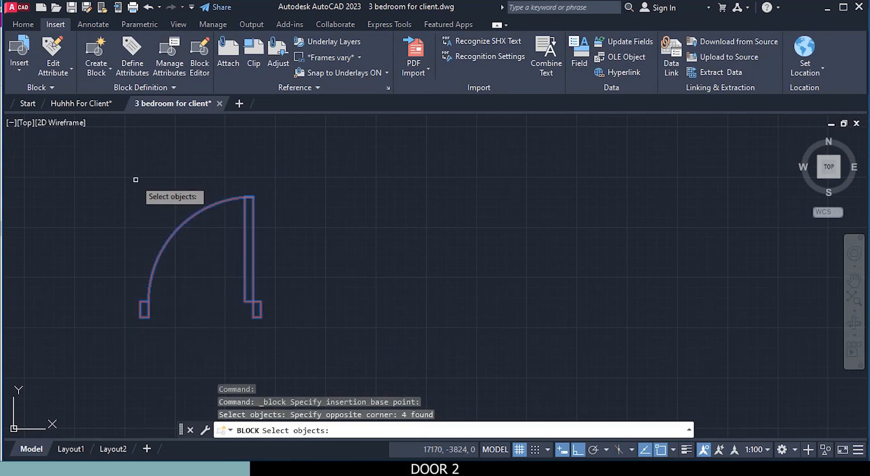
{"action": "key", "text": "Return"}
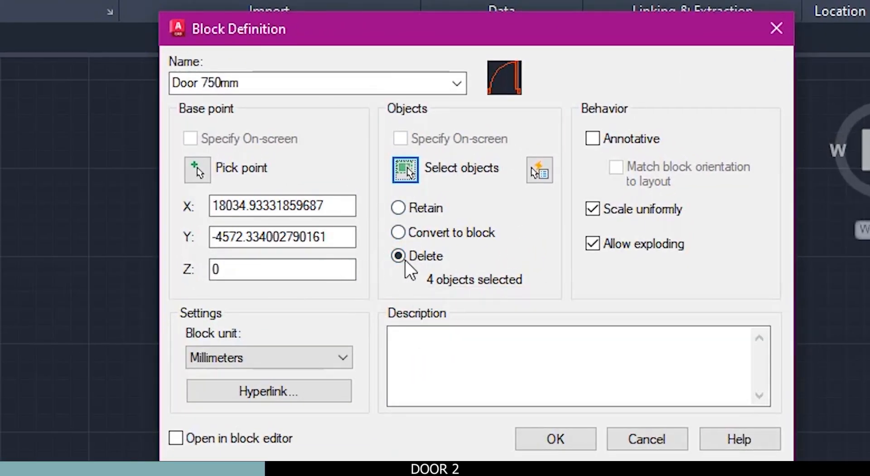
{"action": "left_click", "coordinate": [398, 233]}
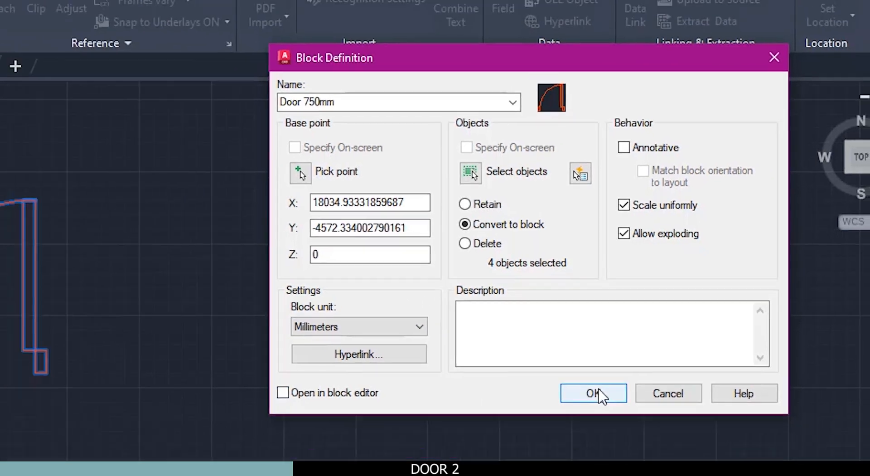
{"action": "left_click", "coordinate": [562, 431]}
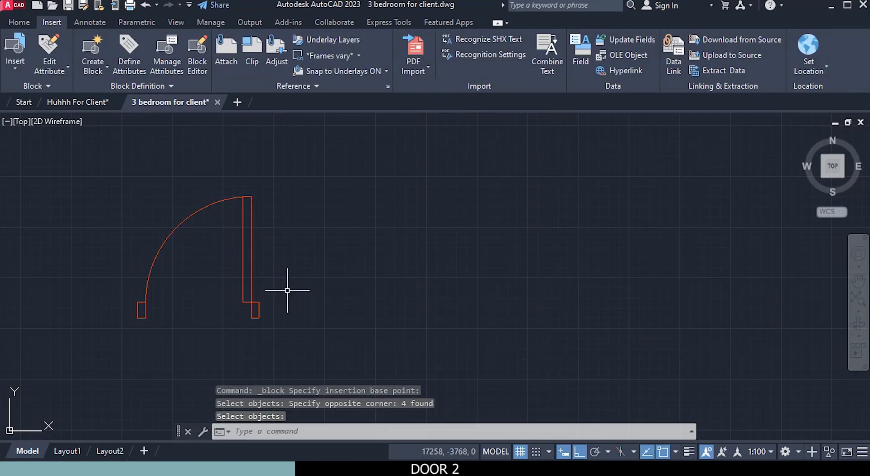
Step: Select the new 750 mm door to check that it behaves as a single block
{"action": "left_click", "coordinate": [17, 24]}
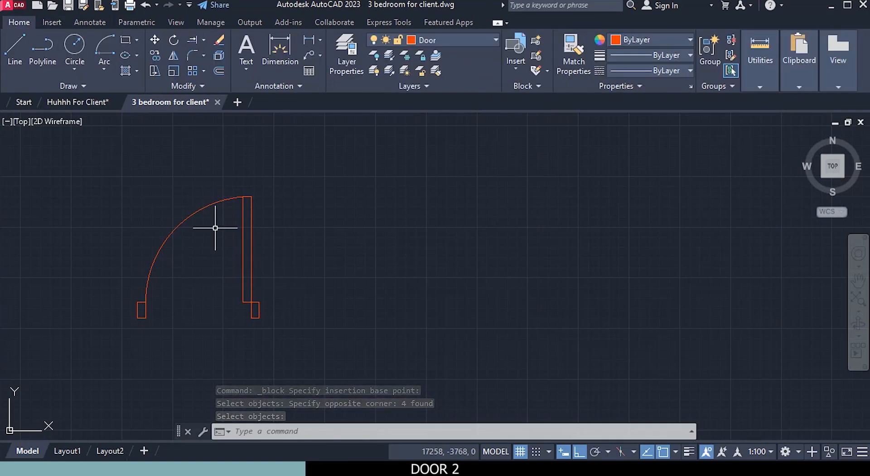
{"action": "left_click", "coordinate": [242, 224]}
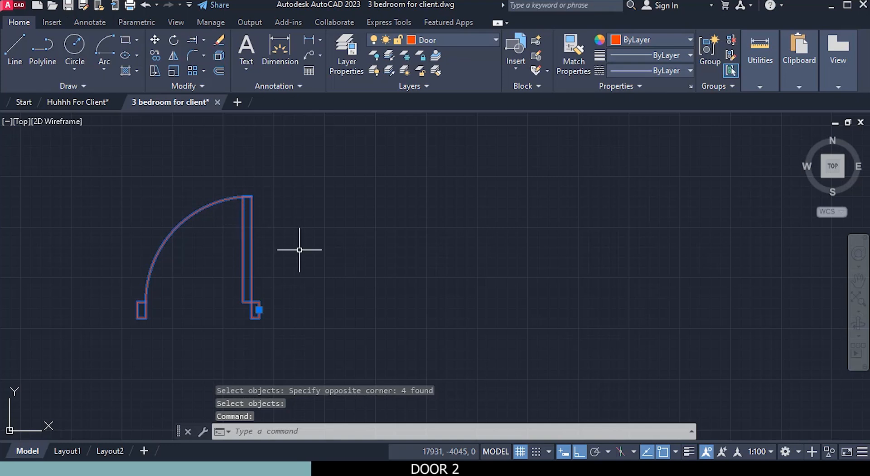
{"action": "scroll", "coordinate": [300, 249], "scroll_direction": "down", "scroll_amount": 2}
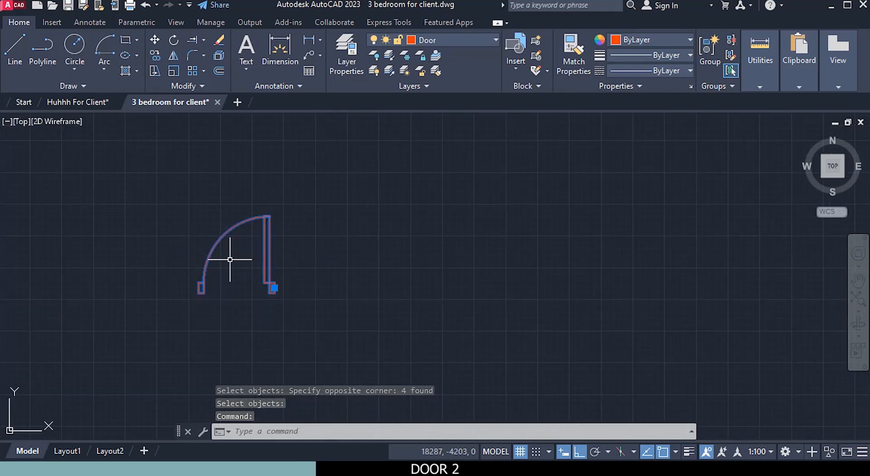
{"action": "scroll", "coordinate": [230, 259], "scroll_direction": "up", "scroll_amount": 2}
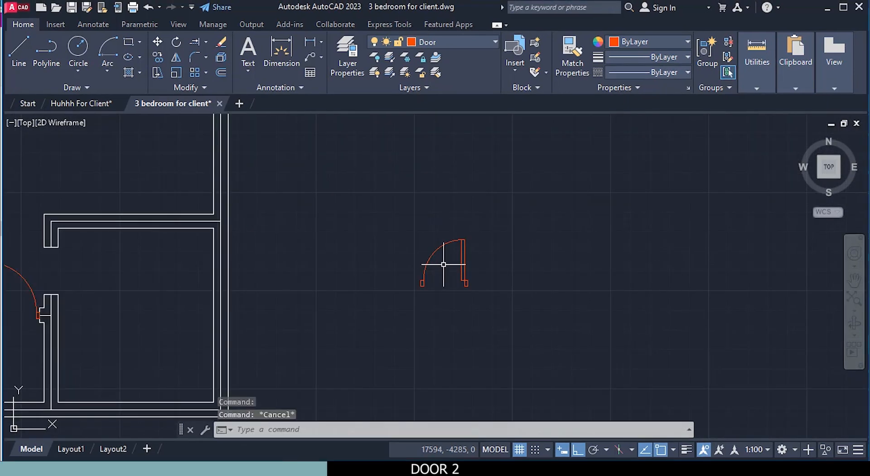
Step: With Ortho off, copy the 750 mm door from its east jamb's outer midpoint to the east end of the small west room's south wall opening
{"action": "left_click", "coordinate": [463, 256]}
{"action": "right_click", "coordinate": [497, 245]}
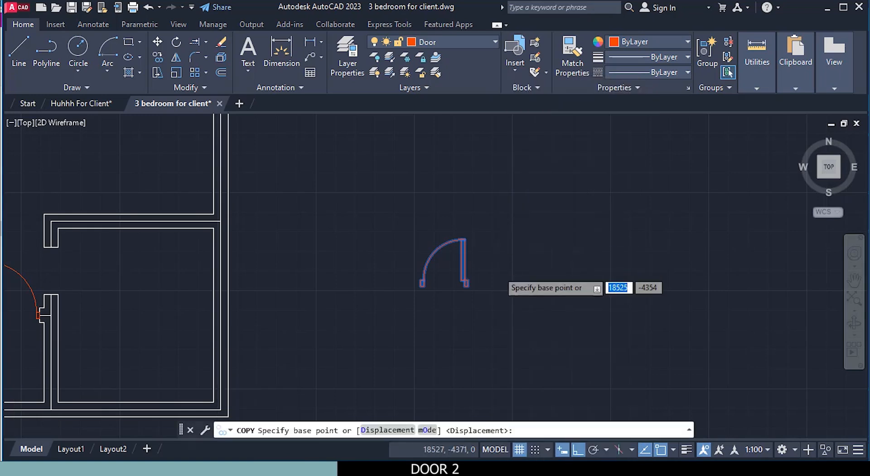
{"action": "scroll", "coordinate": [501, 261], "scroll_direction": "up", "scroll_amount": 10}
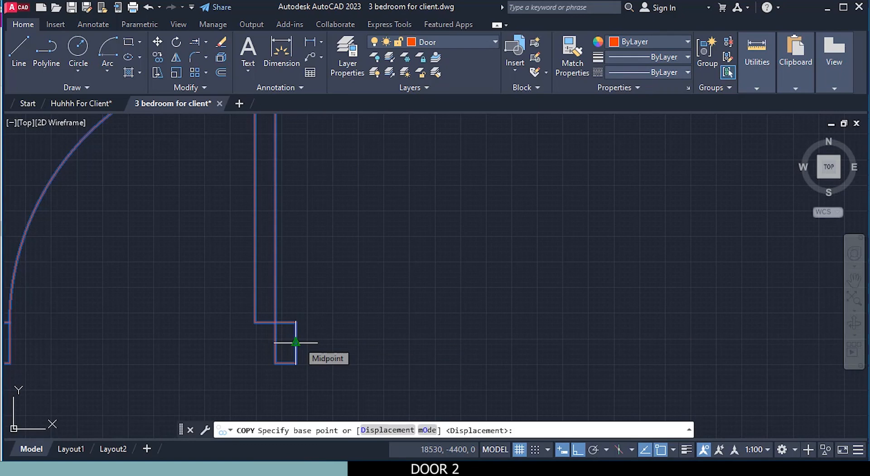
{"action": "left_click", "coordinate": [295, 342]}
{"action": "scroll", "coordinate": [369, 335], "scroll_direction": "down", "scroll_amount": 5}
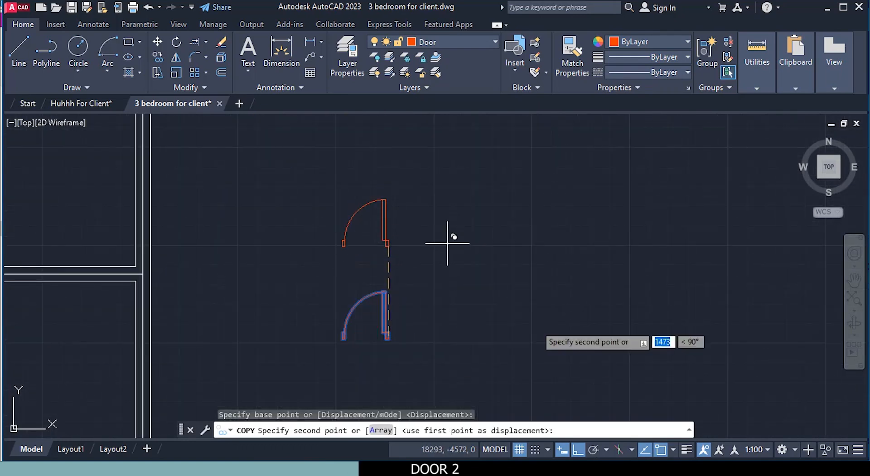
{"action": "left_click", "coordinate": [578, 449]}
{"action": "scroll", "coordinate": [258, 281], "scroll_direction": "down", "scroll_amount": 6}
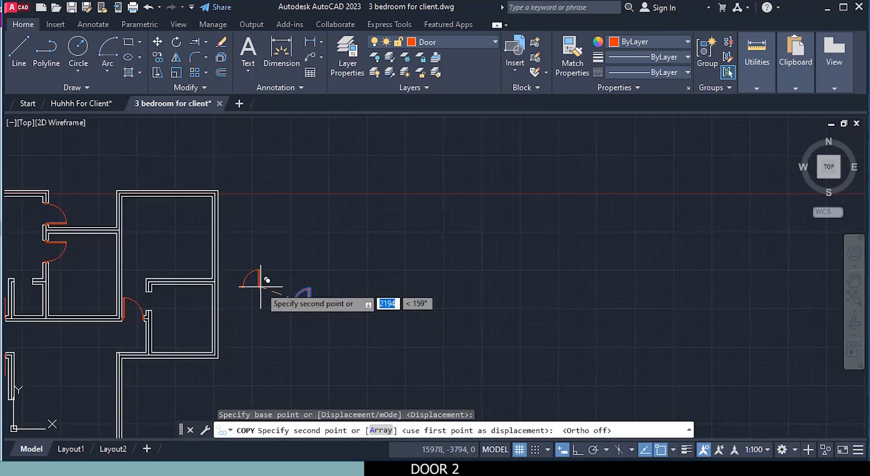
{"action": "scroll", "coordinate": [164, 310], "scroll_direction": "up", "scroll_amount": 7}
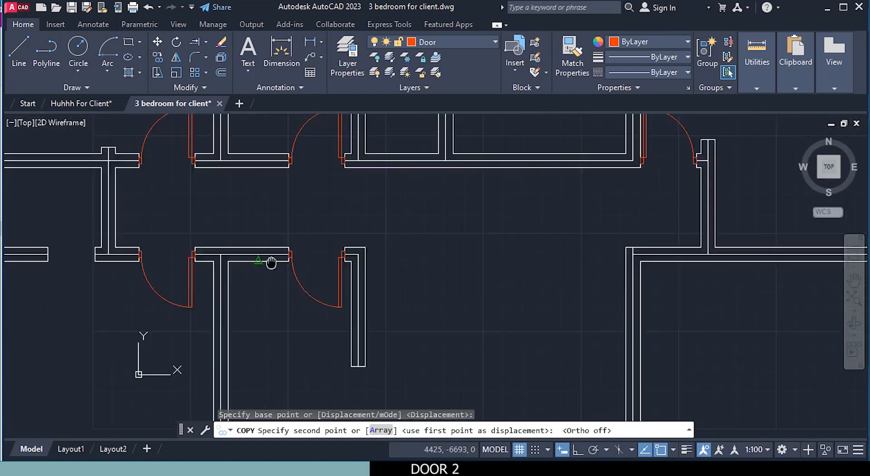
{"action": "scroll", "coordinate": [243, 214], "scroll_direction": "up", "scroll_amount": 3}
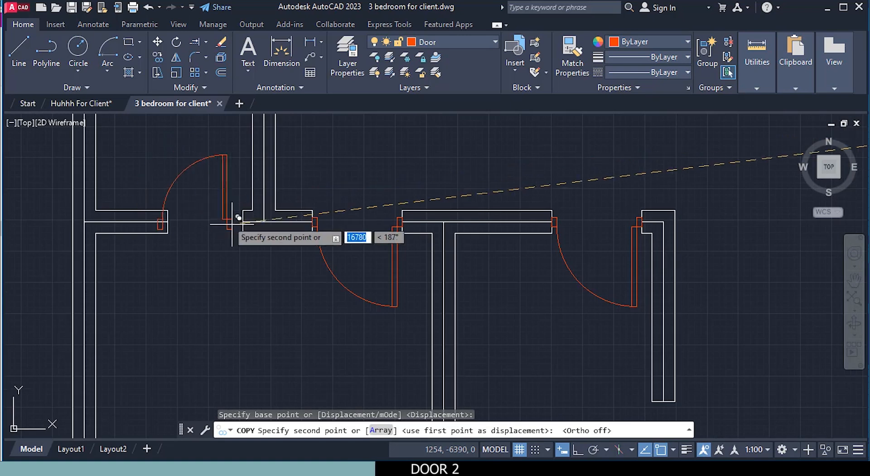
{"action": "left_click", "coordinate": [243, 222]}
Step: Place another door copy at the lower wall end of the east opening in the next small west room to the north
{"action": "scroll", "coordinate": [313, 197], "scroll_direction": "down", "scroll_amount": 4}
{"action": "middle_click_drag", "start_coordinate": [313, 201], "coordinate": [277, 297]}
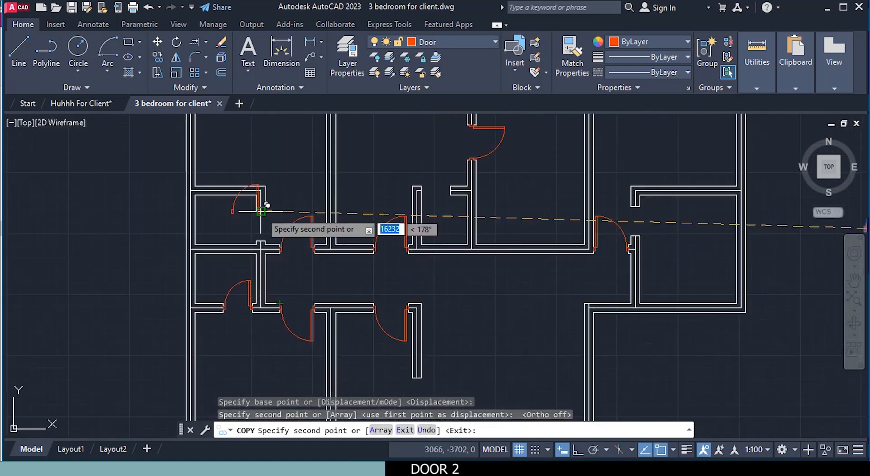
{"action": "scroll", "coordinate": [262, 210], "scroll_direction": "up", "scroll_amount": 6}
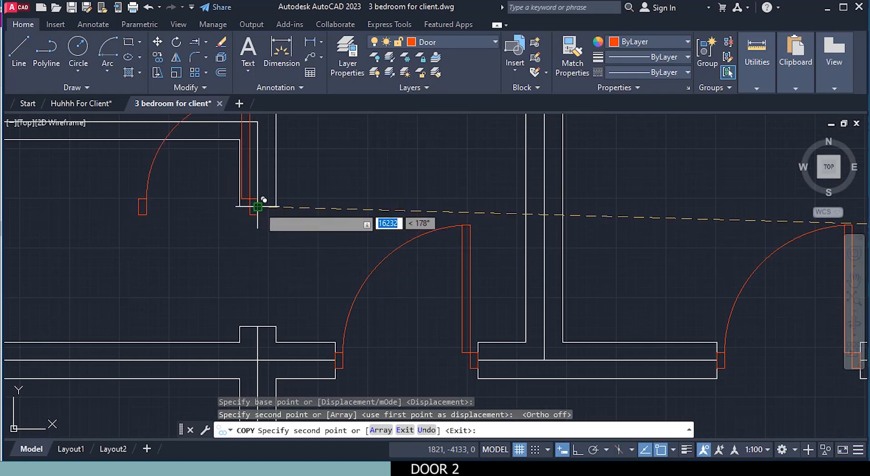
{"action": "left_click", "coordinate": [257, 325]}
Step: Place a door copy at the upper wall end of the east opening in the small southwest room, on the wall centreline
{"action": "scroll", "coordinate": [400, 320], "scroll_direction": "down", "scroll_amount": 8}
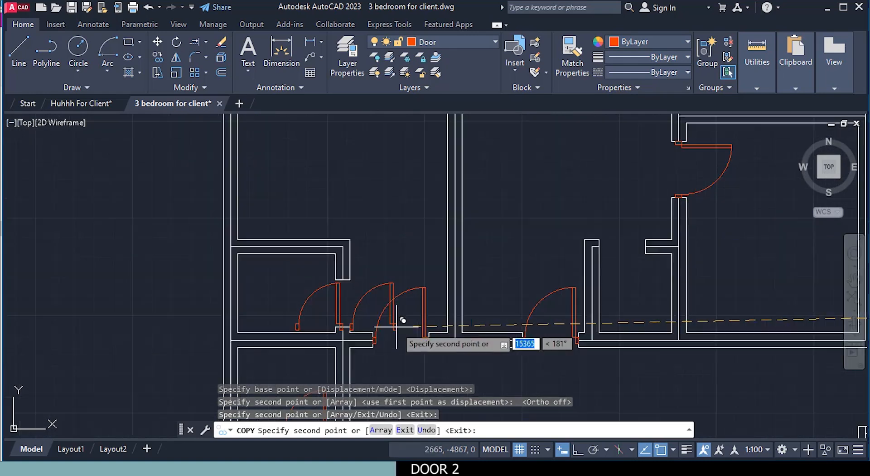
{"action": "middle_click_drag", "start_coordinate": [452, 325], "coordinate": [278, 146]}
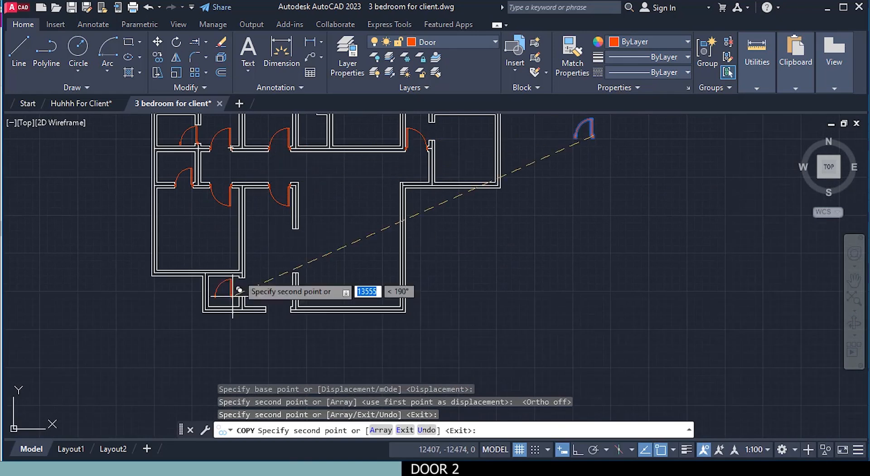
{"action": "scroll", "coordinate": [233, 297], "scroll_direction": "up", "scroll_amount": 6}
{"action": "scroll", "coordinate": [246, 247], "scroll_direction": "up", "scroll_amount": 2}
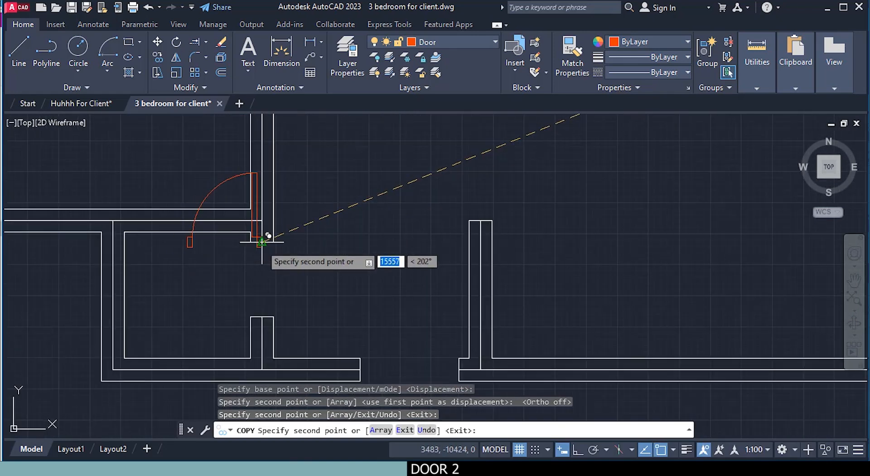
{"action": "scroll", "coordinate": [262, 241], "scroll_direction": "up", "scroll_amount": 6}
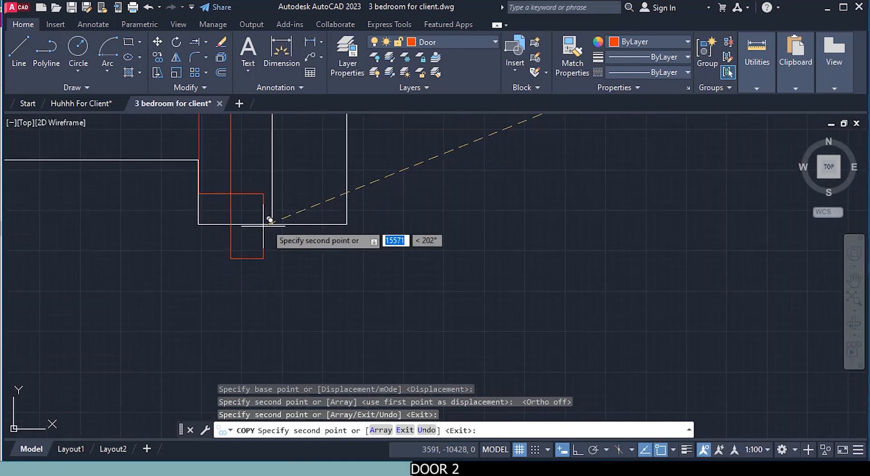
{"action": "left_click", "coordinate": [272, 226]}
Step: Place a door copy at the upper wall end of the west opening in the small east room, on the wall centreline
{"action": "scroll", "coordinate": [272, 230], "scroll_direction": "down", "scroll_amount": 10}
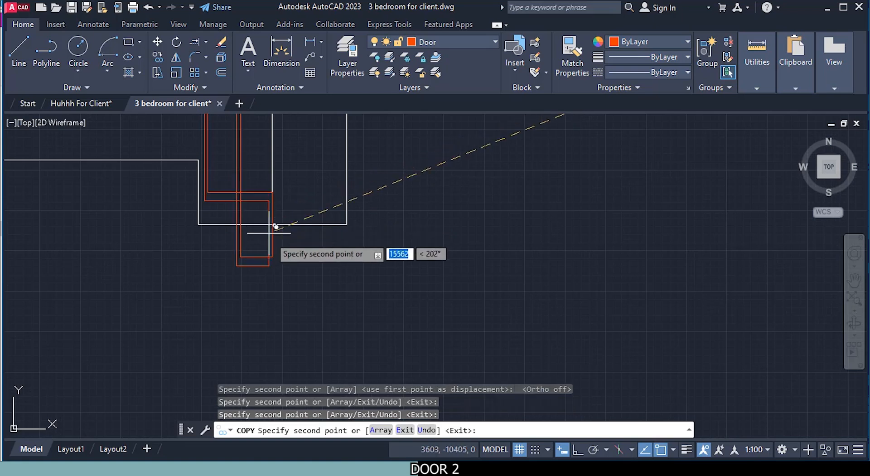
{"action": "middle_click_drag", "start_coordinate": [514, 212], "coordinate": [359, 374]}
{"action": "scroll", "coordinate": [446, 228], "scroll_direction": "up", "scroll_amount": 2}
{"action": "scroll", "coordinate": [446, 228], "scroll_direction": "up", "scroll_amount": 6}
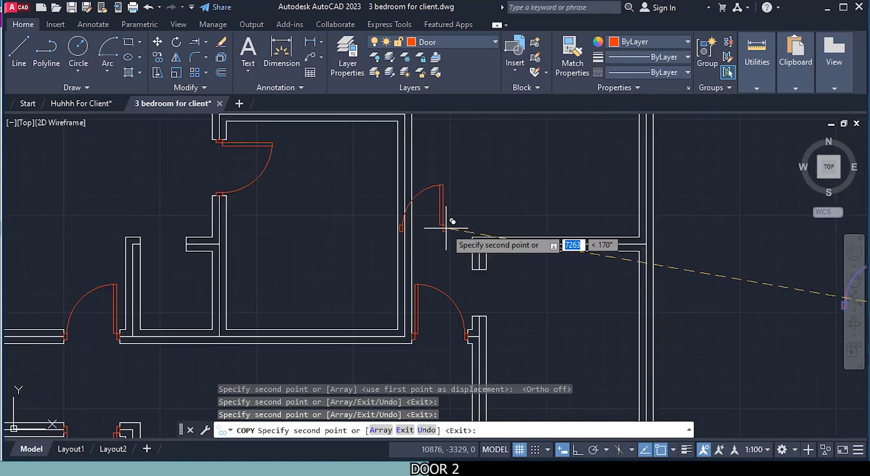
{"action": "middle_click_drag", "start_coordinate": [524, 354], "coordinate": [488, 285]}
{"action": "scroll", "coordinate": [491, 272], "scroll_direction": "down", "scroll_amount": 2}
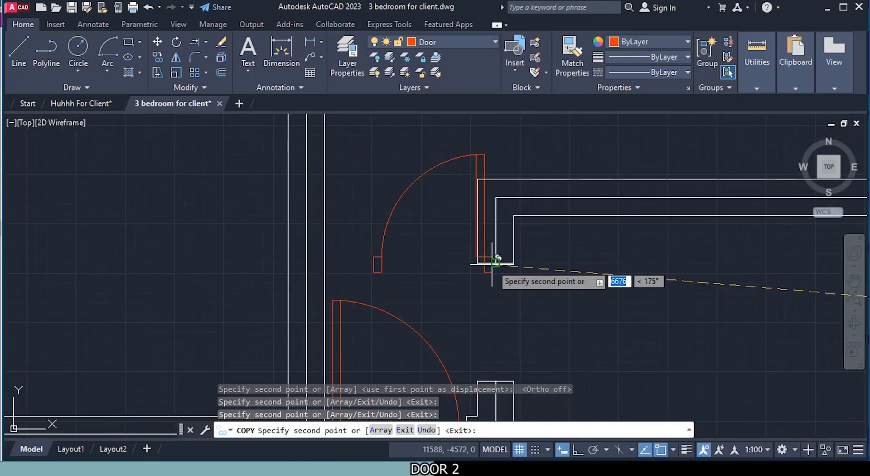
Step: Place a final door copy at the east wall end of the north opening in the small central store room and finish copying
{"action": "scroll", "coordinate": [466, 272], "scroll_direction": "down", "scroll_amount": 6}
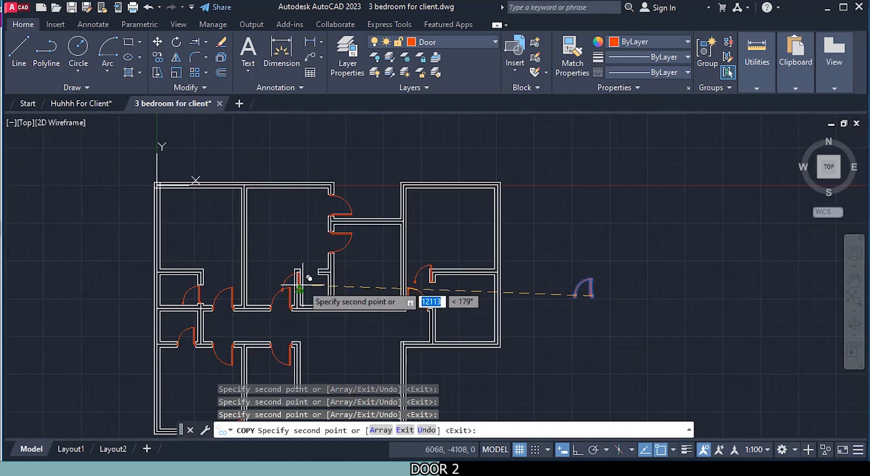
{"action": "scroll", "coordinate": [301, 271], "scroll_direction": "up", "scroll_amount": 8}
{"action": "scroll", "coordinate": [287, 214], "scroll_direction": "up", "scroll_amount": 2}
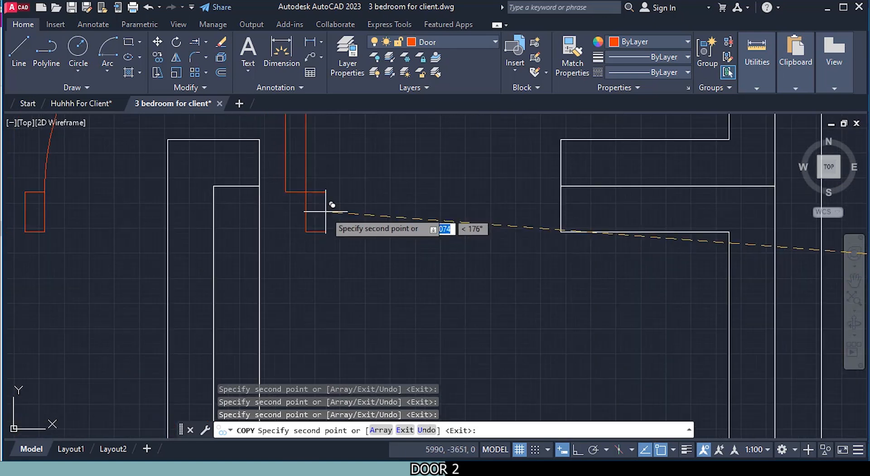
{"action": "scroll", "coordinate": [508, 235], "scroll_direction": "down", "scroll_amount": 5}
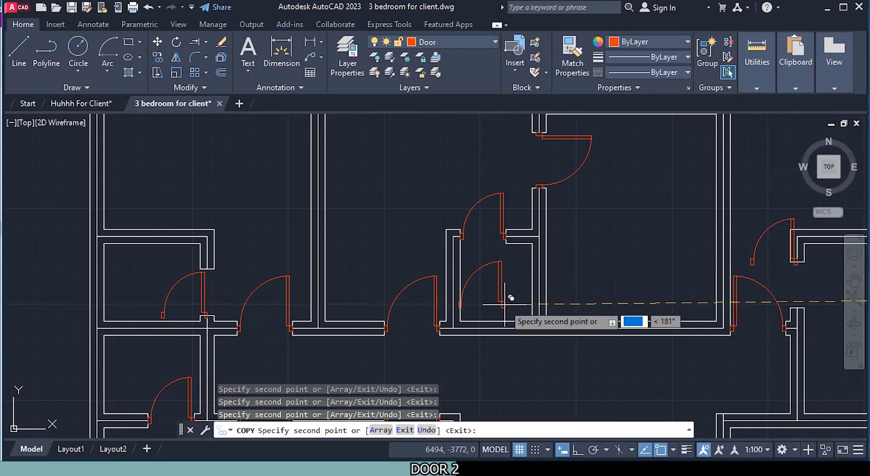
{"action": "key", "text": "Escape"}
{"action": "scroll", "coordinate": [507, 302], "scroll_direction": "down", "scroll_amount": 4}
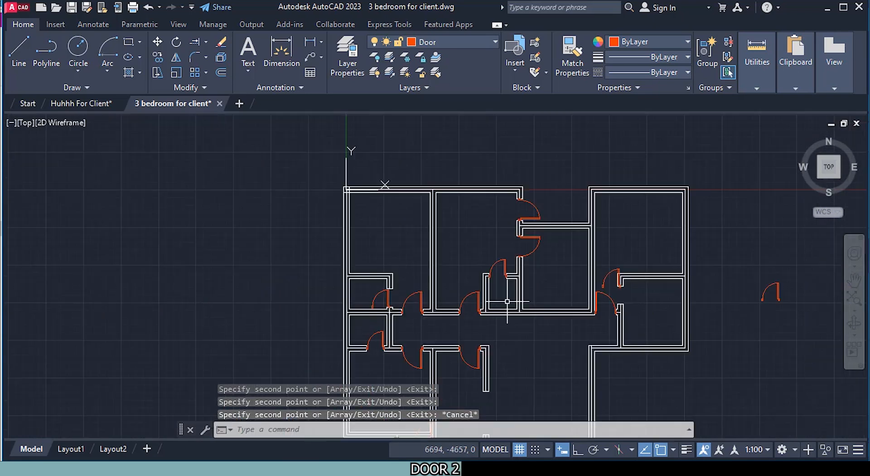
Step: Check the placed door copies across the plan, including the one at the east opening of the northern small west room
{"action": "middle_click_drag", "start_coordinate": [505, 296], "coordinate": [488, 219]}
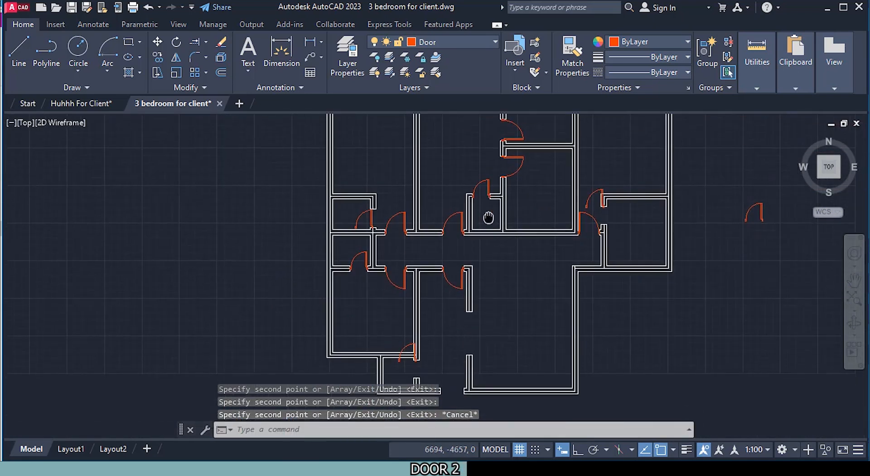
{"action": "scroll", "coordinate": [485, 256], "scroll_direction": "down", "scroll_amount": 2}
{"action": "scroll", "coordinate": [424, 255], "scroll_direction": "up", "scroll_amount": 6}
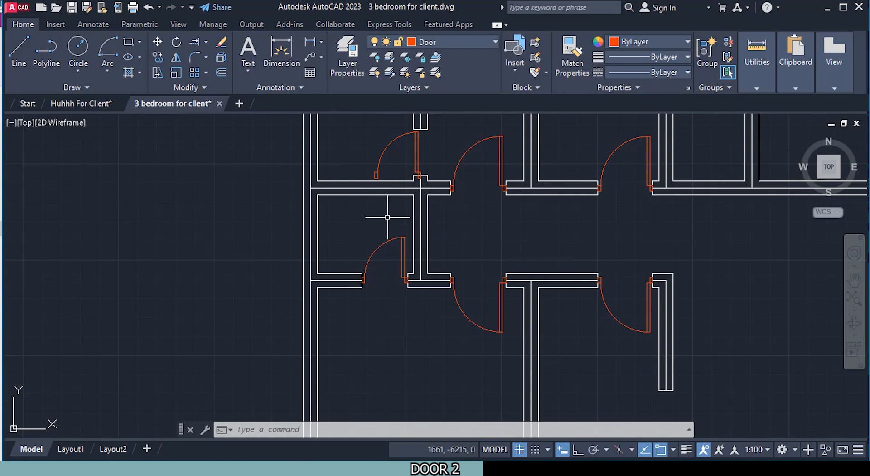
{"action": "middle_click_drag", "start_coordinate": [412, 224], "coordinate": [367, 338]}
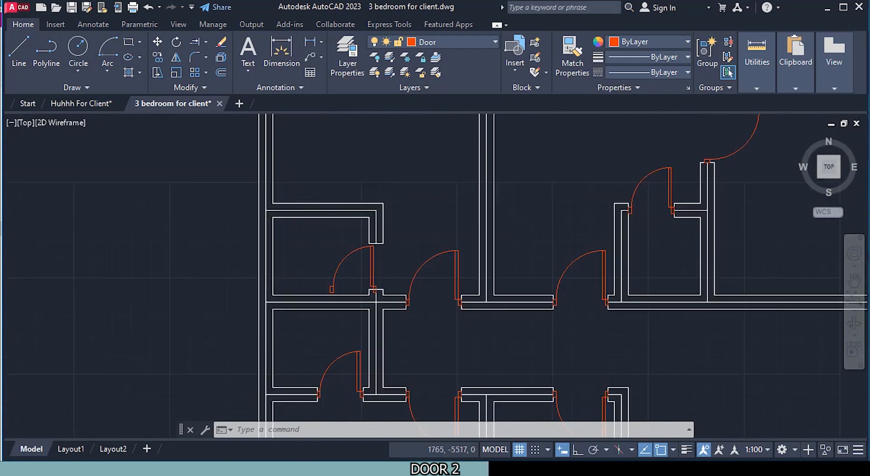
{"action": "scroll", "coordinate": [383, 268], "scroll_direction": "up", "scroll_amount": 2}
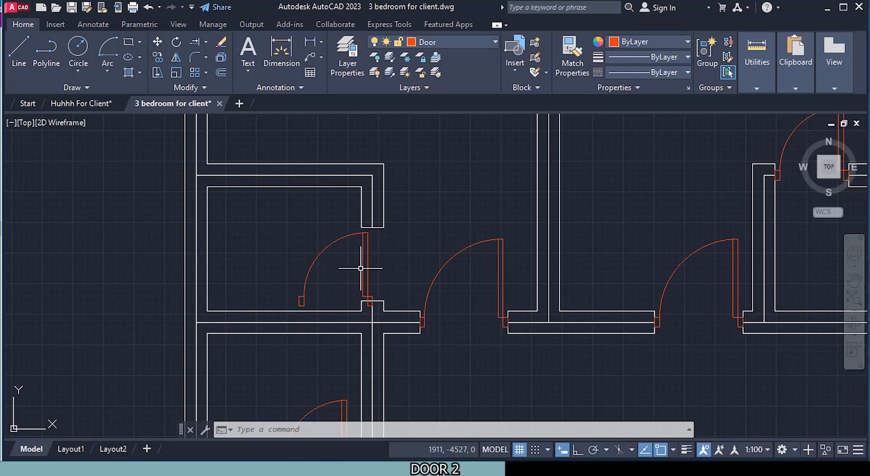
{"action": "scroll", "coordinate": [336, 303], "scroll_direction": "up", "scroll_amount": 2}
{"action": "scroll", "coordinate": [335, 301], "scroll_direction": "up", "scroll_amount": 2}
{"action": "scroll", "coordinate": [334, 282], "scroll_direction": "down", "scroll_amount": 2}
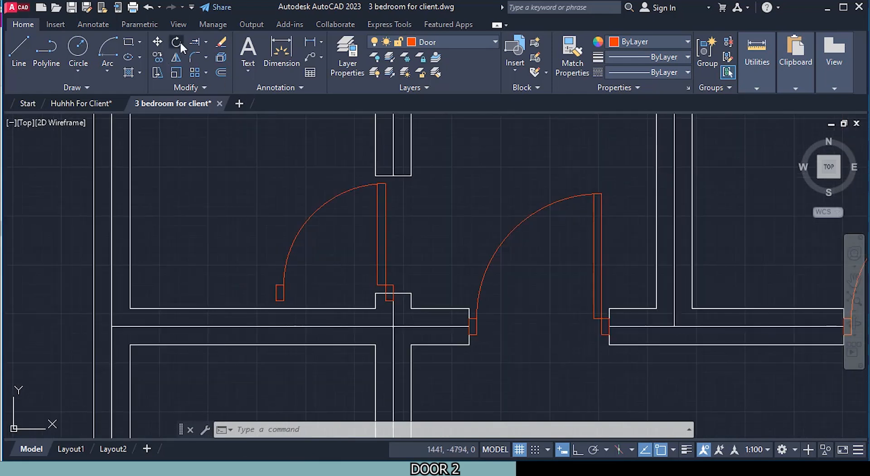
{"action": "type", "text": "ro"}
{"action": "key", "text": "Return"}
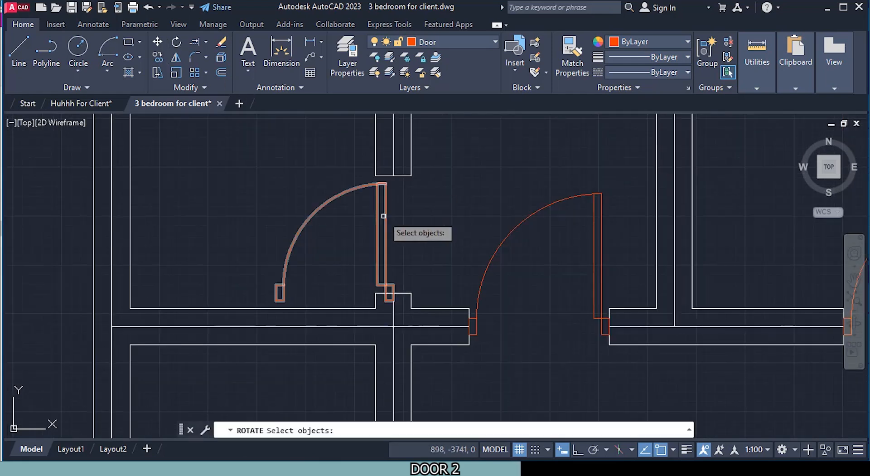
{"action": "left_click", "coordinate": [383, 216]}
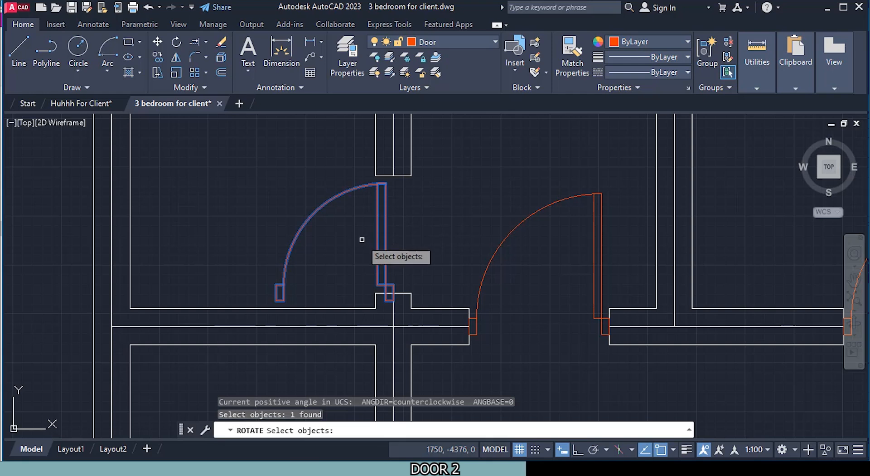
{"action": "key", "text": "Return"}
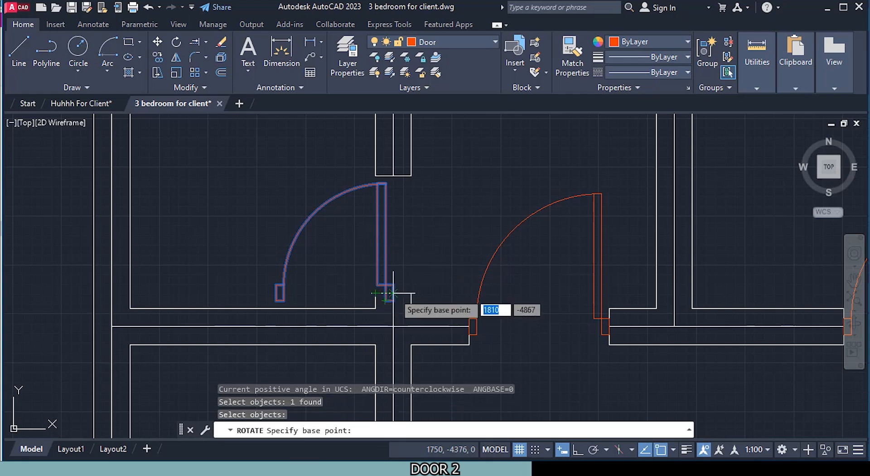
{"action": "left_click", "coordinate": [393, 292]}
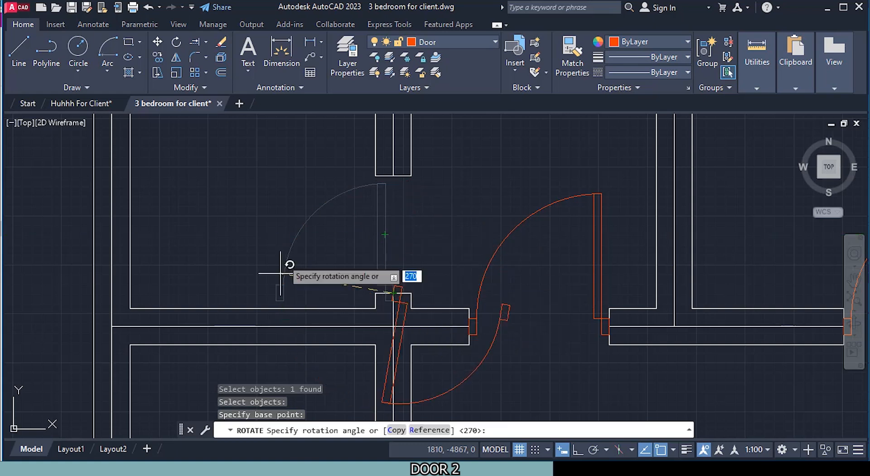
{"action": "key", "text": "Escape"}
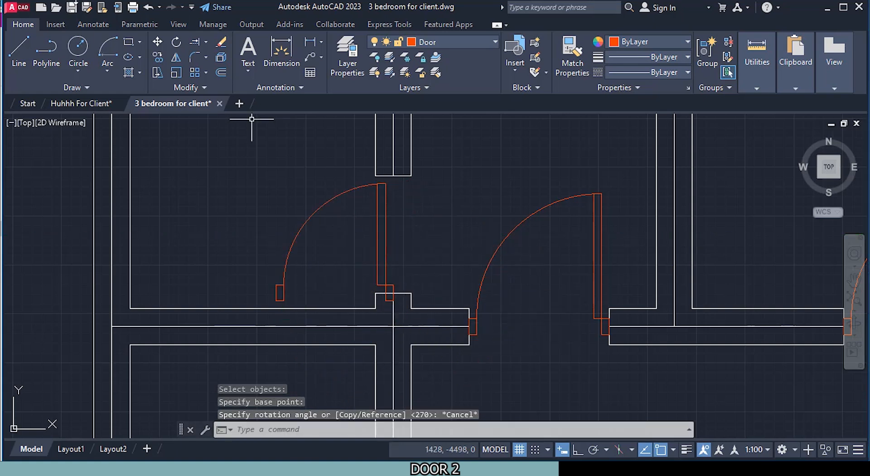
Step: With polar tracking on, mirror the northern small west room's door about a 135° diagonal through its east jamb's outer midpoint, erasing the source
{"action": "left_click", "coordinate": [378, 227]}
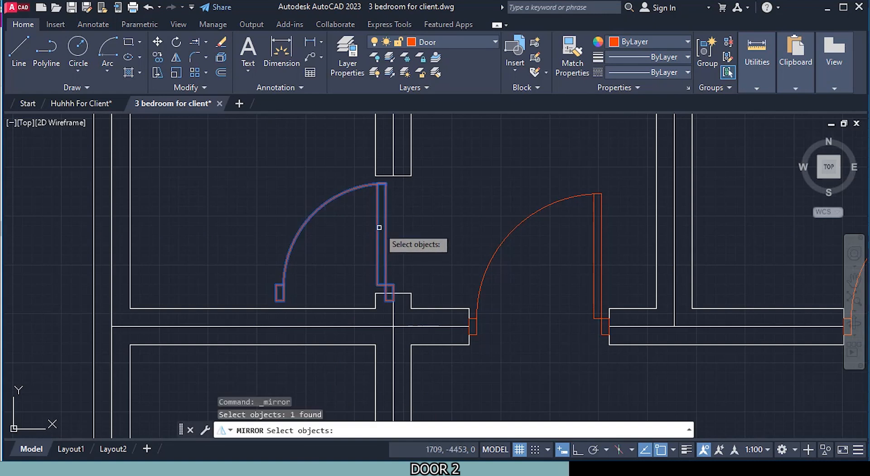
{"action": "key", "text": "Return"}
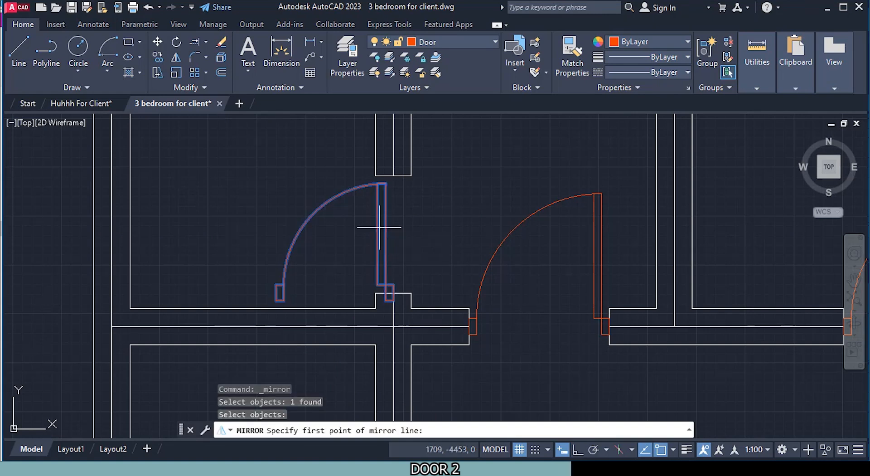
{"action": "left_click", "coordinate": [391, 291]}
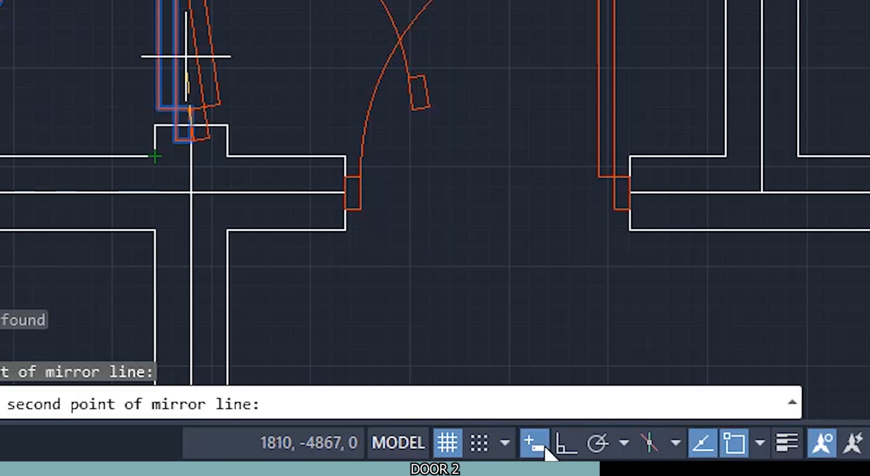
{"action": "left_click", "coordinate": [596, 442]}
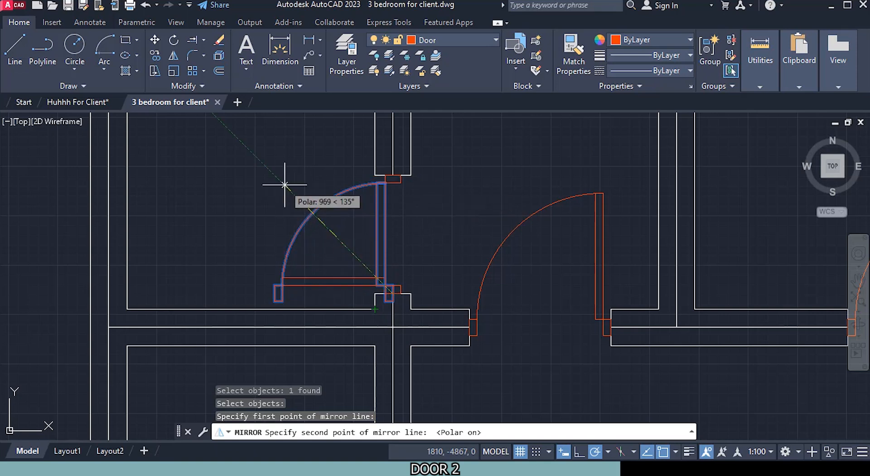
{"action": "left_click", "coordinate": [489, 393]}
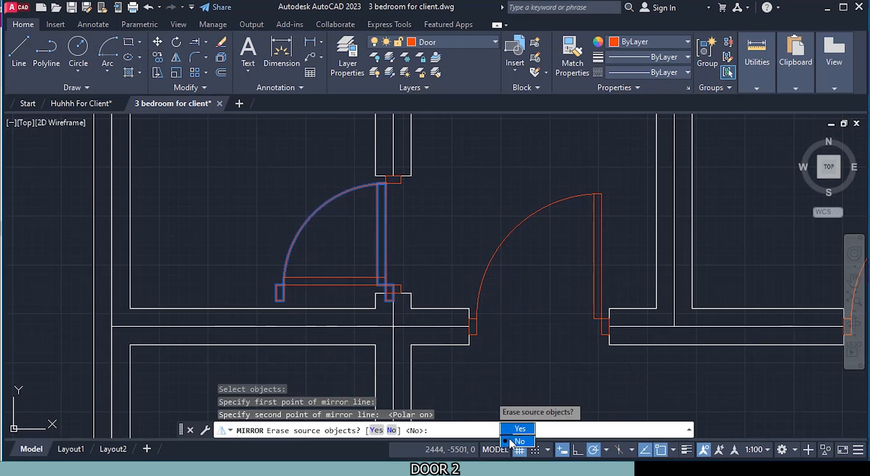
{"action": "left_click", "coordinate": [516, 429]}
{"action": "scroll", "coordinate": [403, 246], "scroll_direction": "down", "scroll_amount": 4}
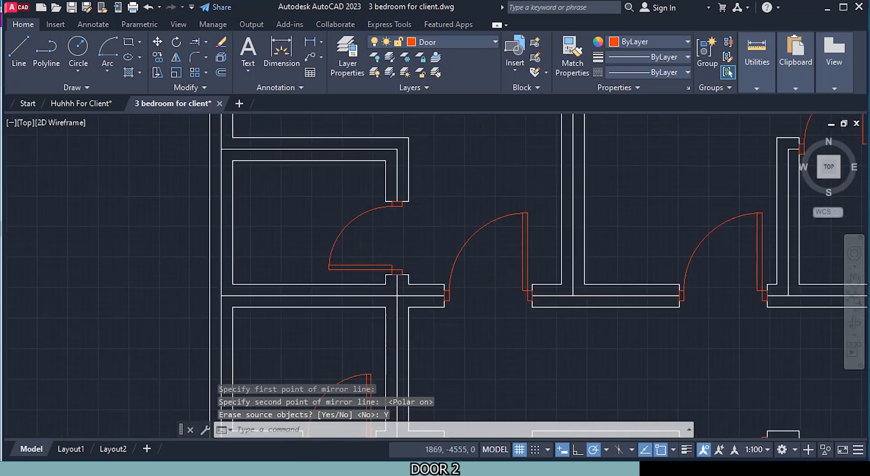
Step: Compare the store room's door with the STORE door in the Huhhh For Client reference drawing, and return to the 3 bedroom for client drawing
{"action": "mouse_move", "coordinate": [455, 319]}
{"action": "middle_mouse_down"}
{"action": "mouse_move", "coordinate": [378, 290]}
{"action": "mouse_move", "coordinate": [447, 289]}
{"action": "middle_mouse_up"}
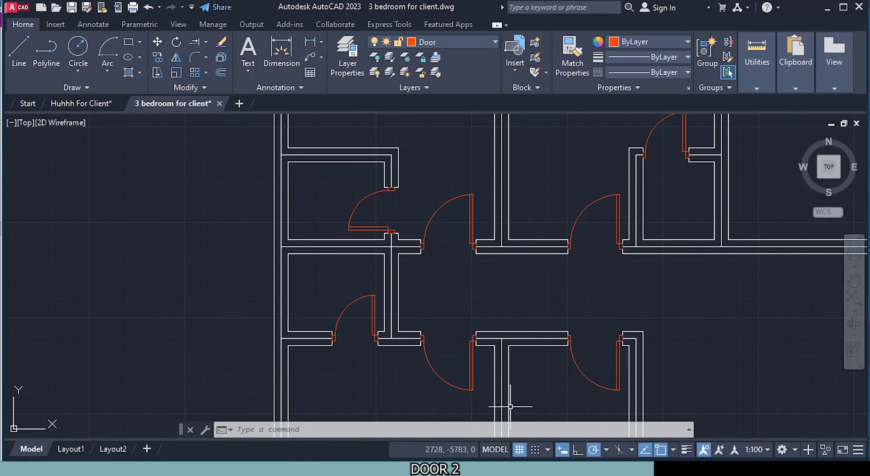
{"action": "scroll", "coordinate": [553, 328], "scroll_direction": "down", "scroll_amount": 2}
{"action": "middle_click_drag", "start_coordinate": [525, 316], "coordinate": [334, 306]}
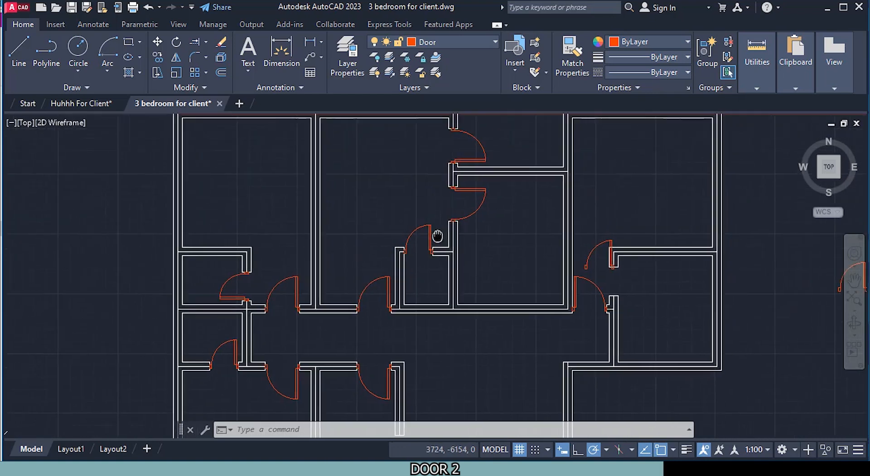
{"action": "scroll", "coordinate": [423, 236], "scroll_direction": "up", "scroll_amount": 4}
{"action": "scroll", "coordinate": [413, 259], "scroll_direction": "up", "scroll_amount": 2}
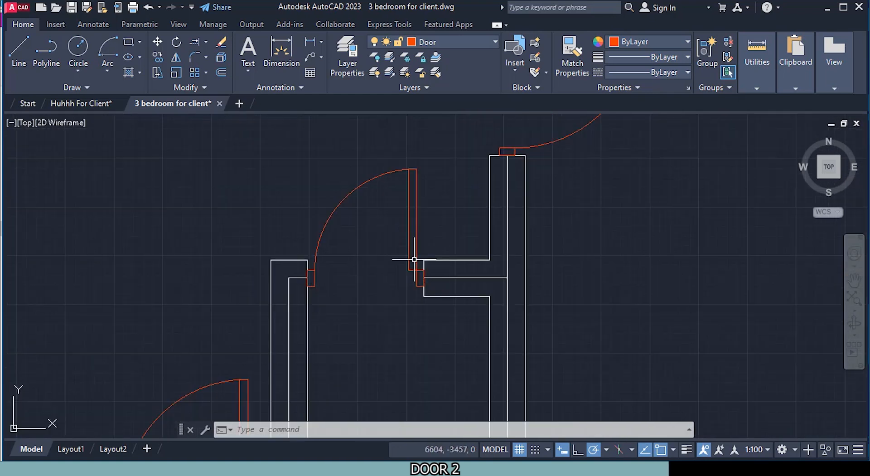
{"action": "middle_click_drag", "start_coordinate": [397, 272], "coordinate": [391, 259]}
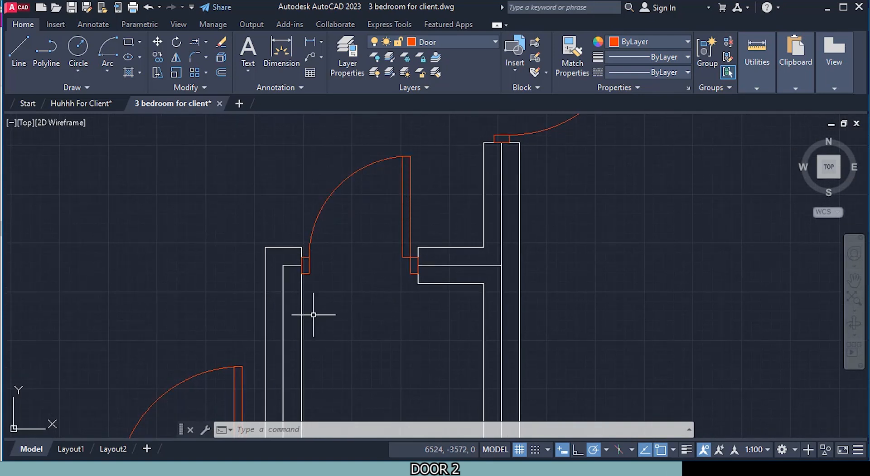
{"action": "left_click", "coordinate": [98, 104]}
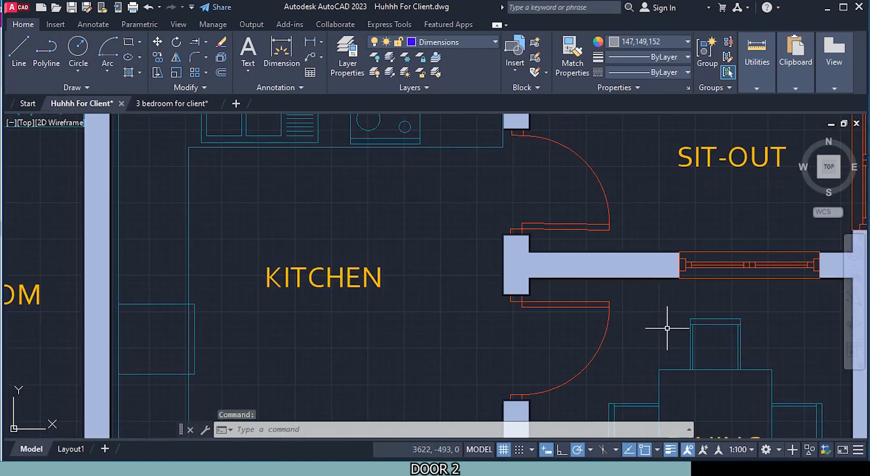
{"action": "middle_click_drag", "start_coordinate": [458, 340], "coordinate": [474, 174]}
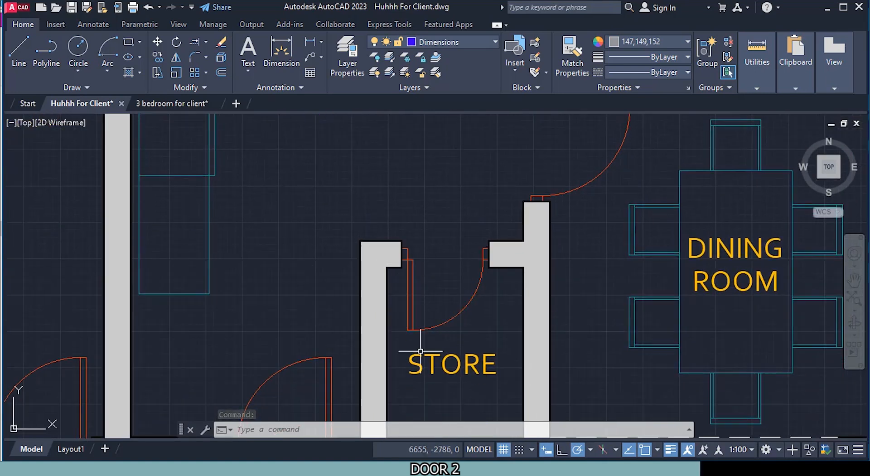
{"action": "left_click", "coordinate": [178, 107]}
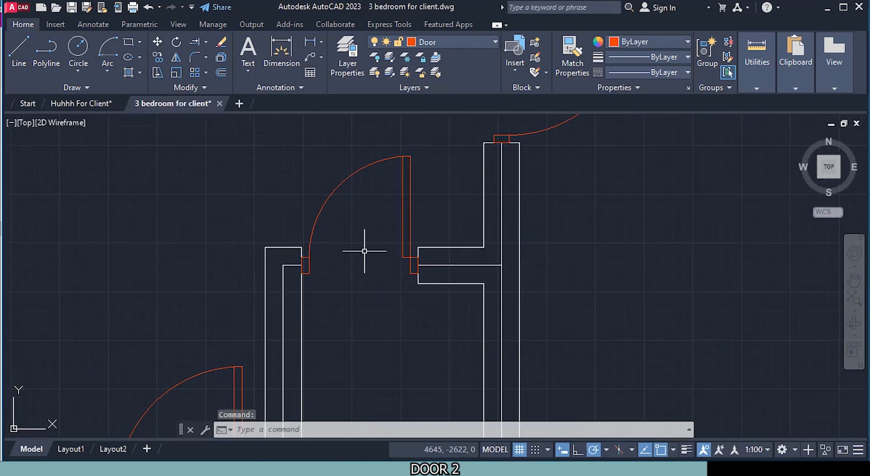
Step: Rotate the store room's door 180° about its east jamb's outer midpoint
{"action": "left_click", "coordinate": [401, 188]}
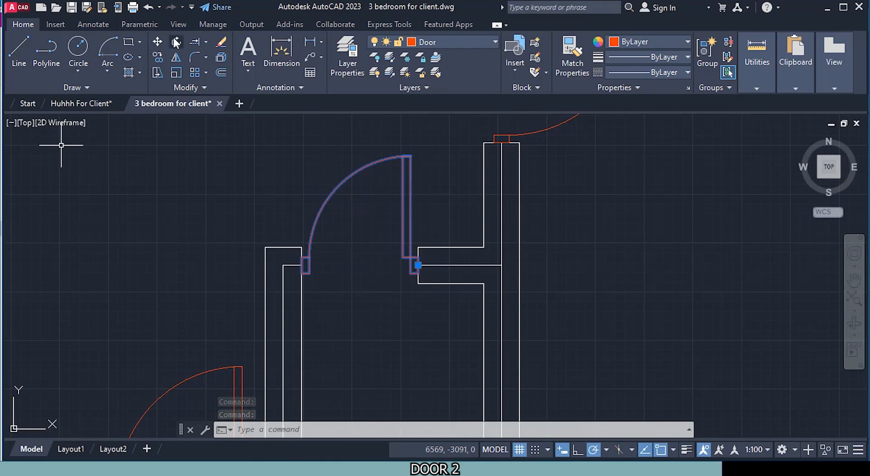
{"action": "type", "text": "ro"}
{"action": "key", "text": "Return"}
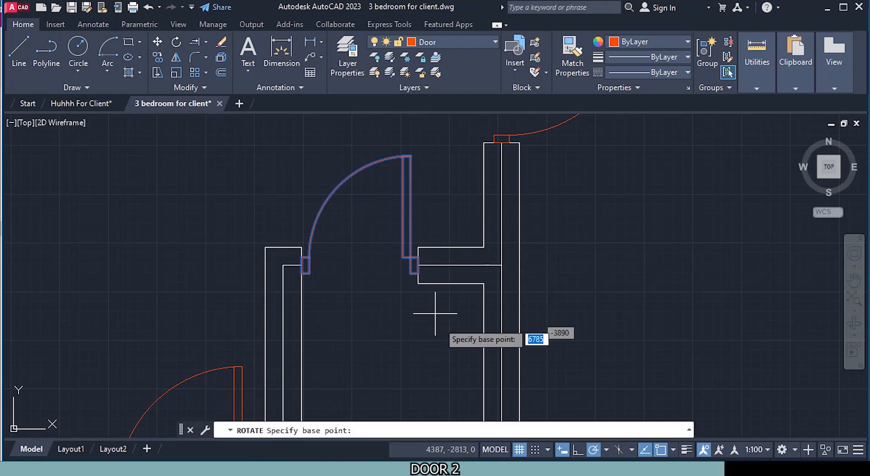
{"action": "left_click", "coordinate": [418, 264]}
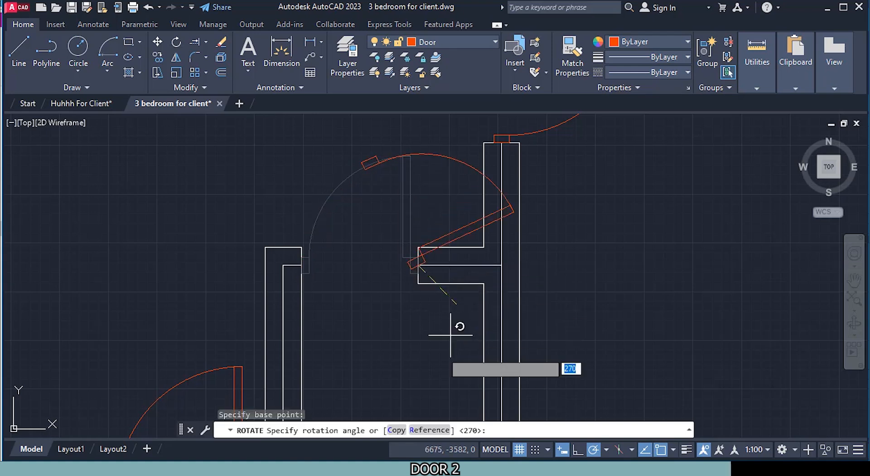
{"action": "left_click", "coordinate": [343, 270]}
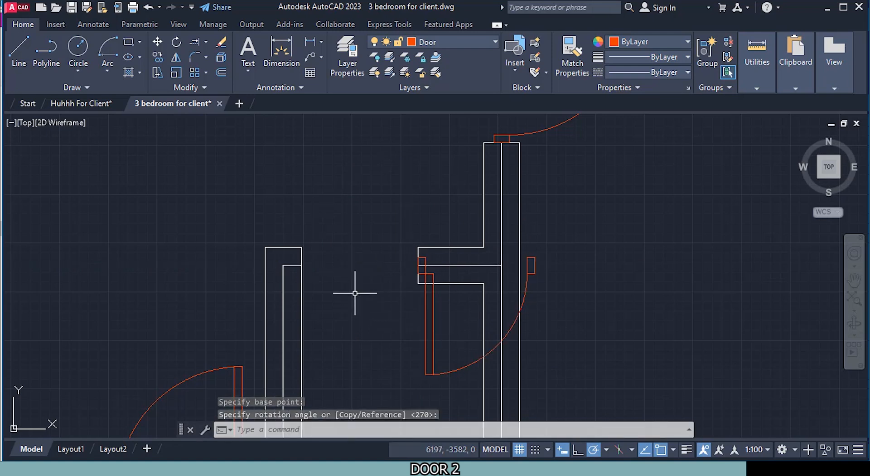
Step: Move the store room's door from the midpoint of the opening's east jamb to the midpoint of its west jamb
{"action": "left_click", "coordinate": [157, 43]}
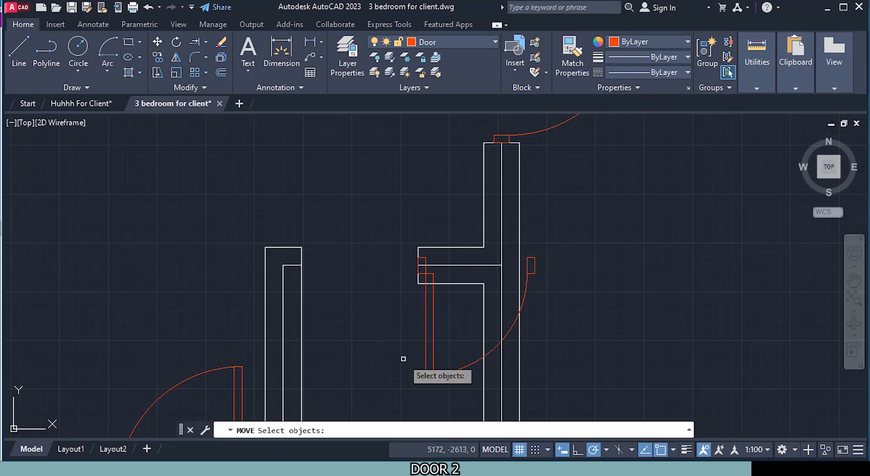
{"action": "left_click", "coordinate": [433, 345]}
{"action": "key", "text": "Return"}
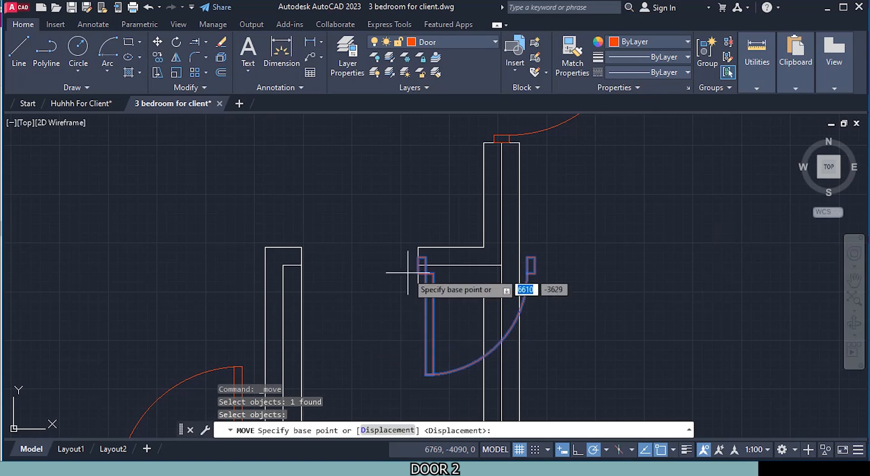
{"action": "left_click", "coordinate": [417, 264]}
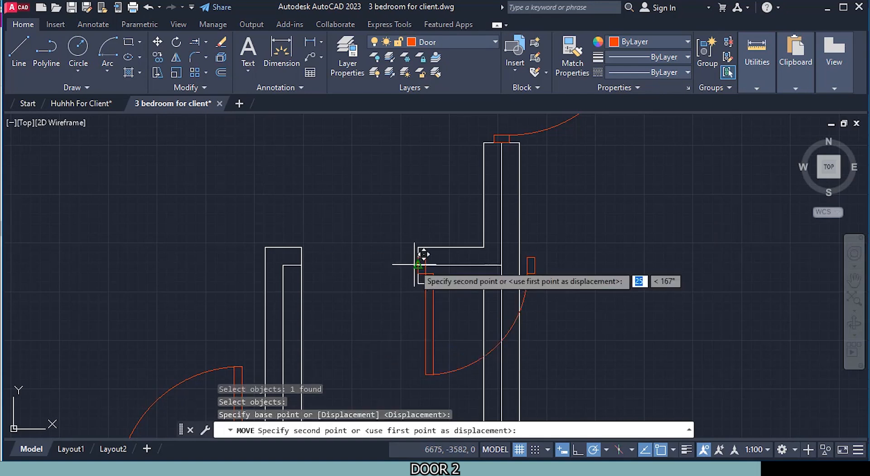
{"action": "left_click", "coordinate": [301, 262]}
{"action": "scroll", "coordinate": [369, 301], "scroll_direction": "down", "scroll_amount": 3}
{"action": "middle_click_drag", "start_coordinate": [492, 324], "coordinate": [427, 251]}
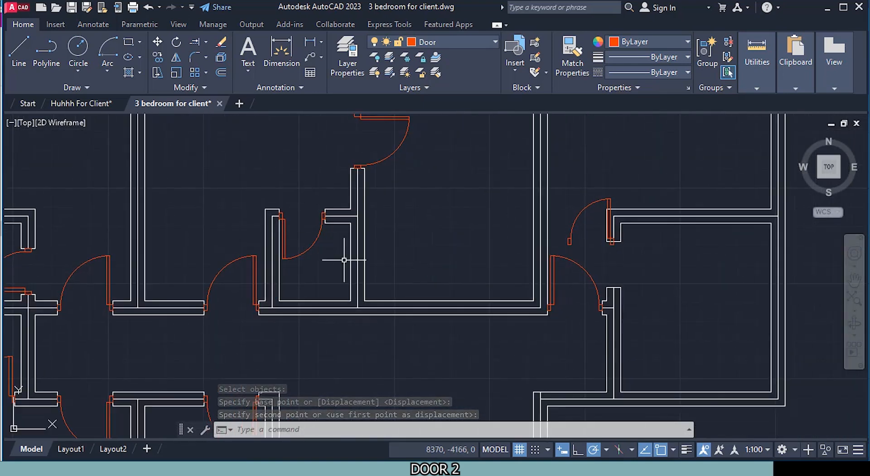
{"action": "middle_click_drag", "start_coordinate": [569, 287], "coordinate": [540, 338]}
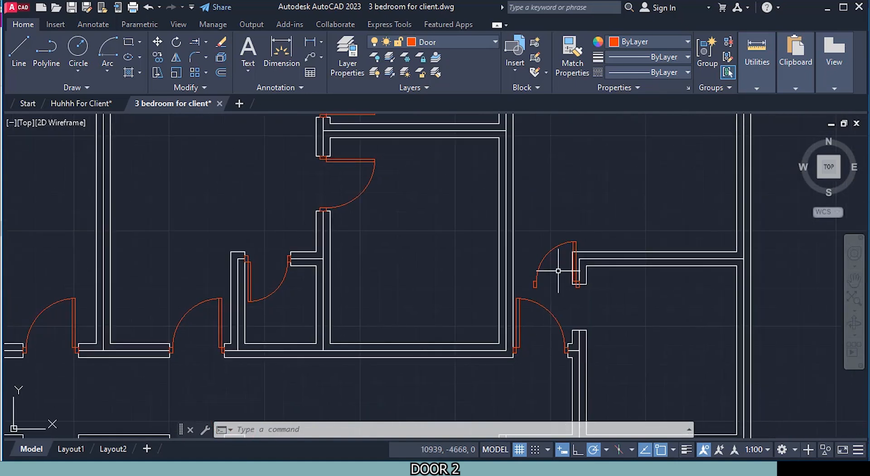
{"action": "scroll", "coordinate": [566, 287], "scroll_direction": "down", "scroll_amount": 5}
{"action": "middle_click_drag", "start_coordinate": [566, 289], "coordinate": [528, 252]}
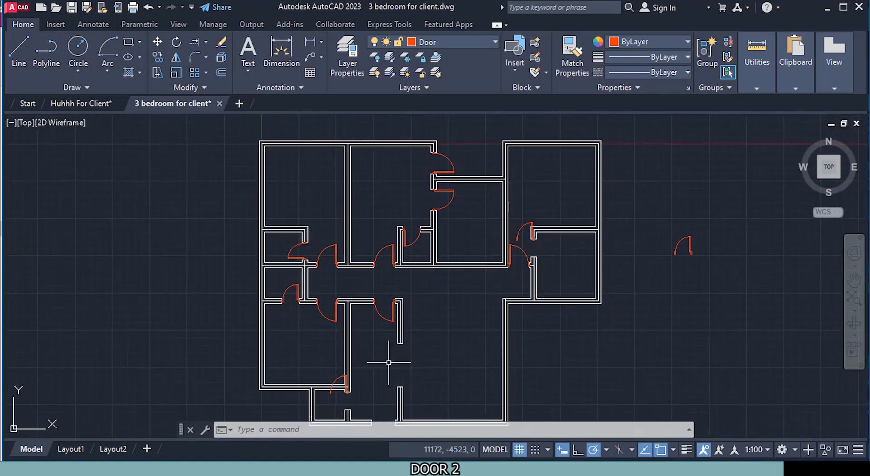
{"action": "scroll", "coordinate": [553, 224], "scroll_direction": "up", "scroll_amount": 7}
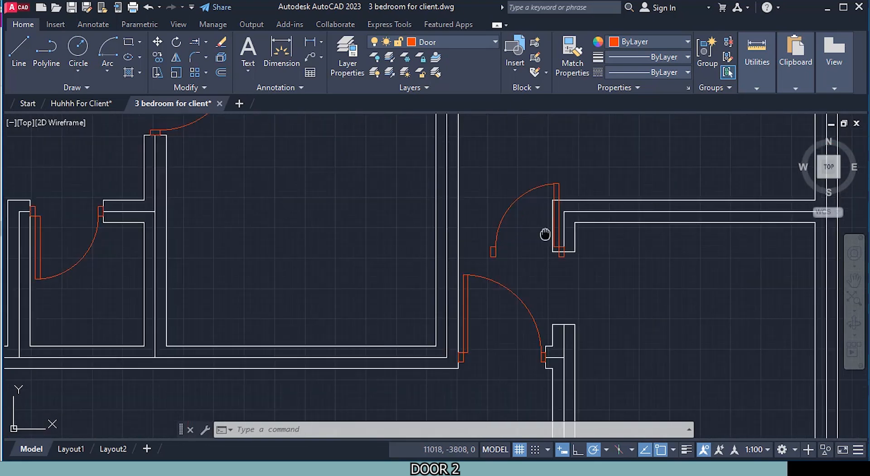
{"action": "left_click", "coordinate": [173, 42]}
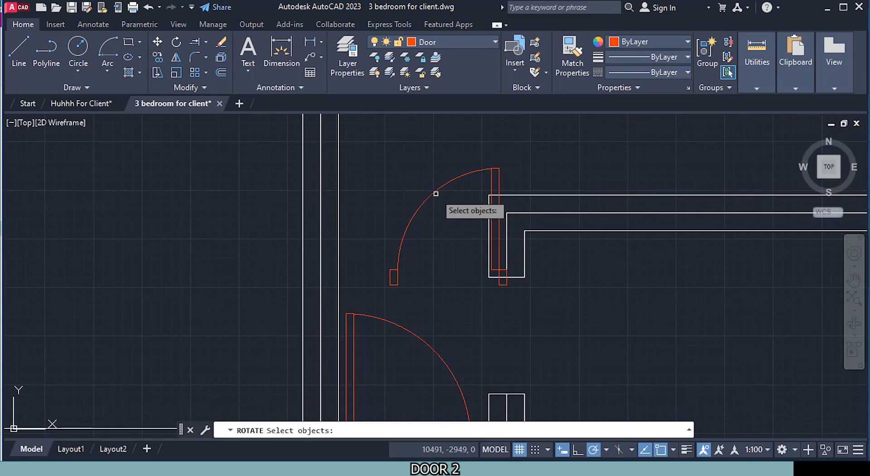
{"action": "left_click", "coordinate": [437, 190]}
{"action": "key", "text": "Return"}
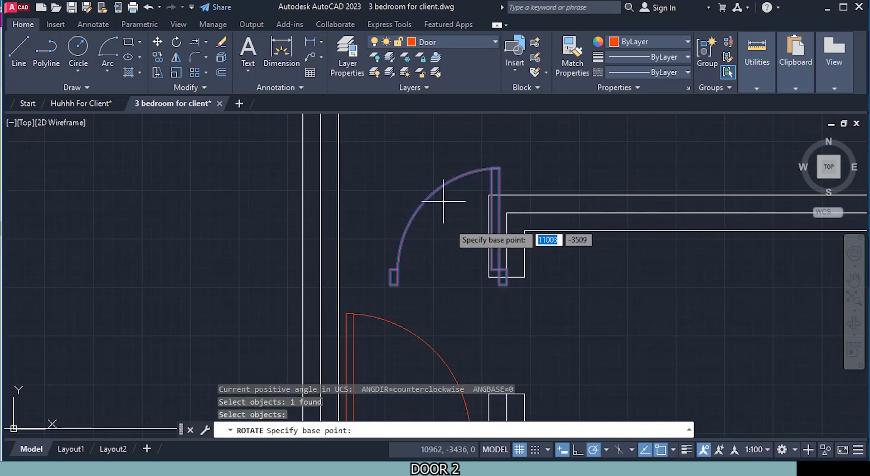
{"action": "left_click", "coordinate": [506, 277]}
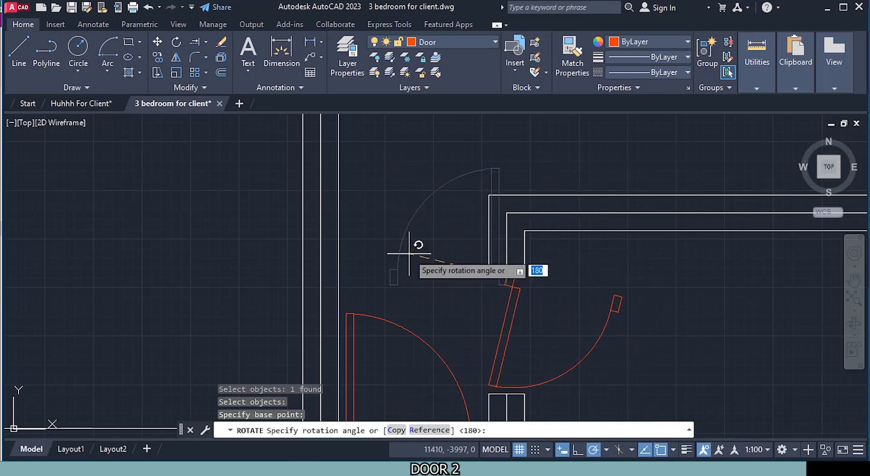
{"action": "key", "text": "Escape"}
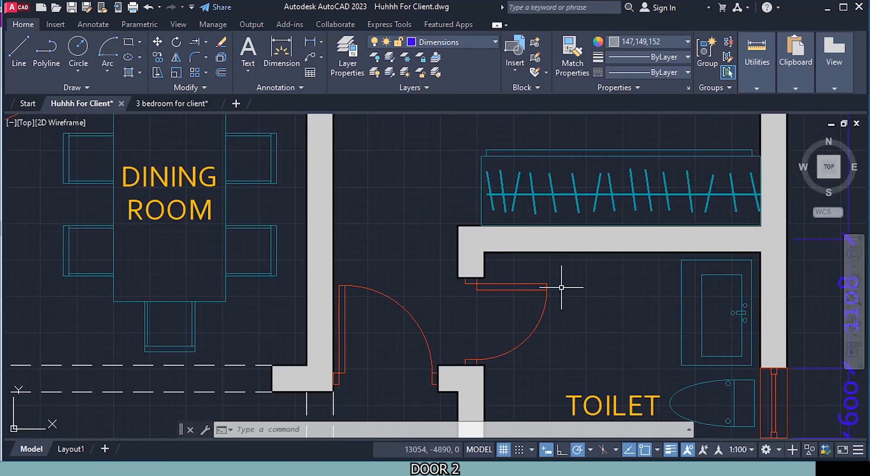
Step: In the 3 bedroom for client drawing, mirror the eastern toilet's door about a 45° diagonal through its north jamb's midpoint, erasing the source
{"action": "key", "text": "ctrl+Tab"}
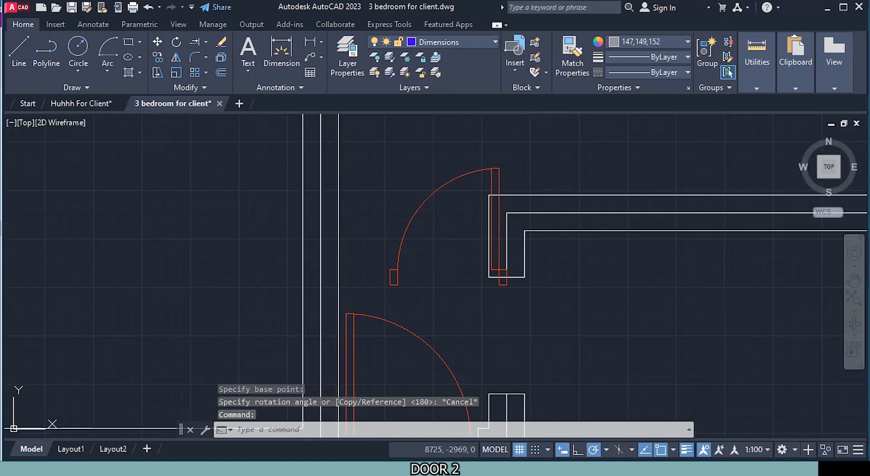
{"action": "left_click", "coordinate": [176, 57]}
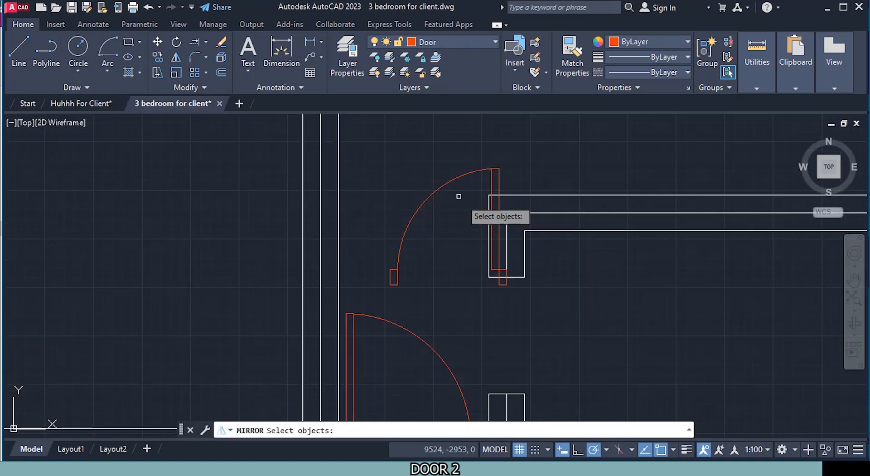
{"action": "left_click", "coordinate": [476, 175]}
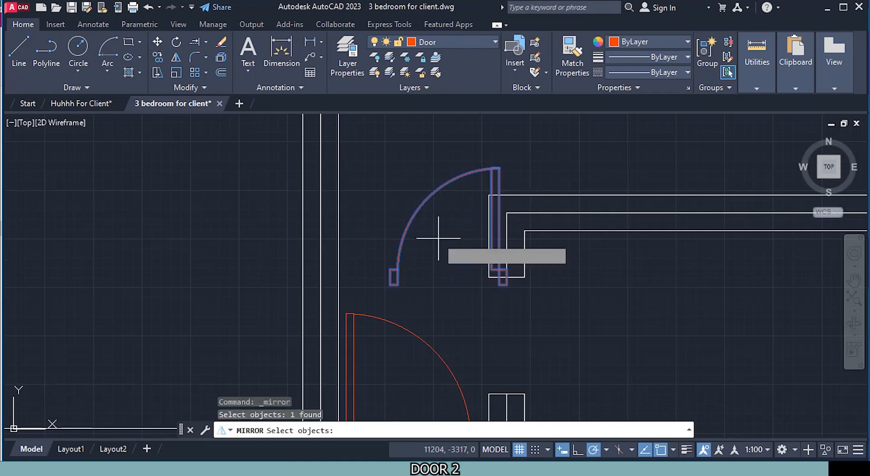
{"action": "key", "text": "Return"}
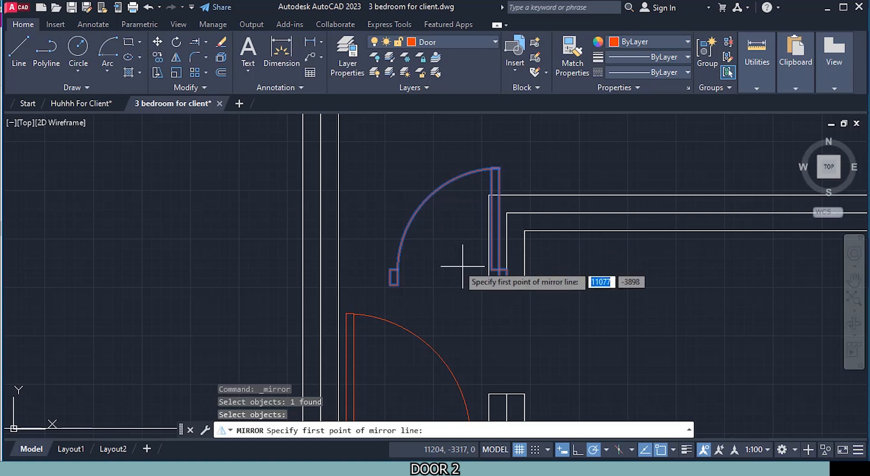
{"action": "left_click", "coordinate": [505, 277]}
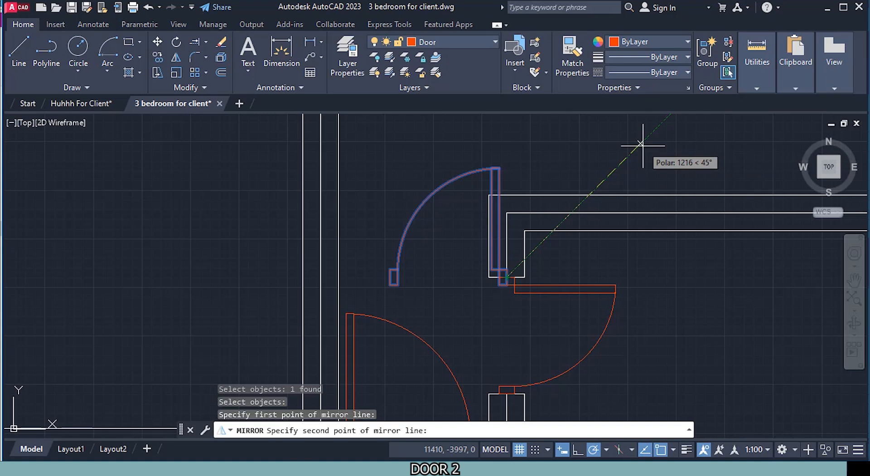
{"action": "left_click", "coordinate": [640, 145]}
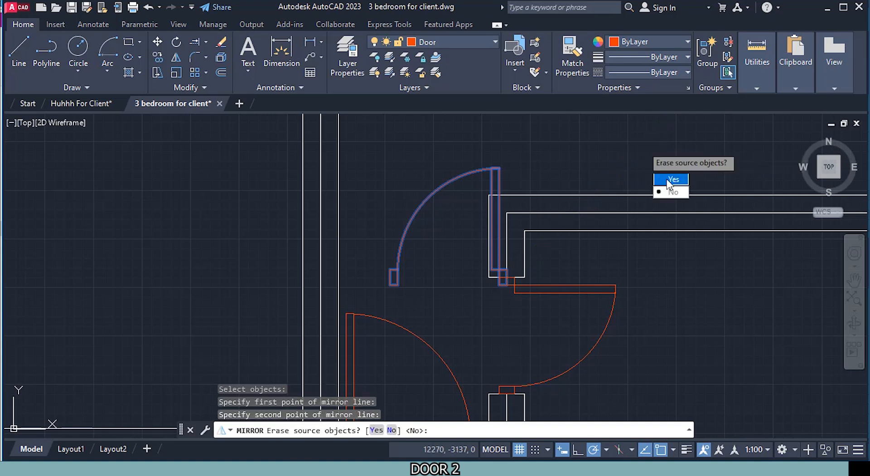
{"action": "left_click", "coordinate": [671, 179]}
Step: Rotate the small southern room's door 90° about its north jamb's midpoint
{"action": "mouse_move", "coordinate": [498, 357]}
{"action": "middle_mouse_down"}
{"action": "mouse_move", "coordinate": [492, 339]}
{"action": "mouse_move", "coordinate": [674, 156]}
{"action": "middle_mouse_up"}
{"action": "scroll", "coordinate": [613, 313], "scroll_direction": "down", "scroll_amount": 2}
{"action": "scroll", "coordinate": [594, 338], "scroll_direction": "down", "scroll_amount": 2}
{"action": "middle_click_drag", "start_coordinate": [406, 324], "coordinate": [643, 139]}
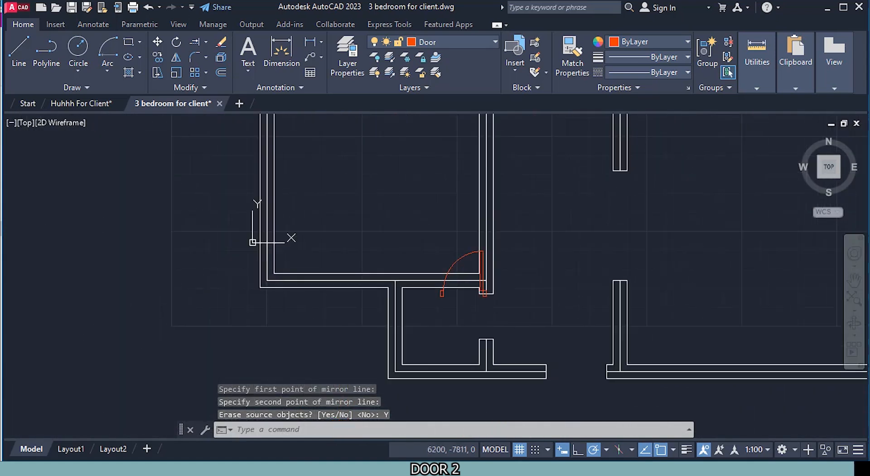
{"action": "scroll", "coordinate": [477, 279], "scroll_direction": "up", "scroll_amount": 1}
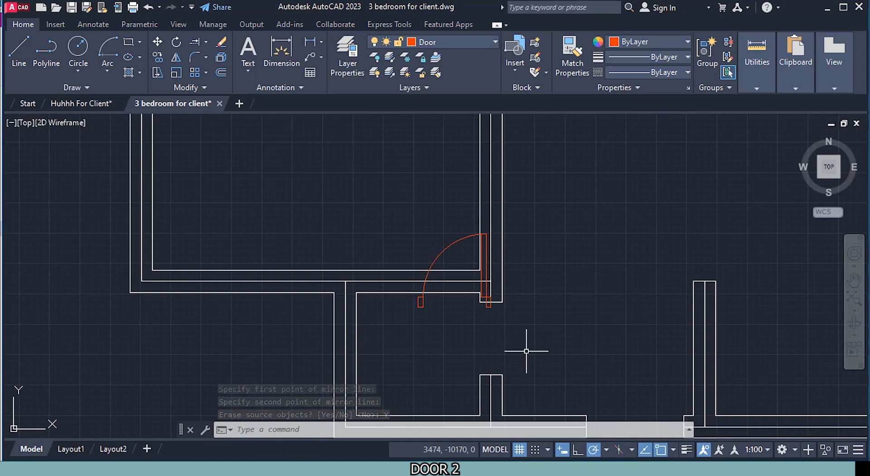
{"action": "scroll", "coordinate": [488, 326], "scroll_direction": "up", "scroll_amount": 1}
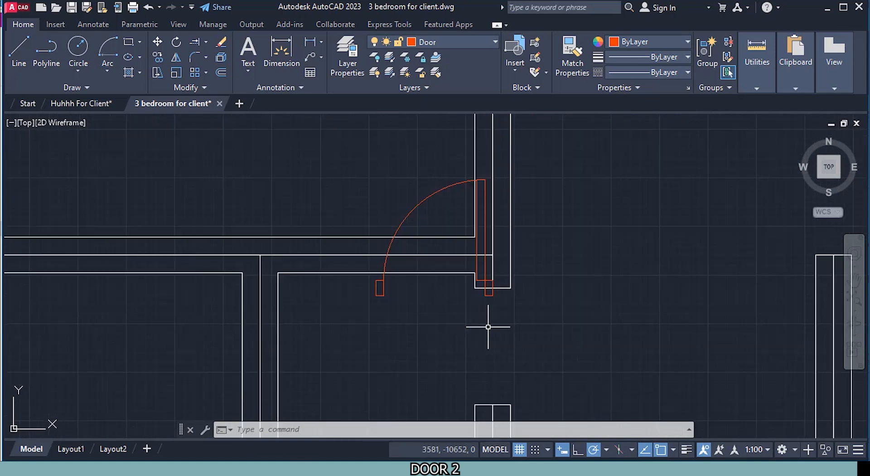
{"action": "left_click", "coordinate": [177, 44]}
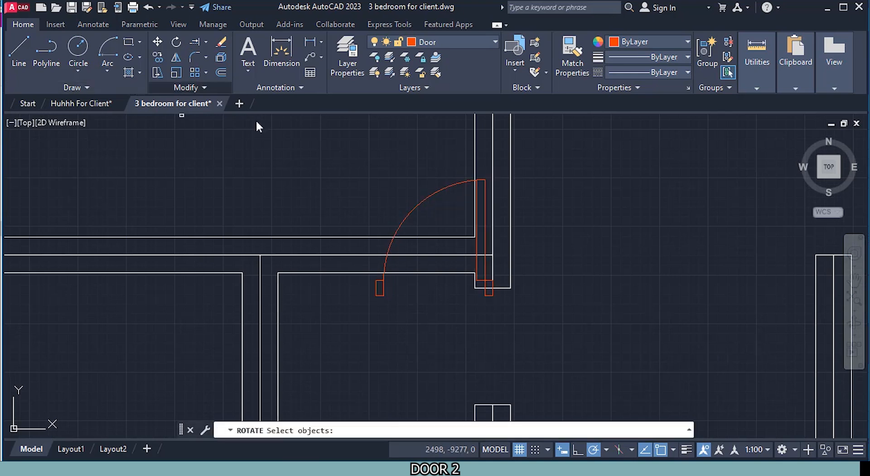
{"action": "left_click", "coordinate": [429, 196]}
{"action": "key", "text": "Return"}
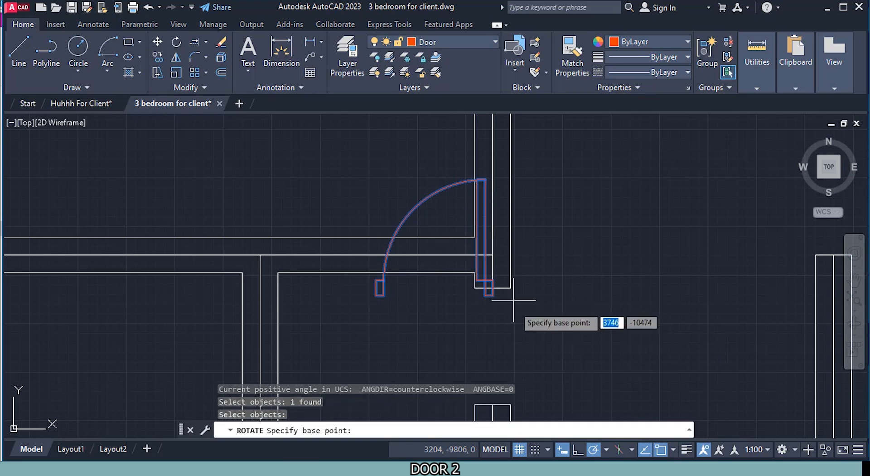
{"action": "left_click", "coordinate": [493, 287]}
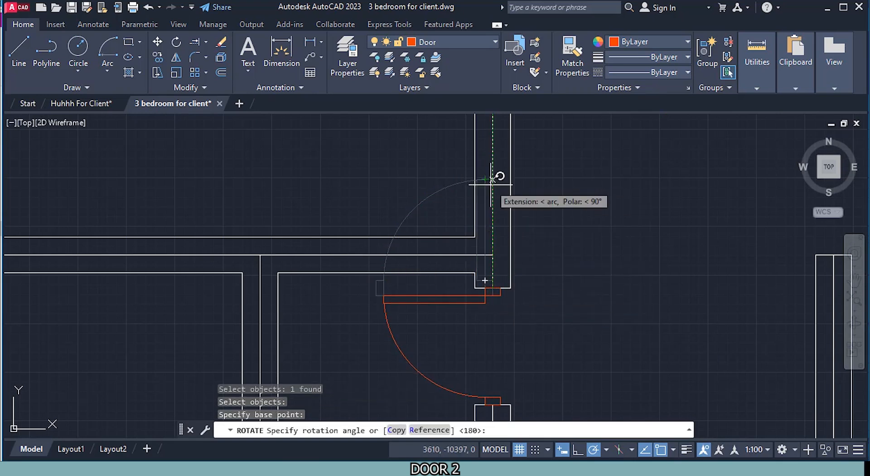
{"action": "key", "text": "Escape"}
Step: Move the eastern of the two loose door blocks by its jamb grip point to the east jamb midpoint of the southern entrance opening
{"action": "scroll", "coordinate": [528, 313], "scroll_direction": "down", "scroll_amount": 6}
{"action": "middle_click_drag", "start_coordinate": [547, 326], "coordinate": [450, 284]}
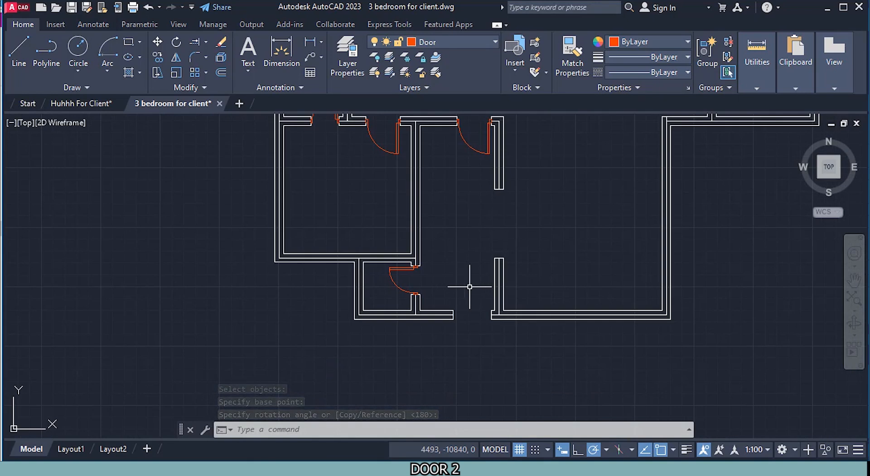
{"action": "middle_click_drag", "start_coordinate": [467, 330], "coordinate": [430, 312]}
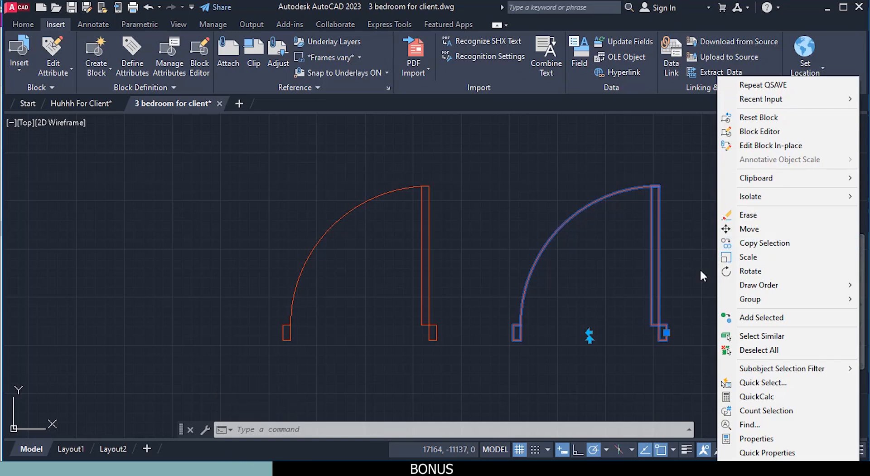
{"action": "left_click", "coordinate": [749, 229]}
{"action": "left_click", "coordinate": [667, 332]}
{"action": "scroll", "coordinate": [660, 341], "scroll_direction": "down", "scroll_amount": 5}
{"action": "middle_click_drag", "start_coordinate": [227, 317], "coordinate": [573, 335]}
{"action": "scroll", "coordinate": [471, 333], "scroll_direction": "up", "scroll_amount": 3}
{"action": "left_click", "coordinate": [472, 333]}
Step: Flip the southern entrance door block's swing back and forth across the wall with its flip control
{"action": "middle_click_drag", "start_coordinate": [448, 330], "coordinate": [387, 272]}
{"action": "left_click", "coordinate": [459, 269]}
{"action": "scroll", "coordinate": [421, 324], "scroll_direction": "up", "scroll_amount": 3}
{"action": "left_click", "coordinate": [386, 272]}
{"action": "left_click", "coordinate": [387, 272]}
{"action": "left_click", "coordinate": [386, 279]}
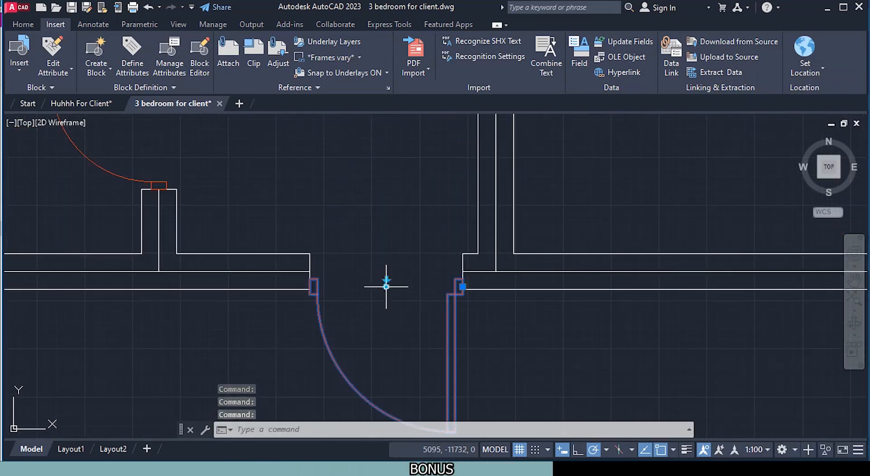
{"action": "left_click", "coordinate": [386, 279]}
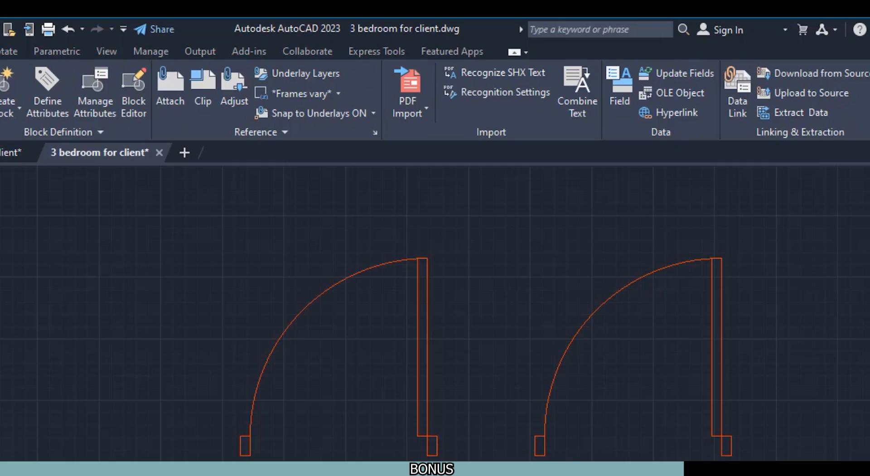